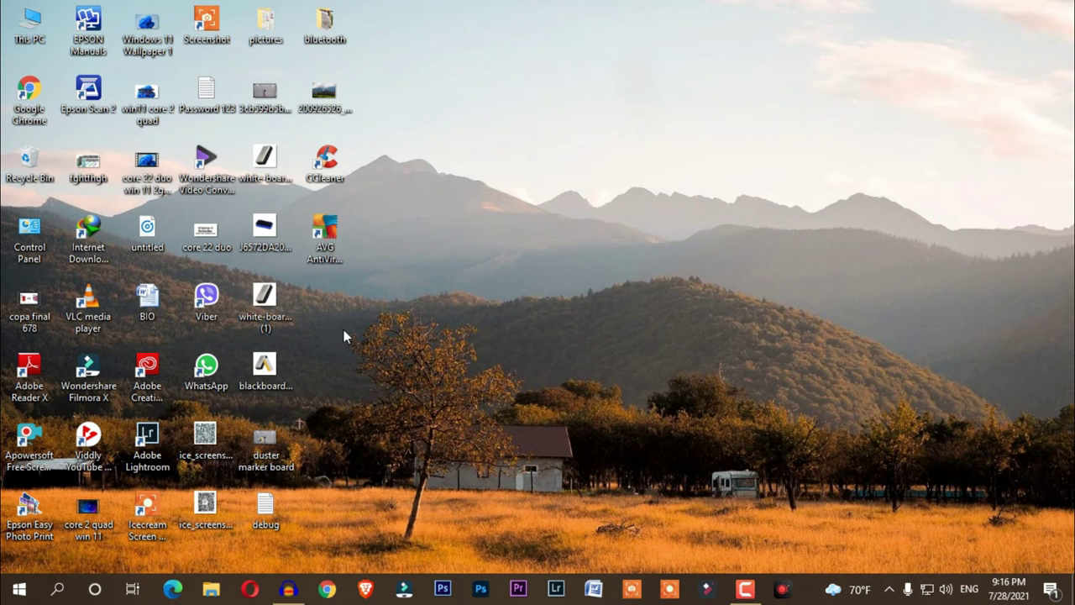
Empty the Recycle Bin, permanently deleting all the items in it.
{"action": "right_click", "coordinate": [29, 168]}
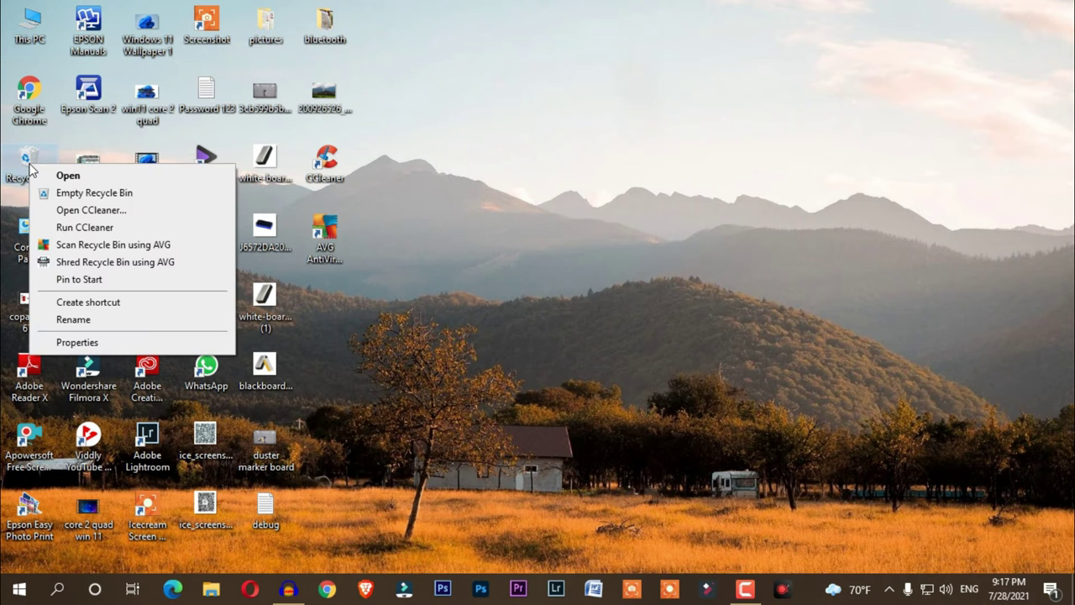
{"action": "left_click", "coordinate": [83, 197]}
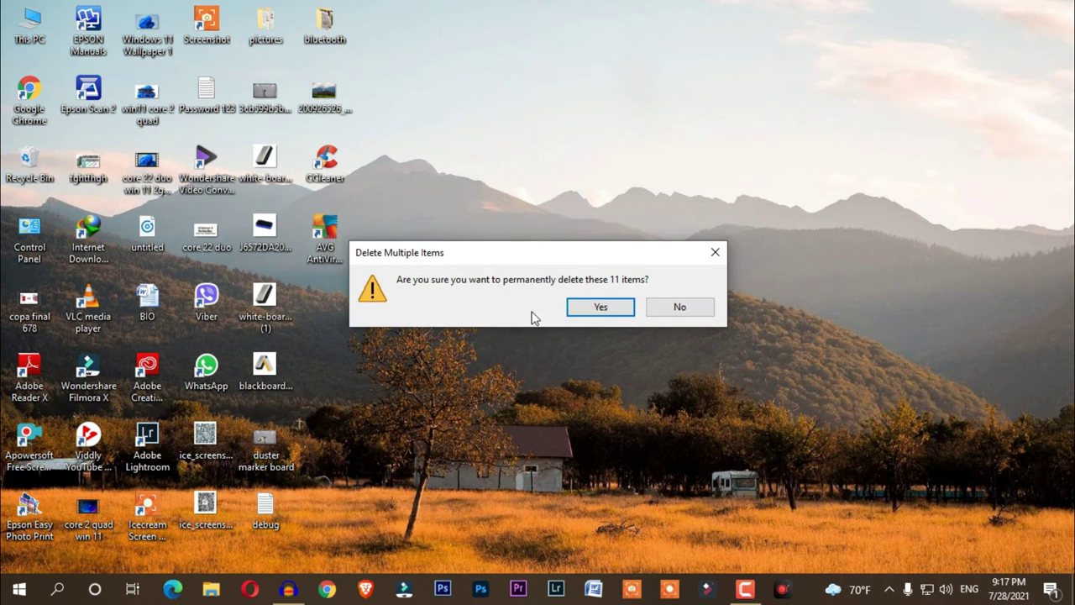
{"action": "left_click", "coordinate": [603, 309]}
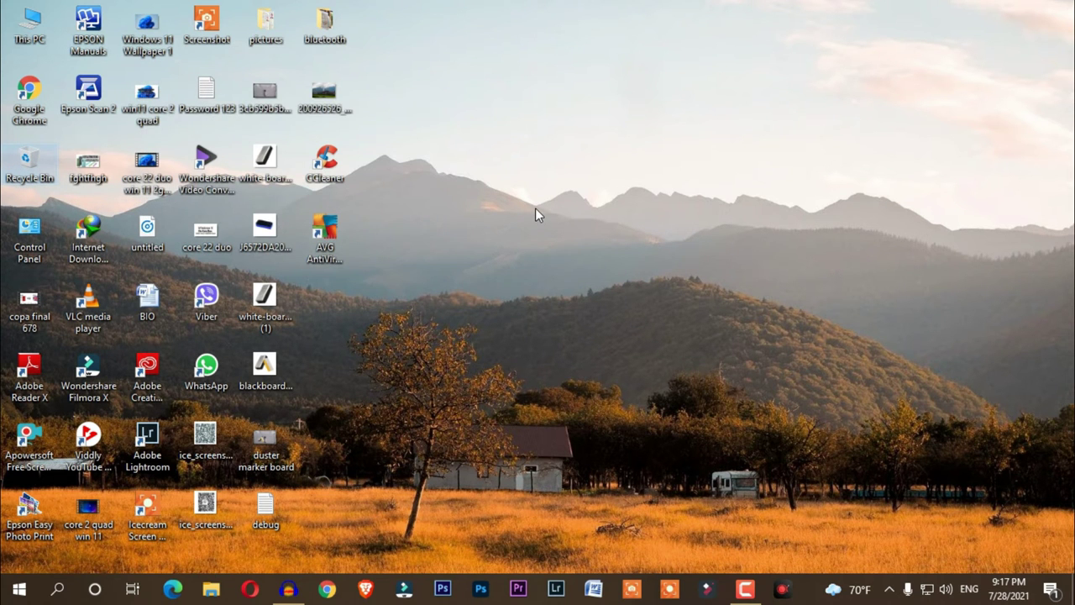
Find the Run app through Windows search and launch msconfig from it.
{"action": "left_click", "coordinate": [59, 591]}
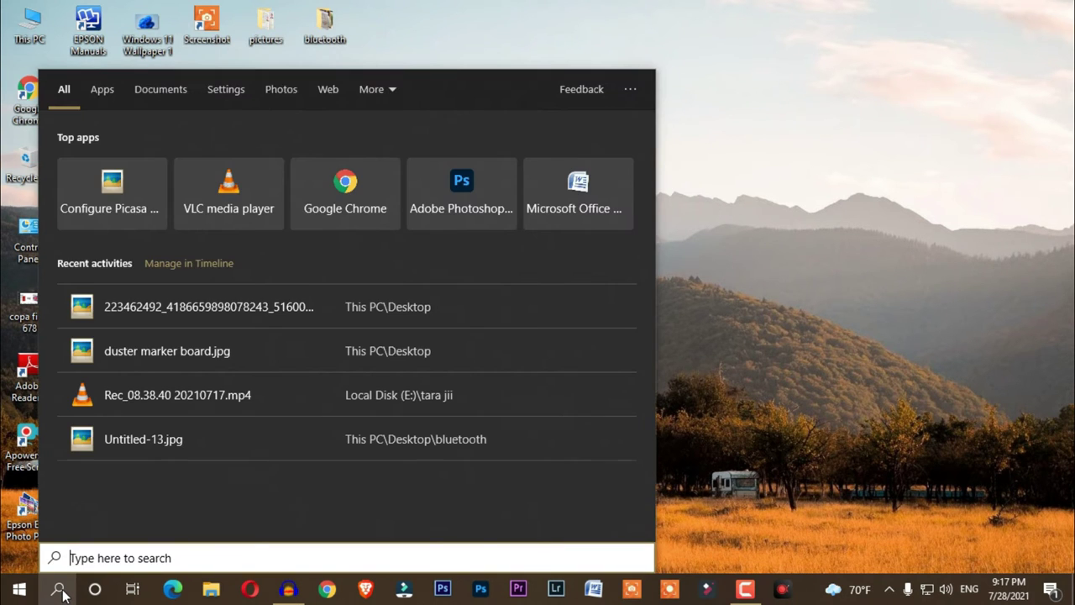
{"action": "type", "text": "run"}
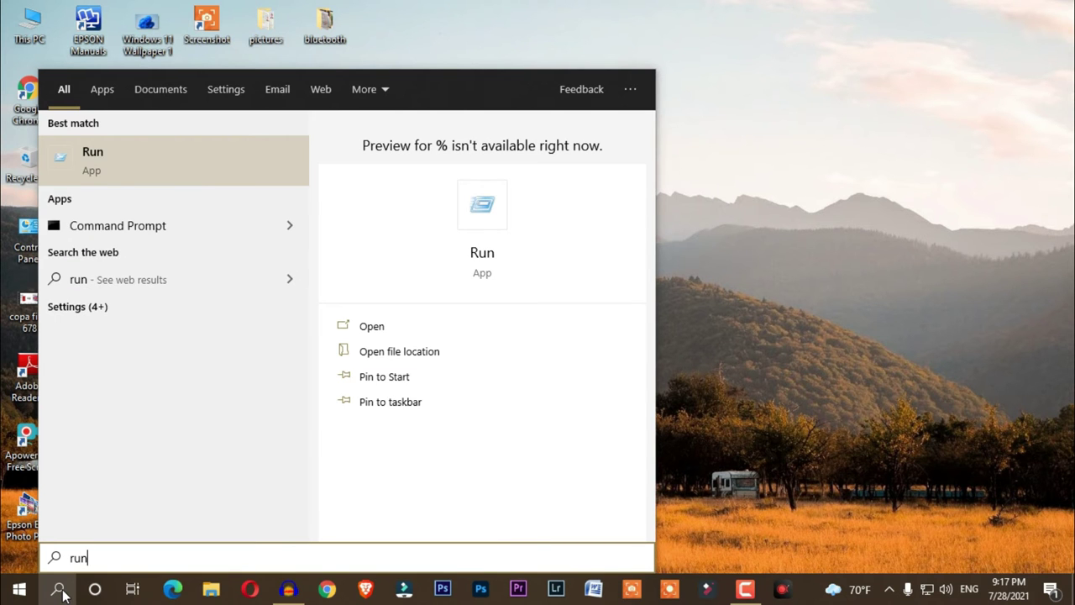
{"action": "key", "text": "Return"}
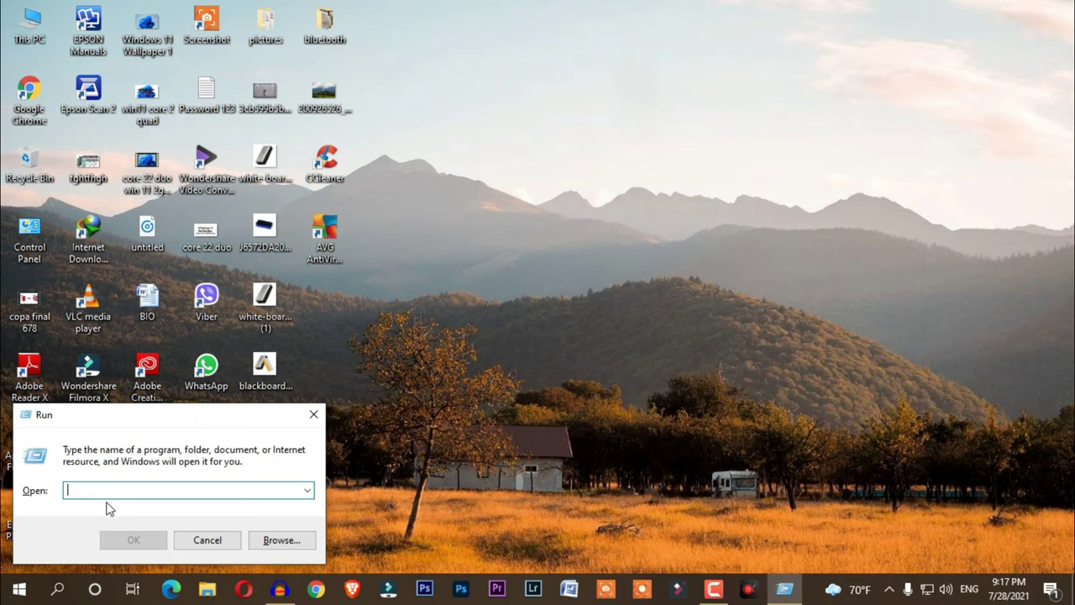
{"action": "type", "text": "msconfig"}
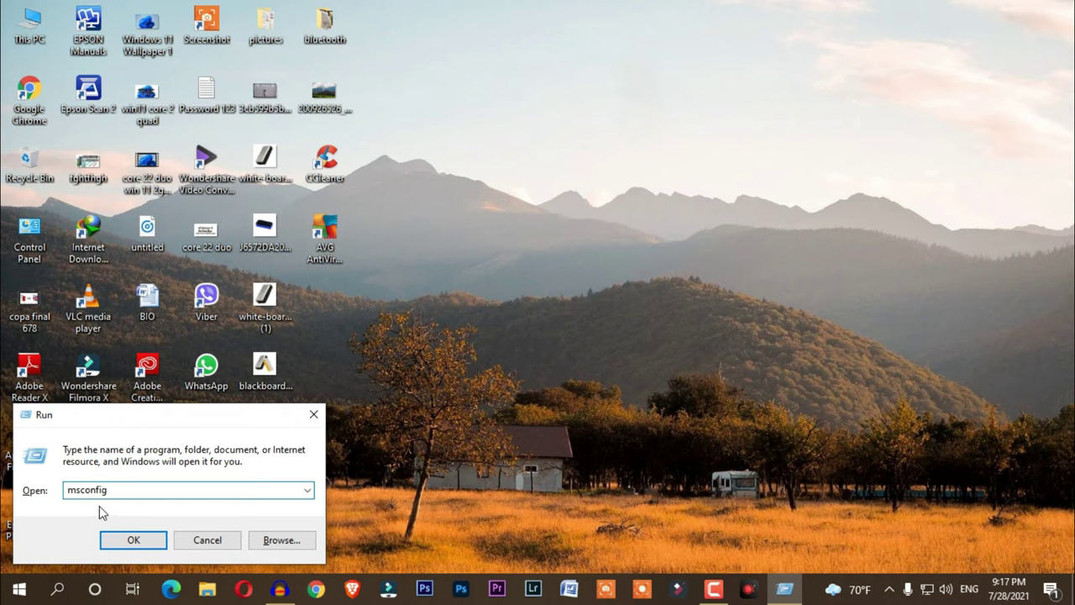
{"action": "left_click", "coordinate": [148, 538]}
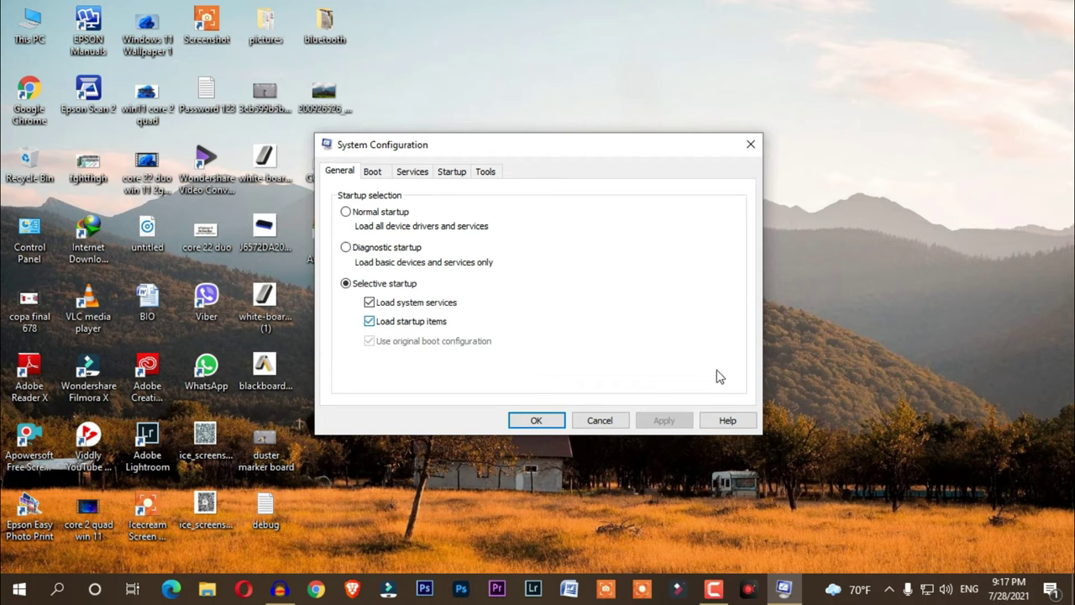
Disable the AdobeUpdateService, Adobe Genuine Software Integrity and Brave Update Service (brave) services, checking the rest of the services list.
{"action": "left_click", "coordinate": [375, 172]}
{"action": "left_click", "coordinate": [416, 175]}
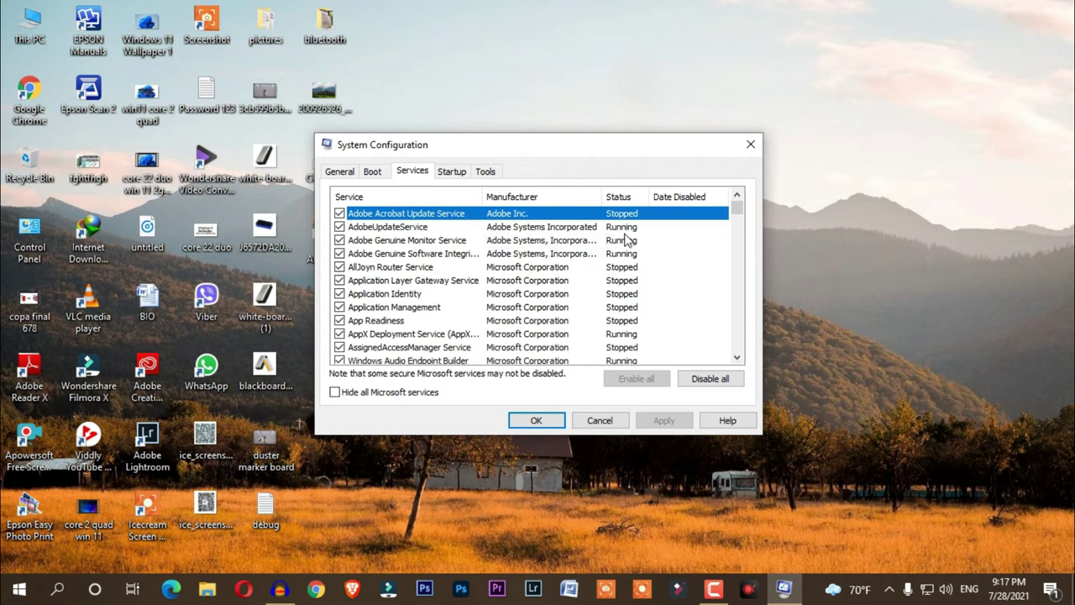
{"action": "left_click", "coordinate": [347, 225]}
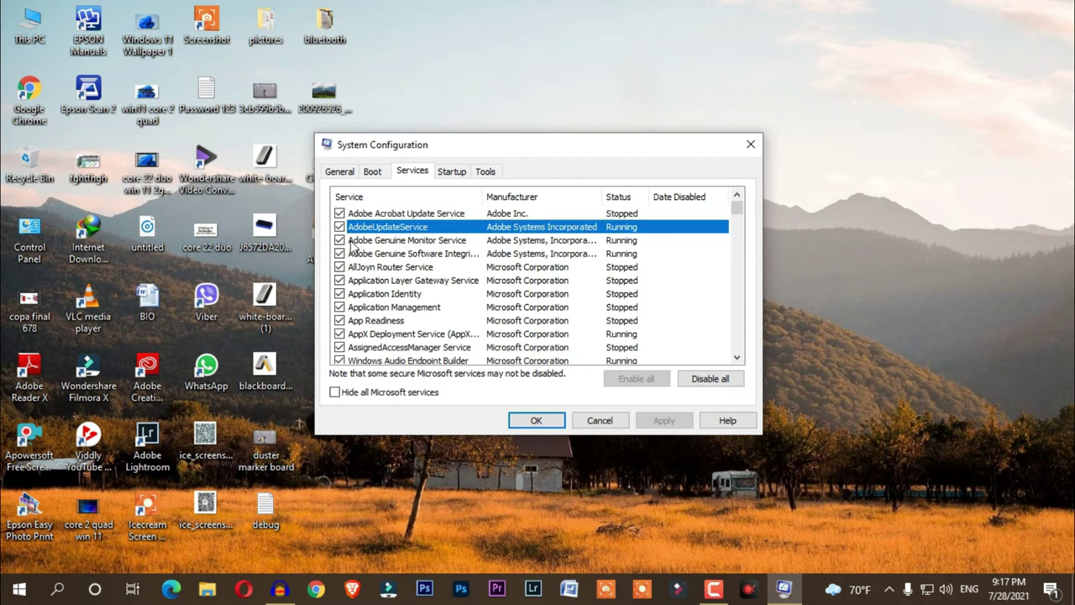
{"action": "left_click", "coordinate": [339, 226]}
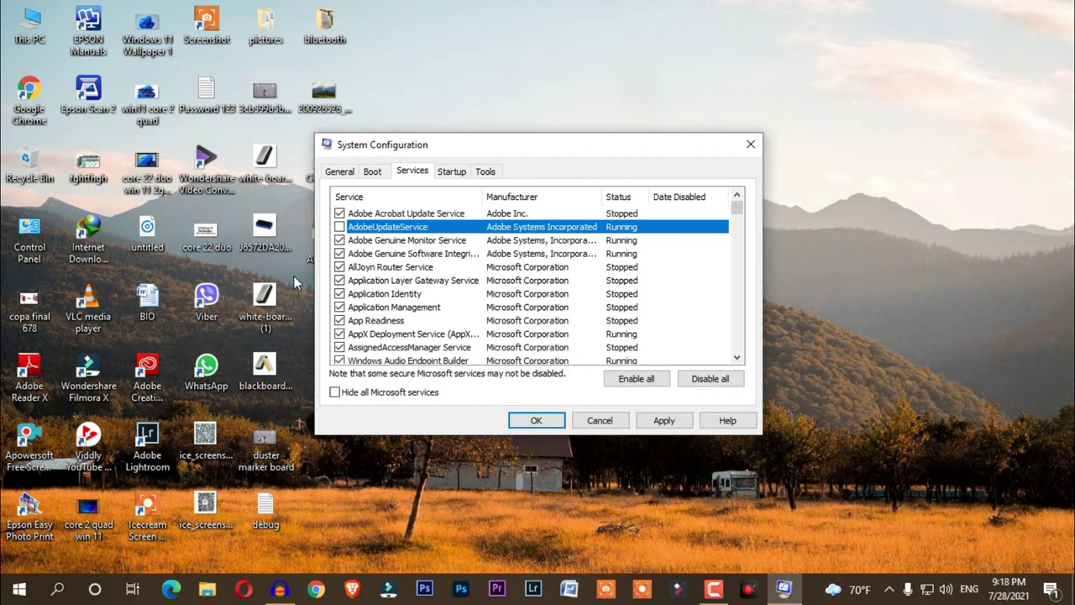
{"action": "left_click", "coordinate": [340, 254]}
{"action": "scroll", "coordinate": [412, 334], "scroll_direction": "down", "scroll_amount": 3}
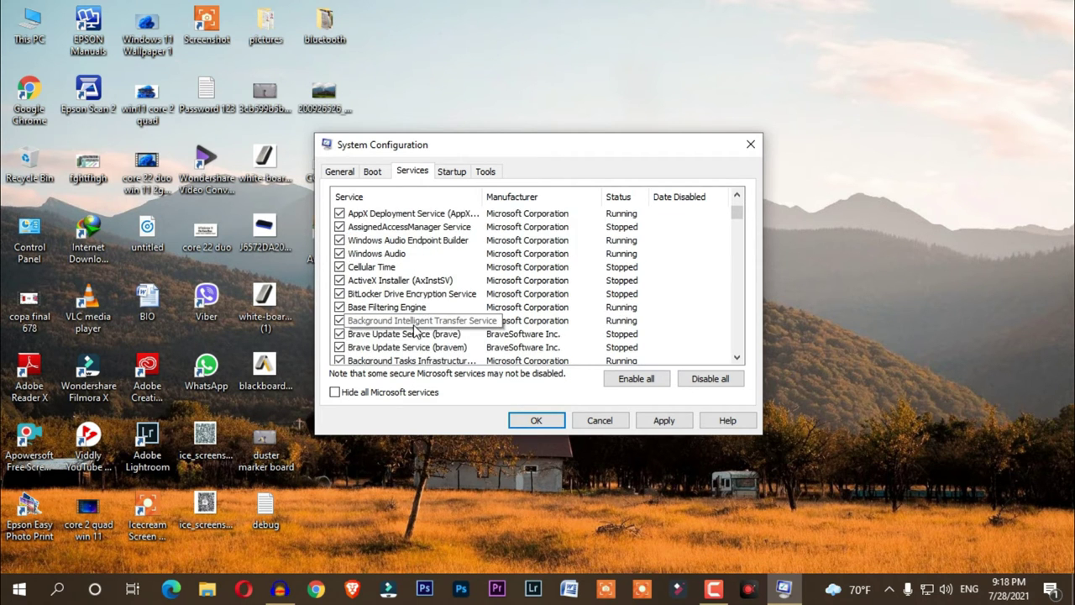
{"action": "left_click", "coordinate": [340, 334]}
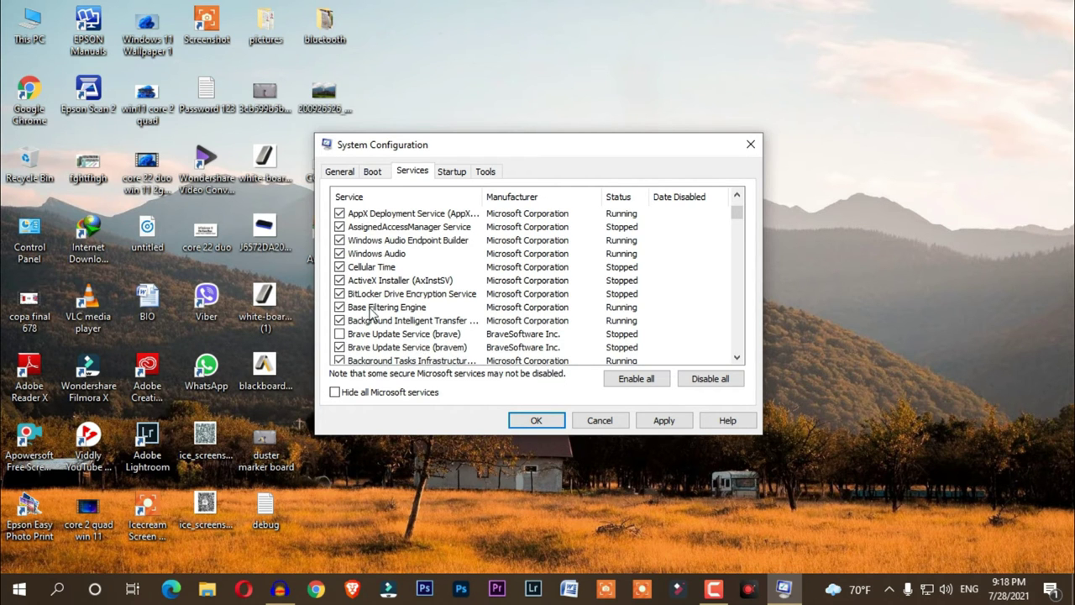
{"action": "scroll", "coordinate": [388, 312], "scroll_direction": "down", "scroll_amount": 10}
{"action": "scroll", "coordinate": [388, 313], "scroll_direction": "down", "scroll_amount": 12}
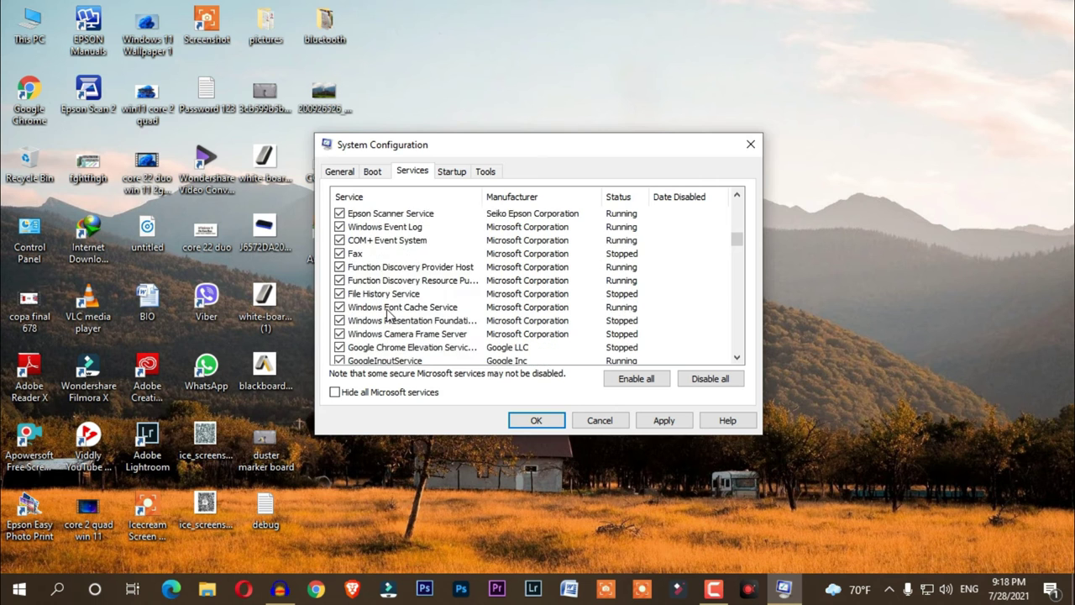
{"action": "scroll", "coordinate": [388, 312], "scroll_direction": "down", "scroll_amount": 12}
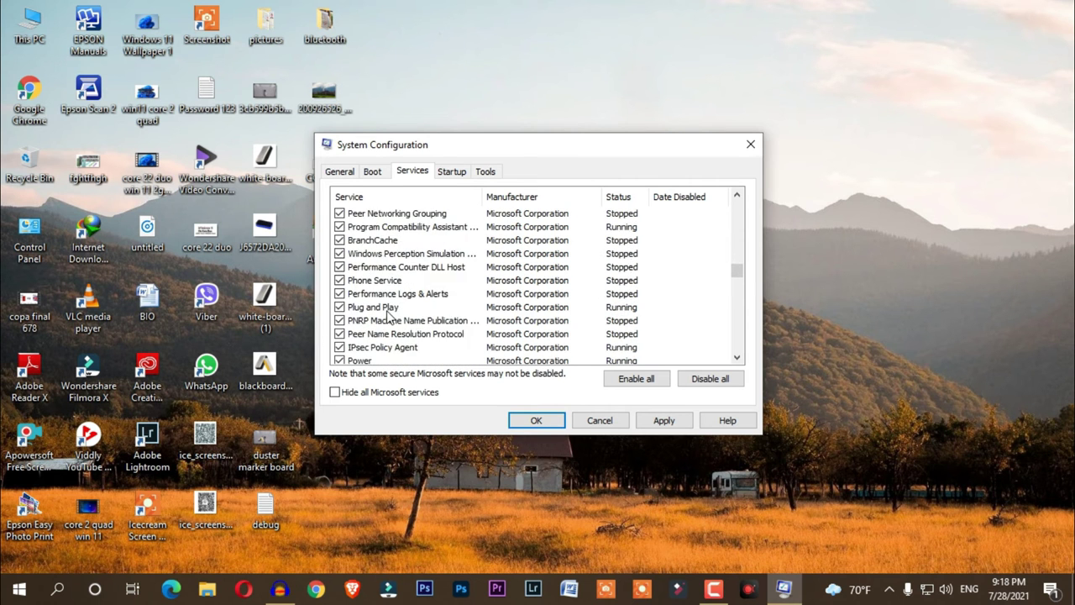
{"action": "scroll", "coordinate": [388, 313], "scroll_direction": "up", "scroll_amount": 13}
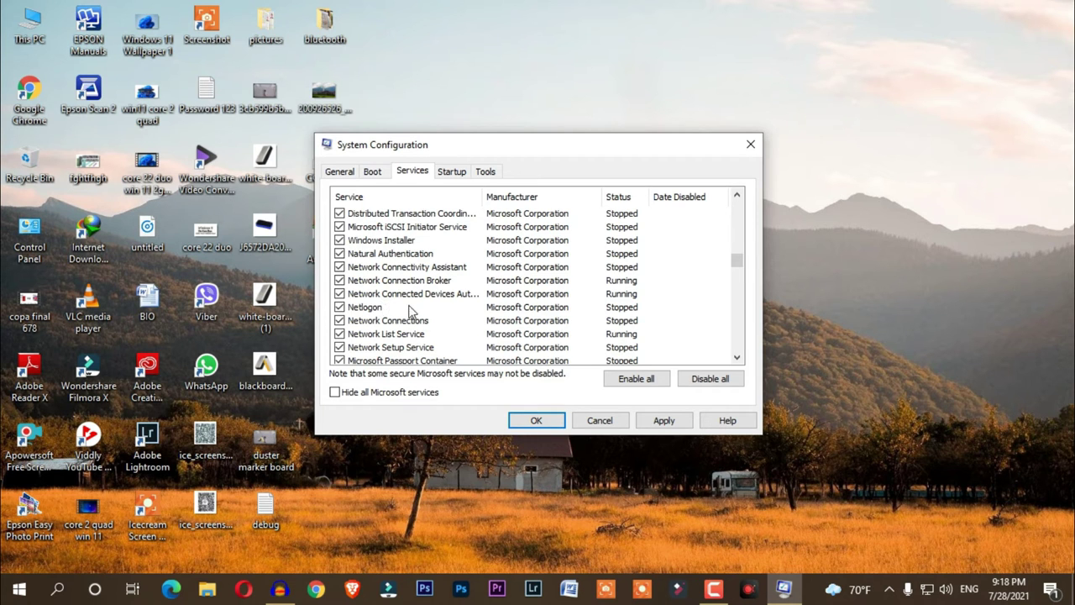
{"action": "scroll", "coordinate": [417, 314], "scroll_direction": "up", "scroll_amount": 4}
Open Task Manager's startup list from System Configuration and disable Opera Browser Assistant.
{"action": "left_click", "coordinate": [453, 173]}
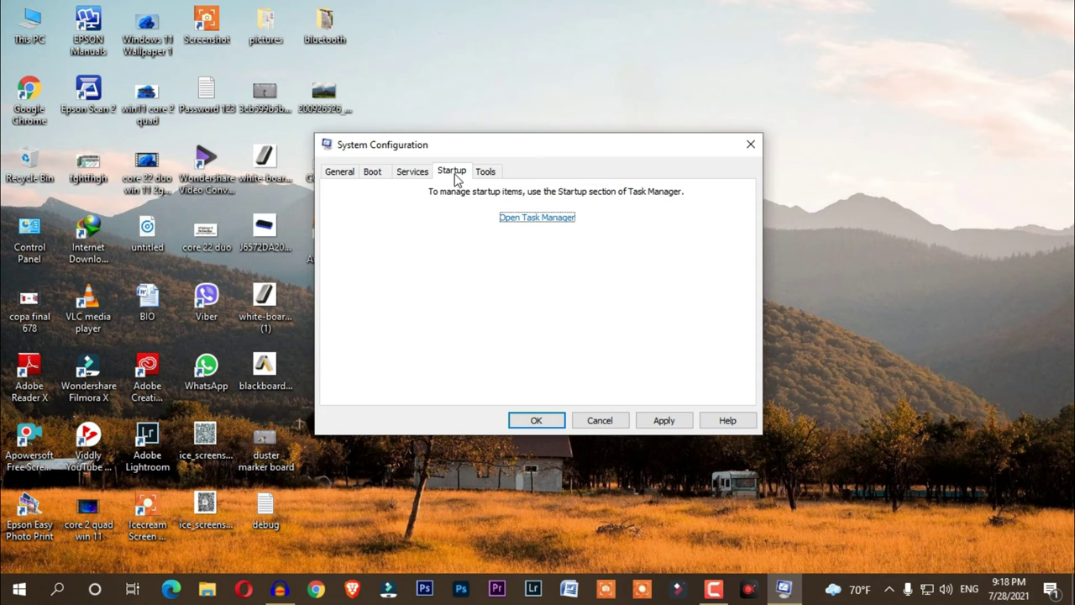
{"action": "left_click", "coordinate": [523, 218]}
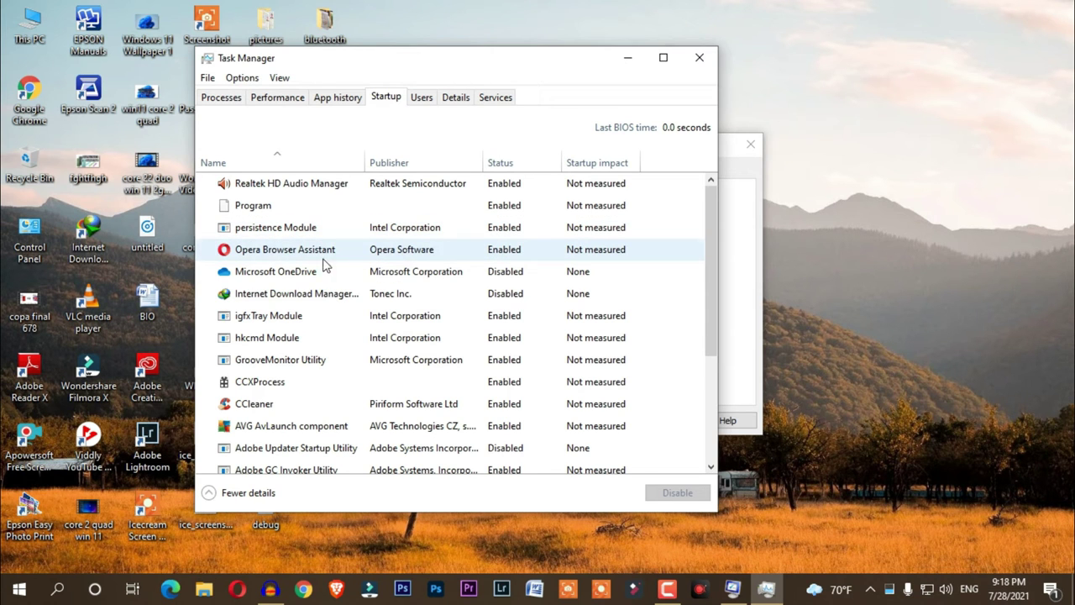
{"action": "right_click", "coordinate": [417, 257]}
{"action": "left_click", "coordinate": [451, 264]}
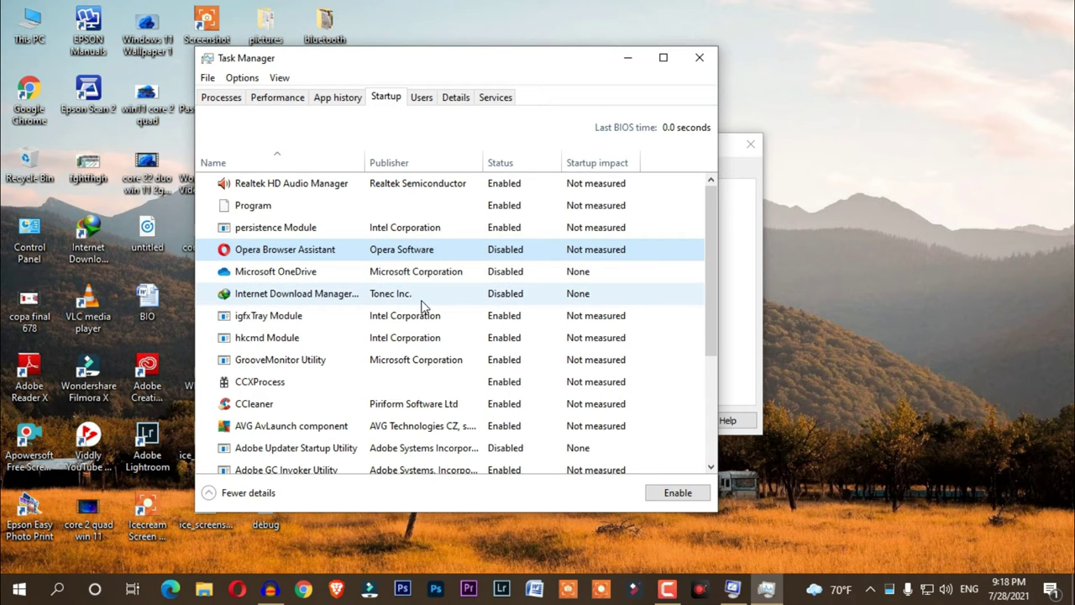
Disable CCleaner in the list of startup apps.
{"action": "scroll", "coordinate": [423, 307], "scroll_direction": "down", "scroll_amount": 1}
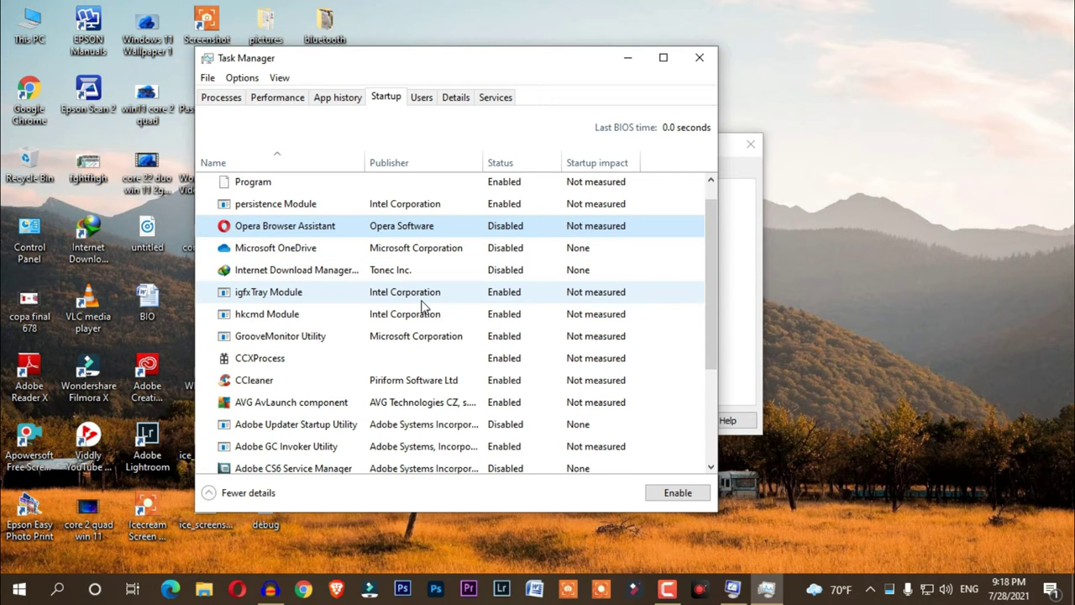
{"action": "scroll", "coordinate": [422, 308], "scroll_direction": "down", "scroll_amount": 3}
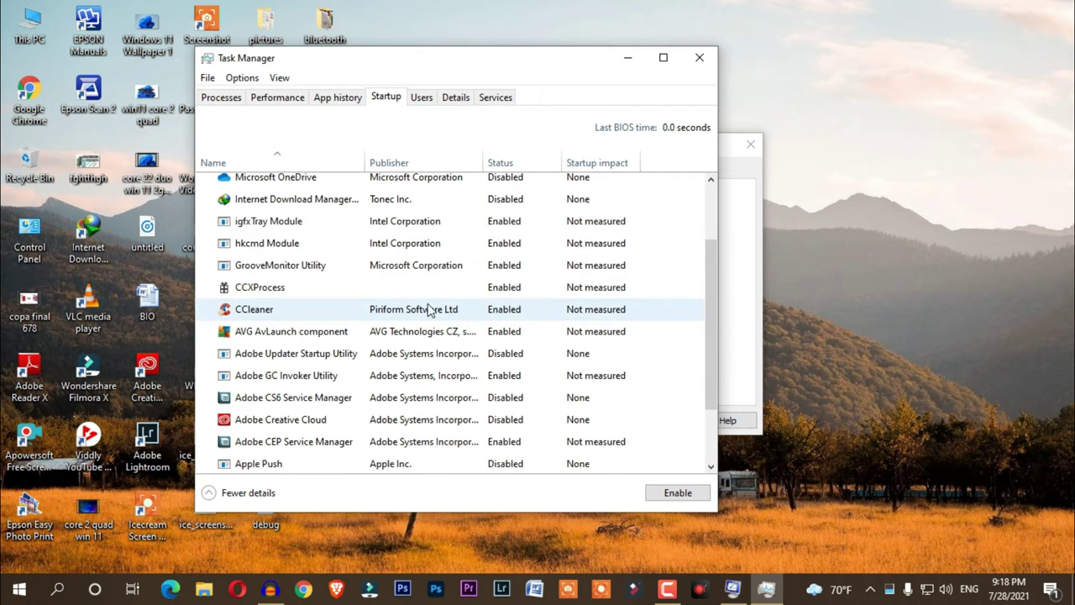
{"action": "right_click", "coordinate": [418, 309]}
{"action": "left_click", "coordinate": [476, 315]}
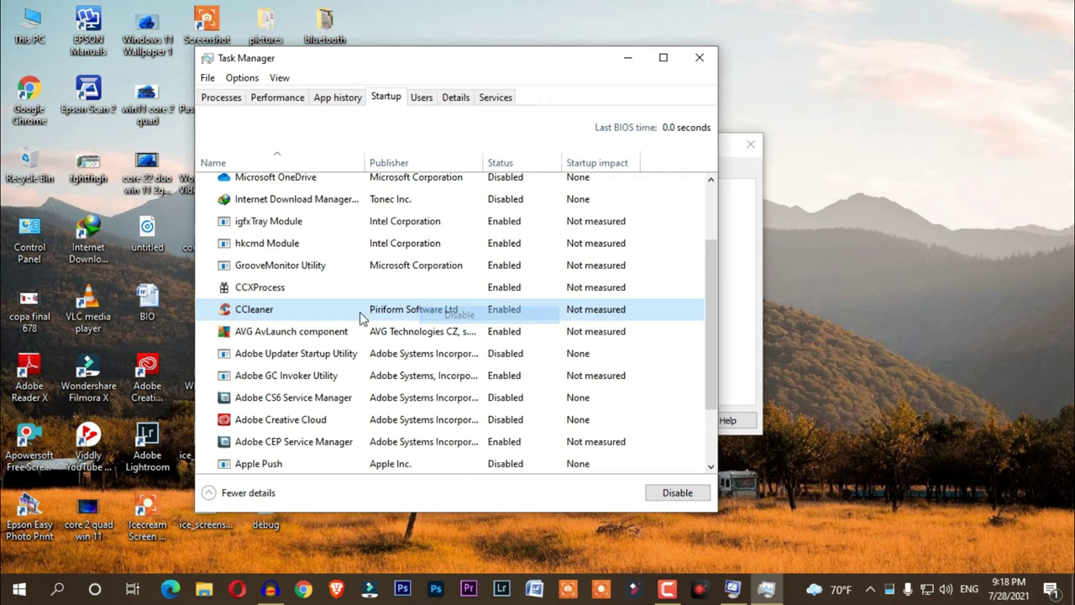
Try to disable the AVG AvLaunch component startup item and look over the remaining startup apps.
{"action": "scroll", "coordinate": [363, 313], "scroll_direction": "down", "scroll_amount": 2}
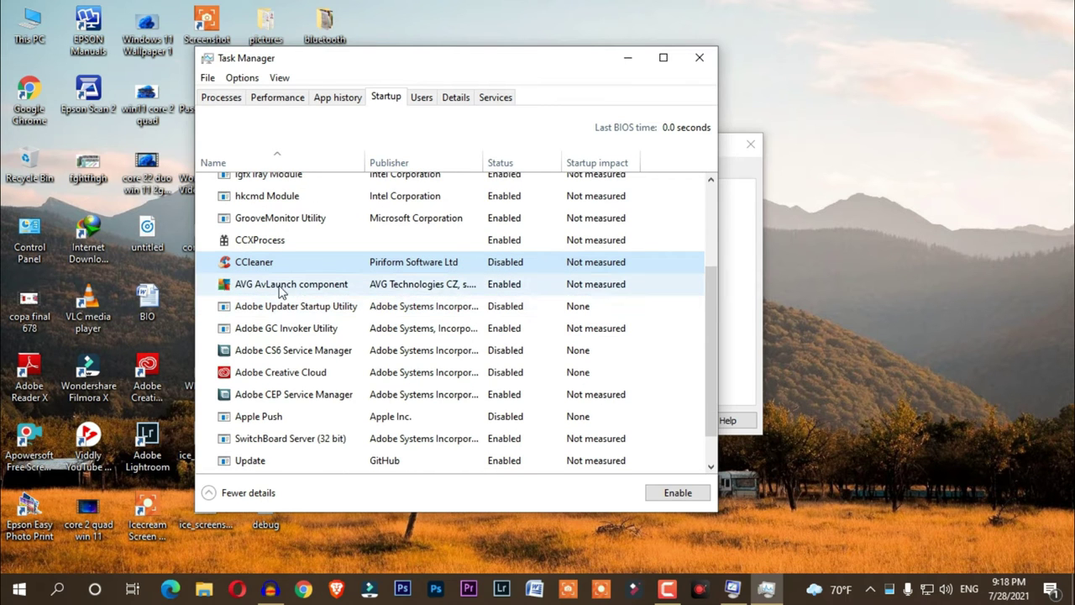
{"action": "right_click", "coordinate": [370, 285]}
{"action": "left_click", "coordinate": [410, 294]}
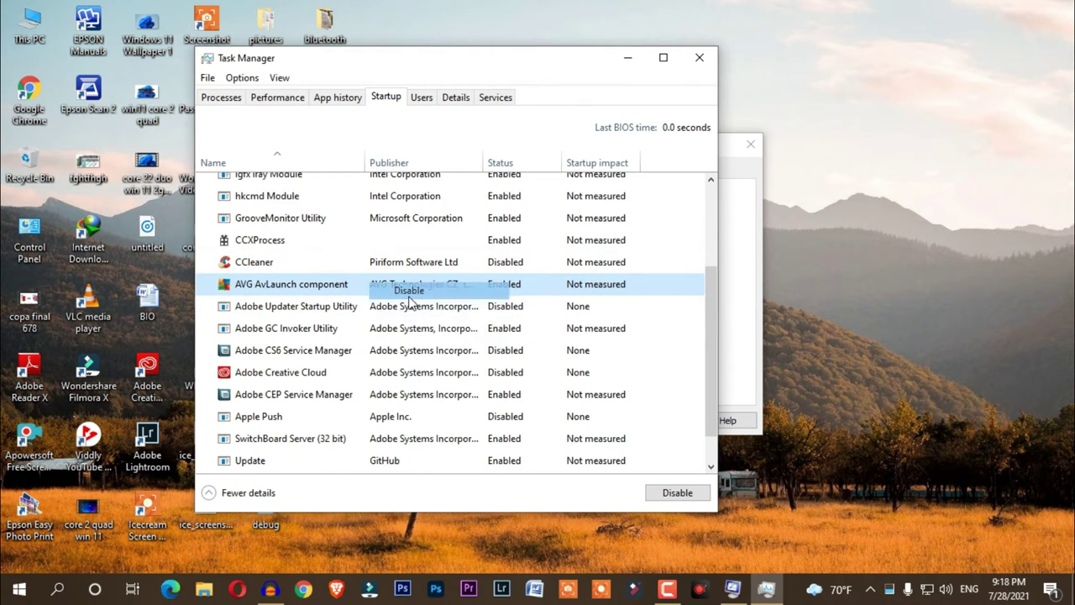
{"action": "scroll", "coordinate": [407, 327], "scroll_direction": "down", "scroll_amount": 1}
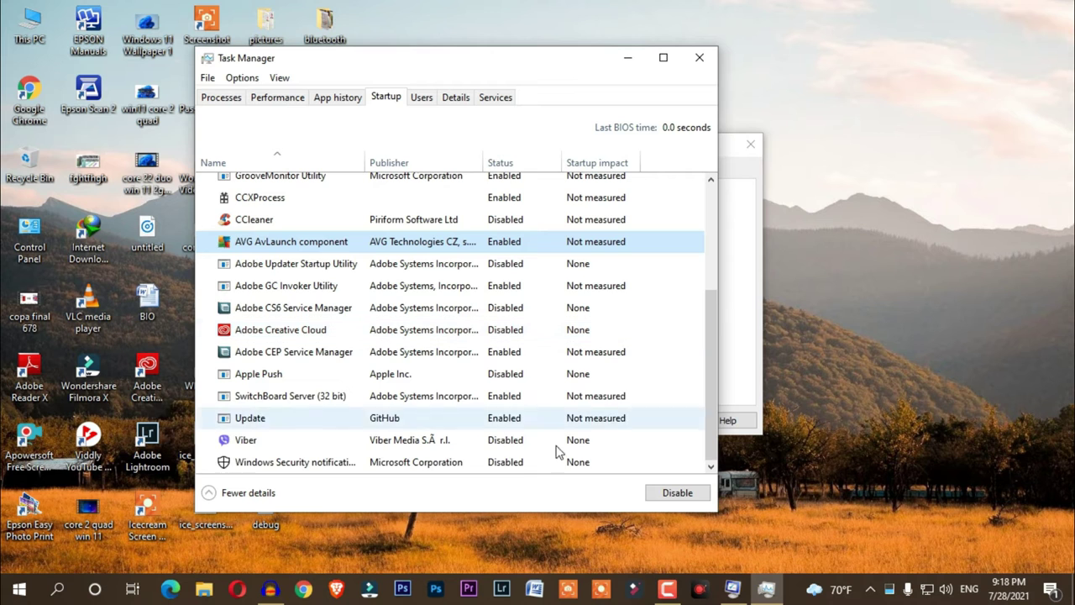
{"action": "scroll", "coordinate": [485, 453], "scroll_direction": "up", "scroll_amount": 3}
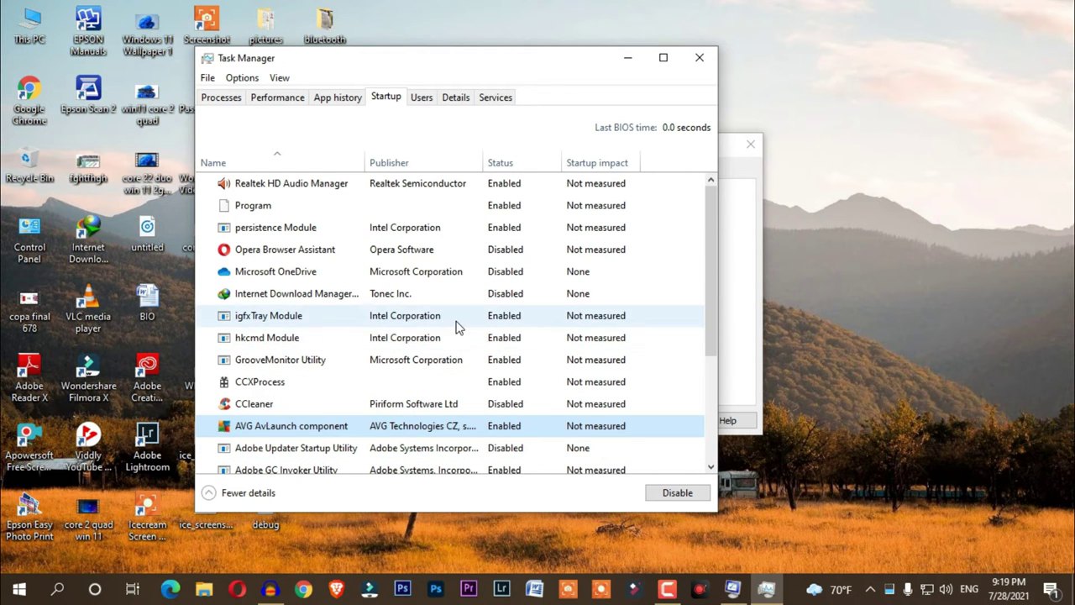
Look at the services in Task Manager, minimize it, and review the System Configuration services list again.
{"action": "left_click", "coordinate": [494, 103]}
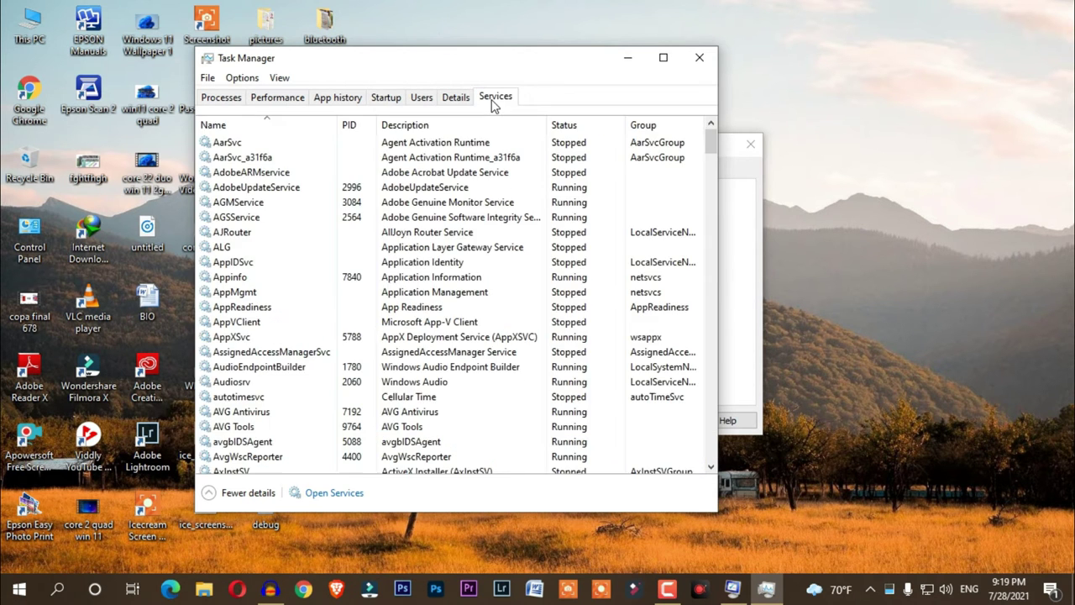
{"action": "left_click", "coordinate": [638, 63]}
{"action": "left_click", "coordinate": [417, 173]}
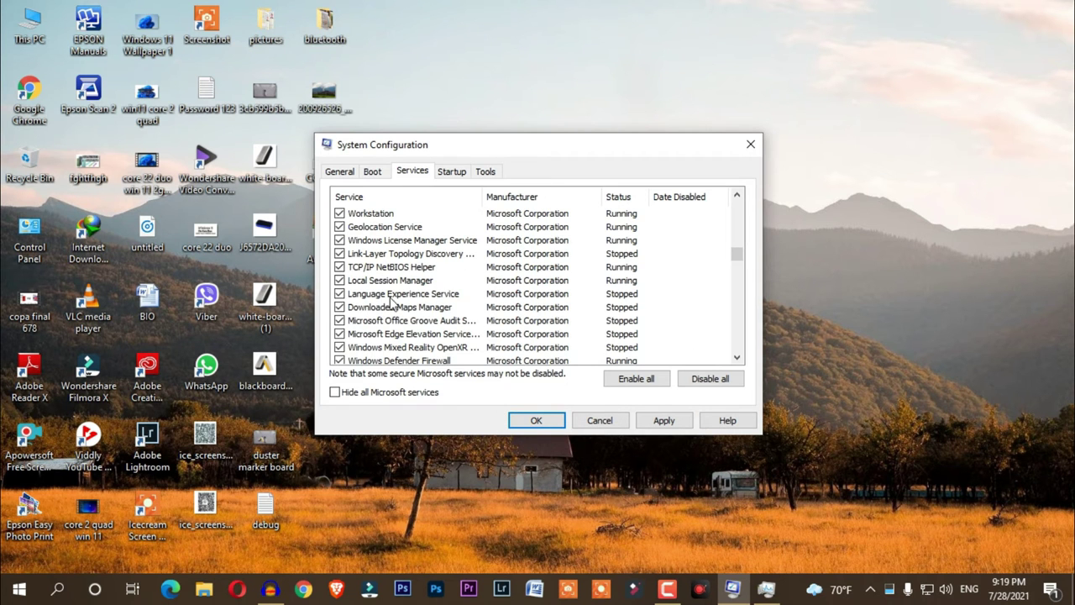
{"action": "scroll", "coordinate": [380, 313], "scroll_direction": "down", "scroll_amount": 10}
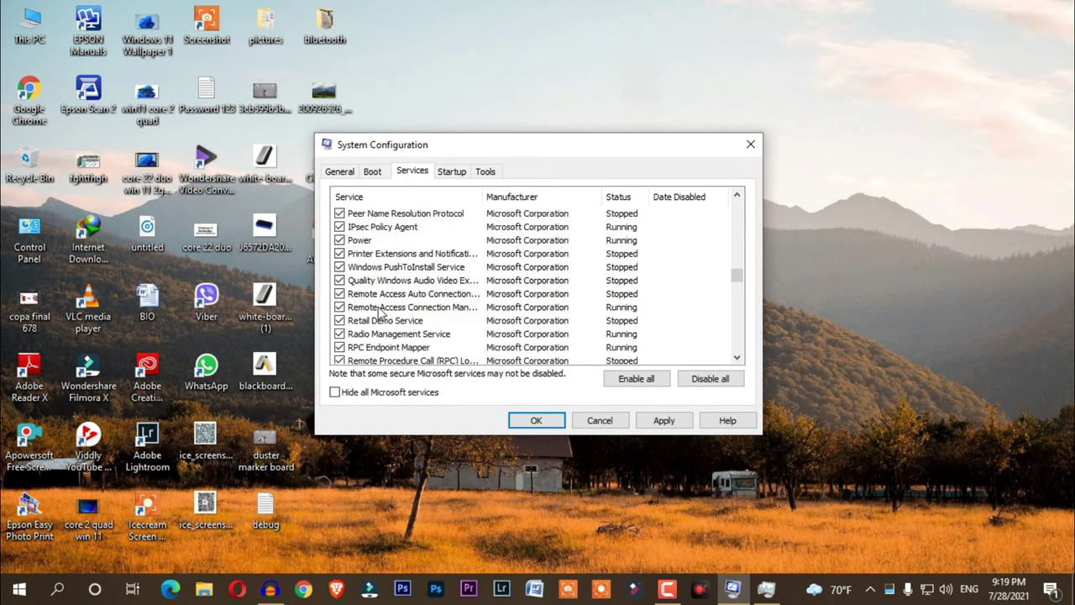
Return to the general startup selection, accept the System Configuration changes and exit without restarting.
{"action": "left_click", "coordinate": [340, 172]}
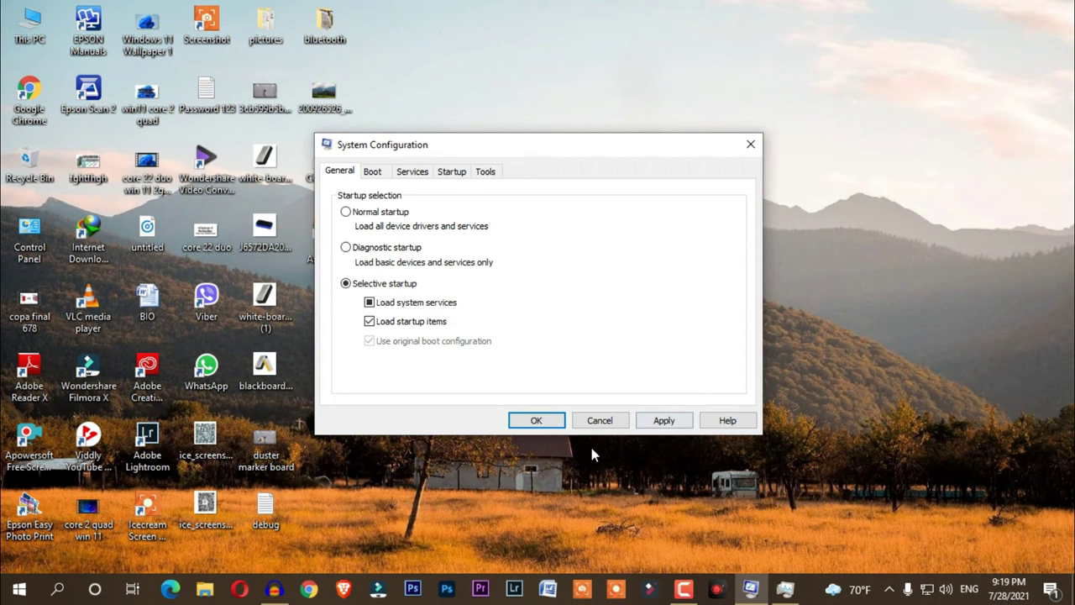
{"action": "left_click", "coordinate": [529, 420]}
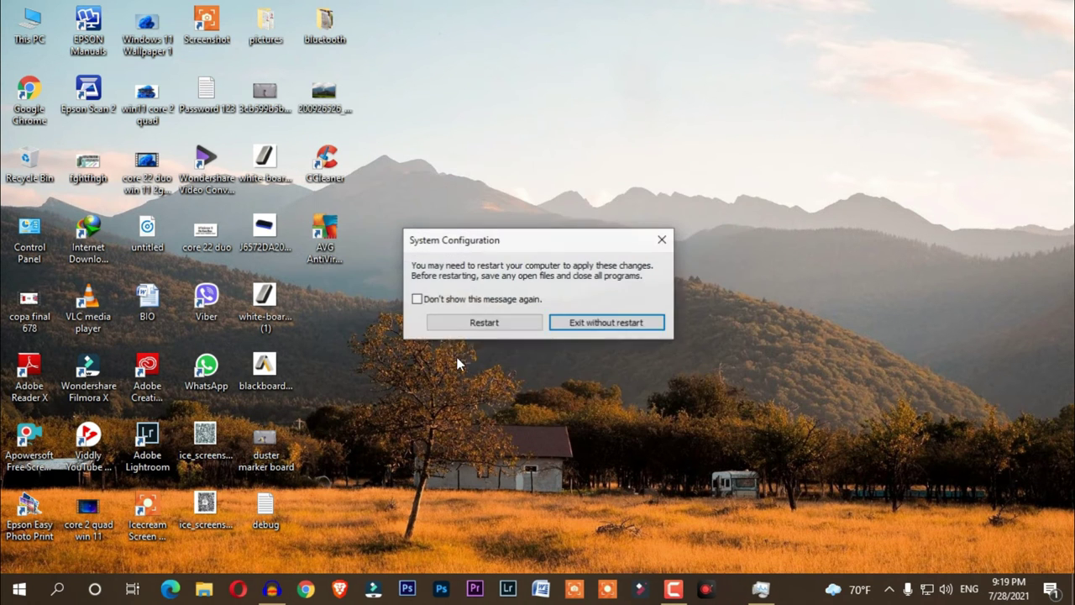
{"action": "left_click", "coordinate": [613, 328]}
Refresh the desktop three times.
{"action": "right_click", "coordinate": [445, 168]}
{"action": "left_click", "coordinate": [479, 213]}
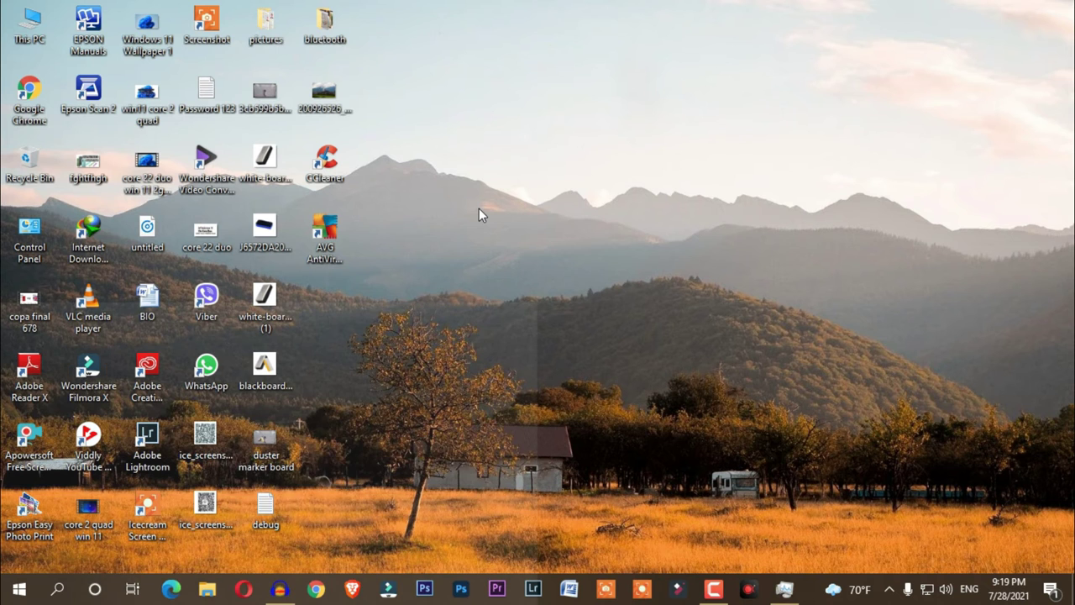
{"action": "right_click", "coordinate": [456, 197]}
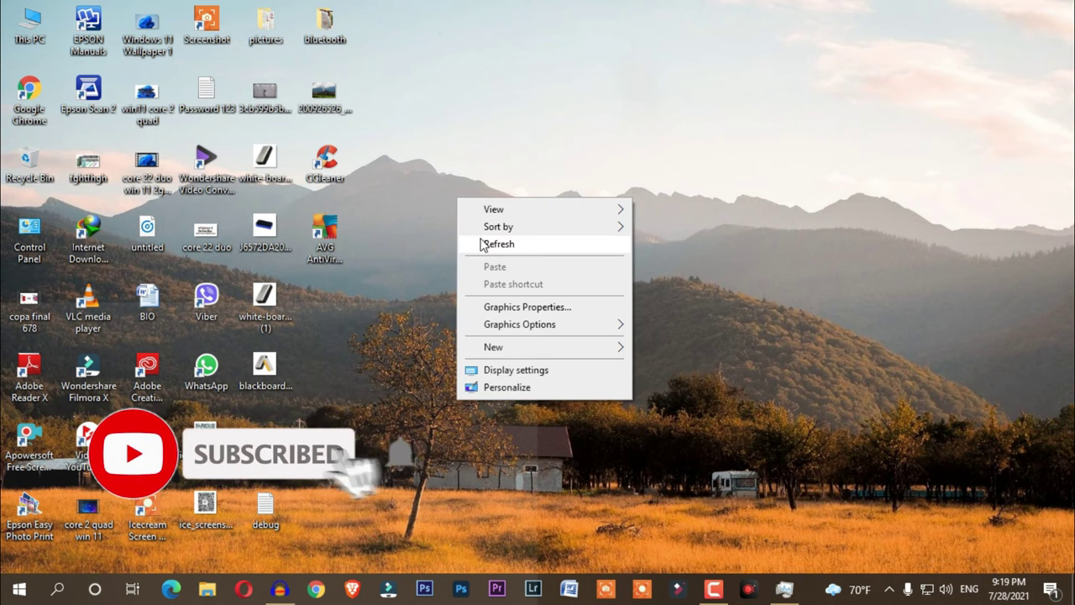
{"action": "left_click", "coordinate": [484, 242]}
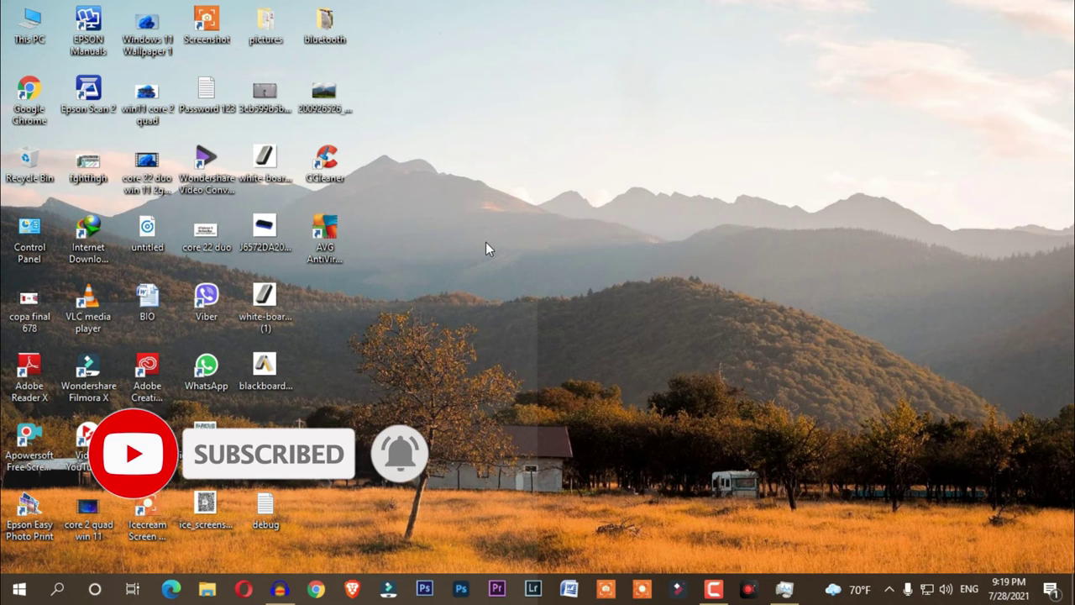
{"action": "right_click", "coordinate": [423, 215]}
{"action": "left_click", "coordinate": [453, 259]}
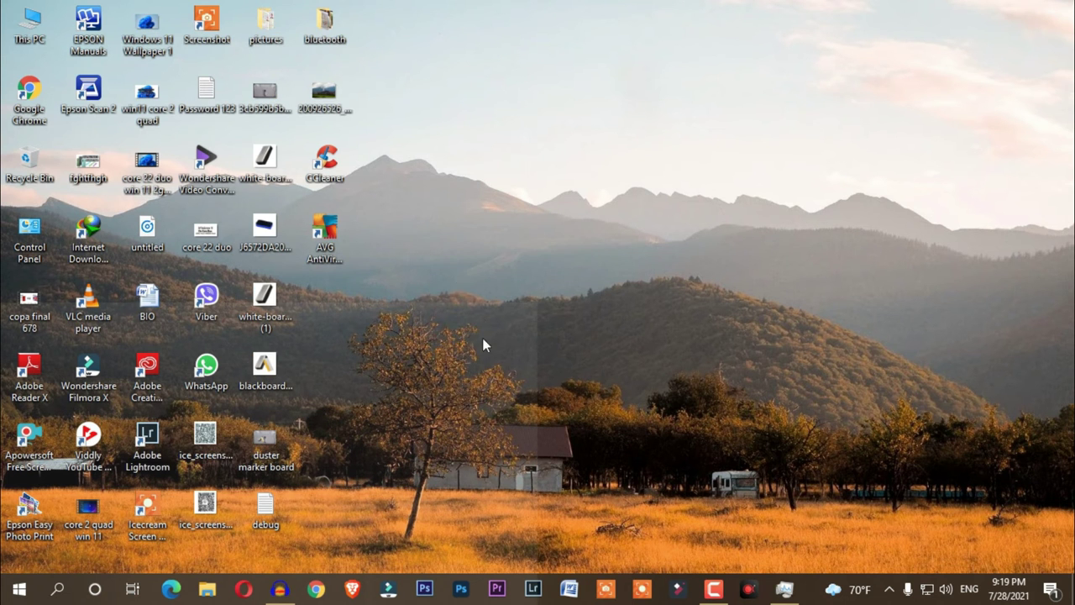
Open Control Panel and show its items as large icons.
{"action": "double_click", "coordinate": [30, 235]}
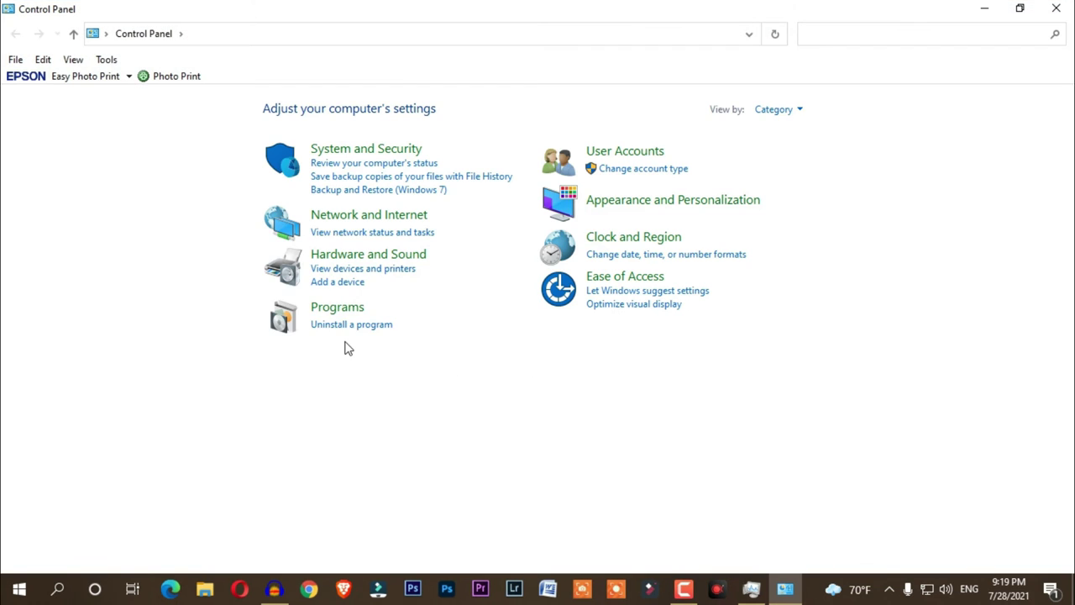
{"action": "left_click", "coordinate": [786, 112]}
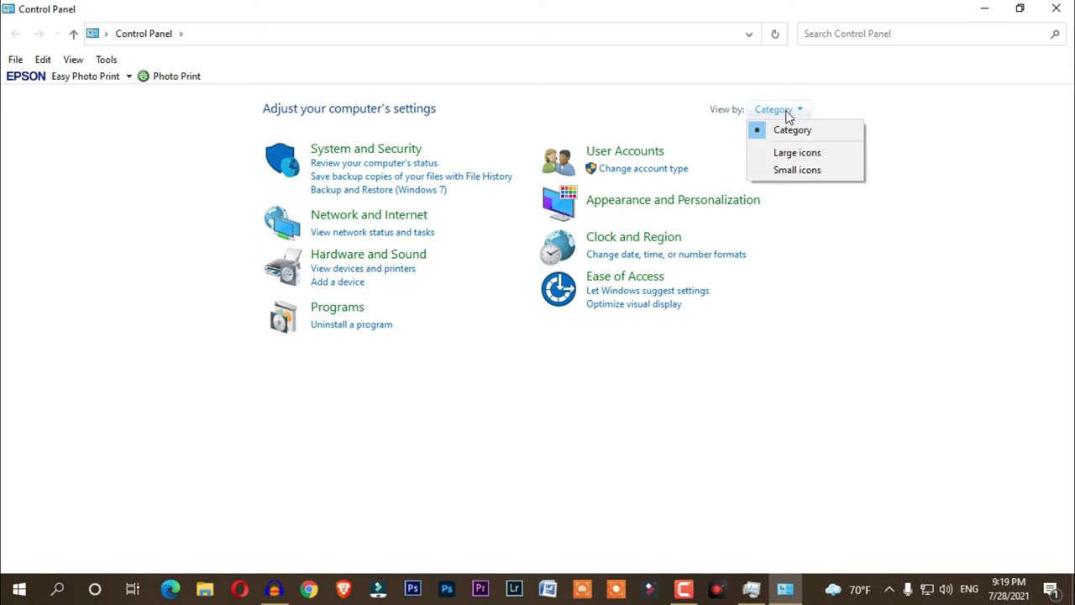
{"action": "left_click", "coordinate": [793, 160]}
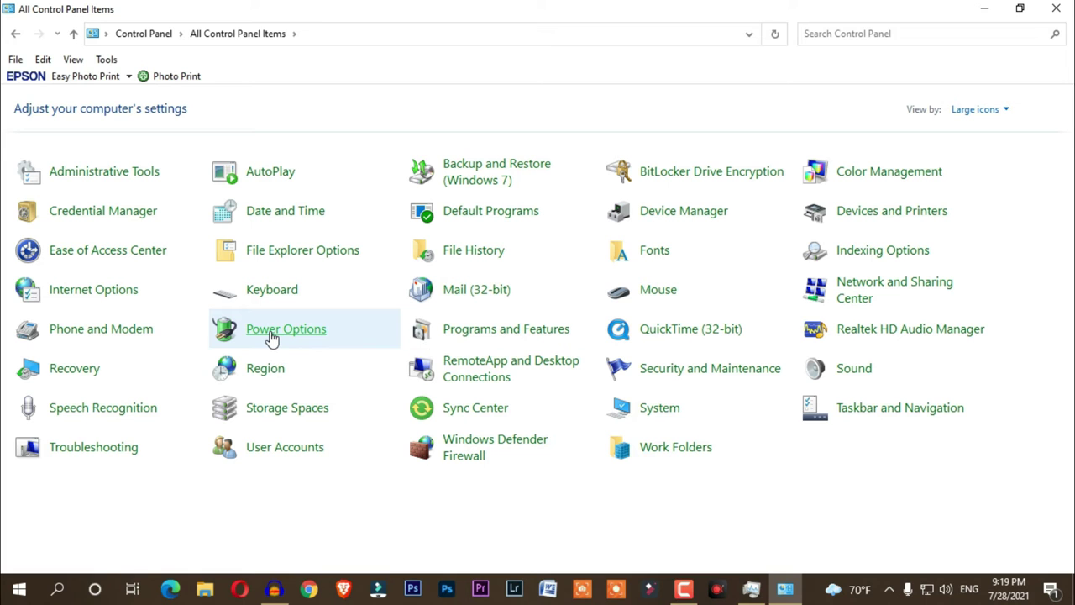
In Power Options, reveal the additional plans, choose the High performance plan and close Control Panel.
{"action": "left_click", "coordinate": [270, 336]}
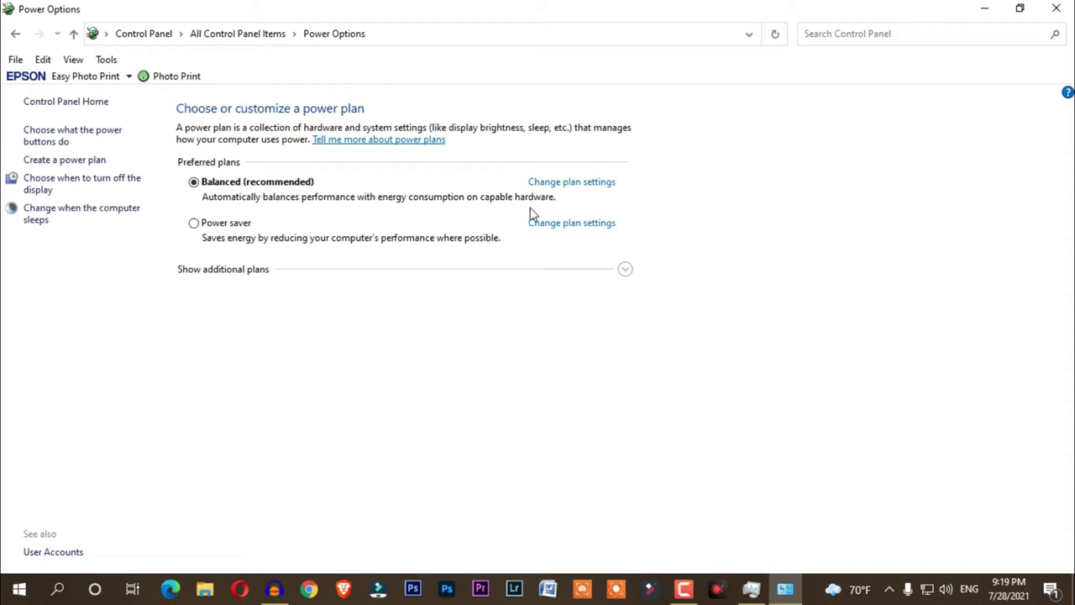
{"action": "left_click", "coordinate": [625, 269]}
{"action": "left_click", "coordinate": [195, 292]}
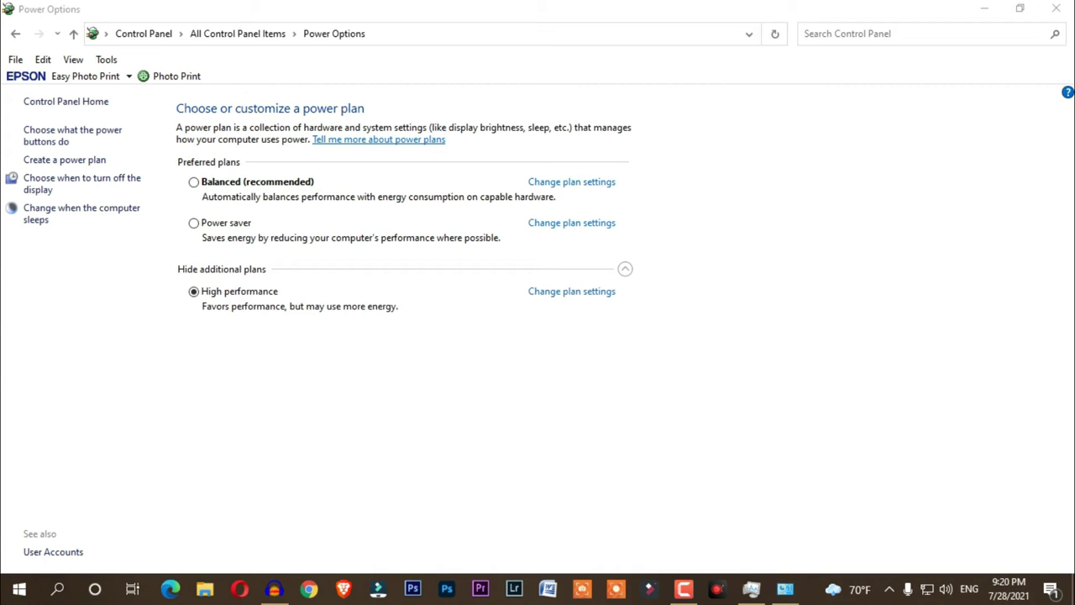
{"action": "left_click", "coordinate": [1056, 8]}
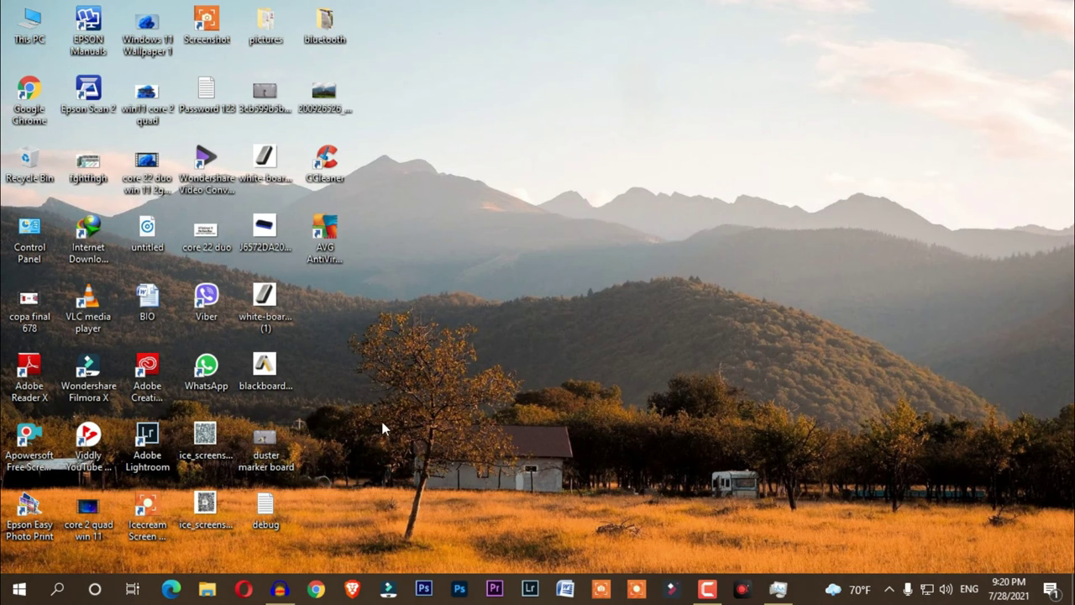
Find the Run app through search, open the user's temporary files folder with %temp% and maximize its window.
{"action": "left_click", "coordinate": [58, 592]}
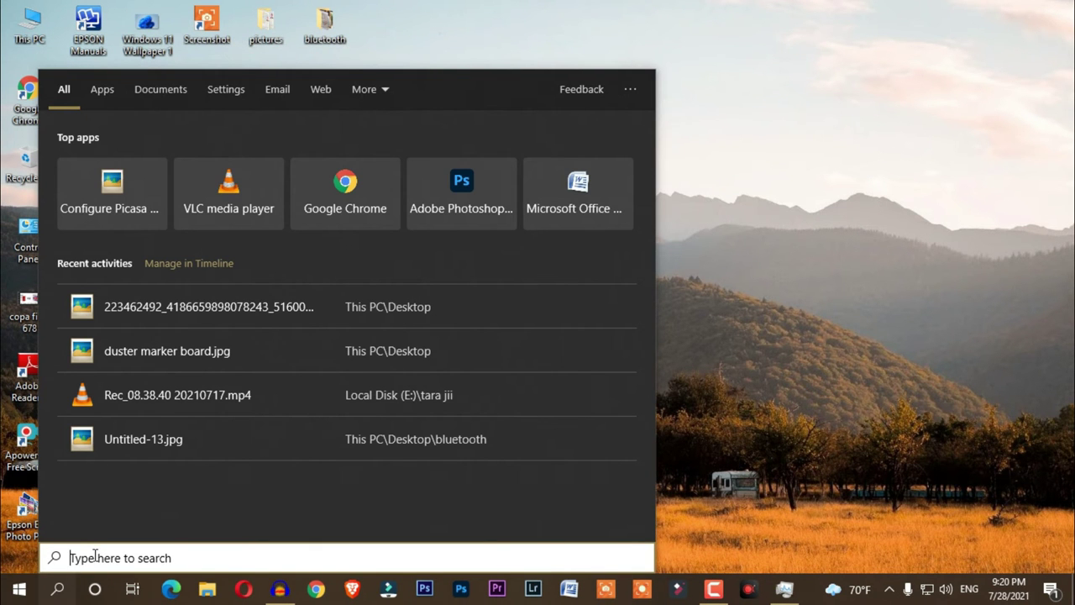
{"action": "type", "text": "ru"}
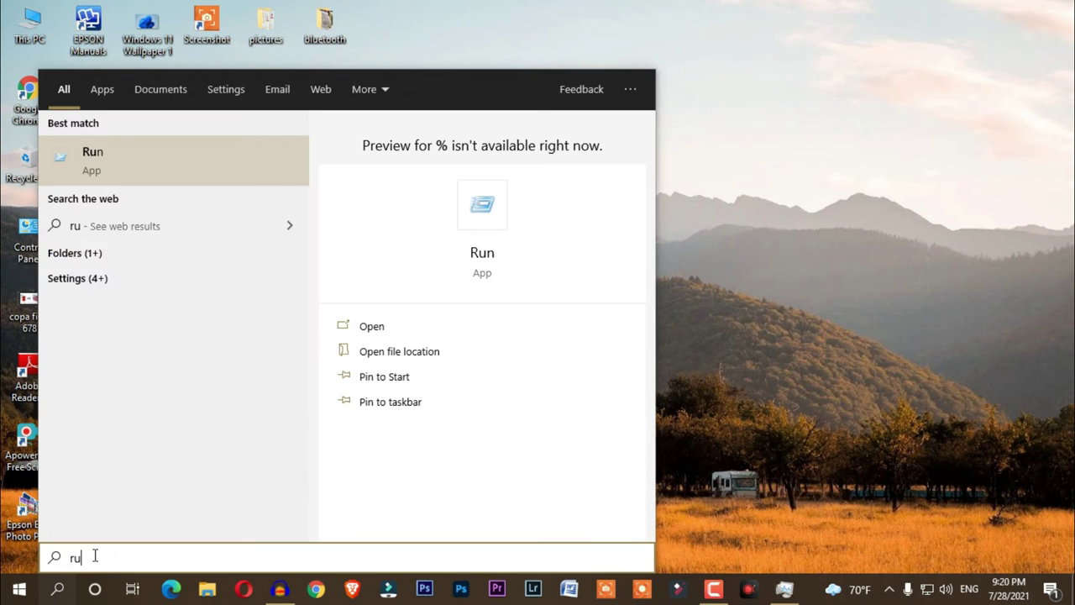
{"action": "type", "text": "n"}
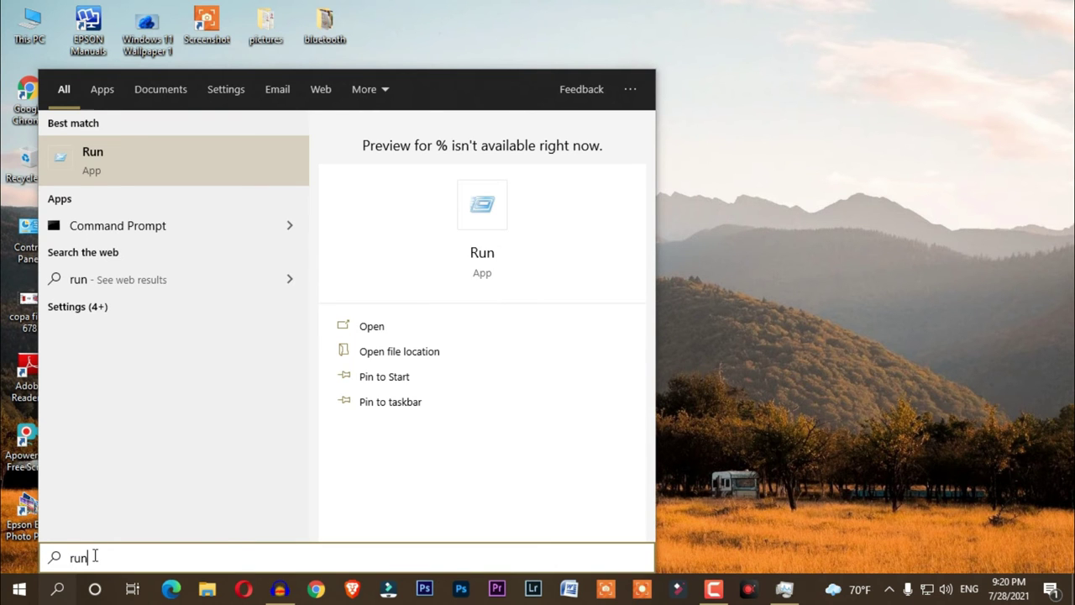
{"action": "key", "text": "Return"}
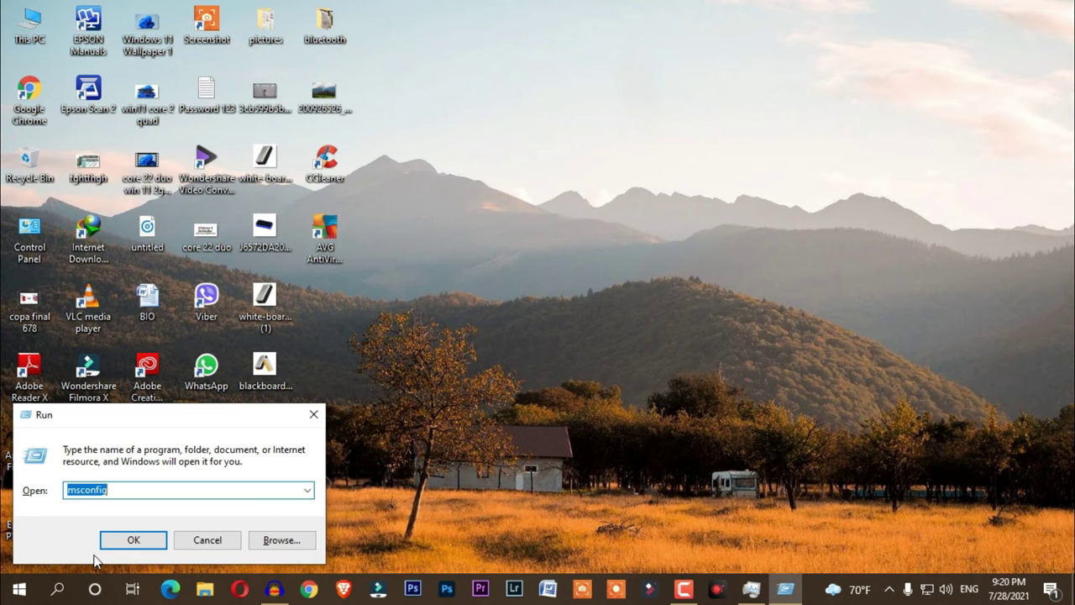
{"action": "type", "text": "%"}
{"action": "type", "text": "temp%"}
{"action": "key", "text": "Return"}
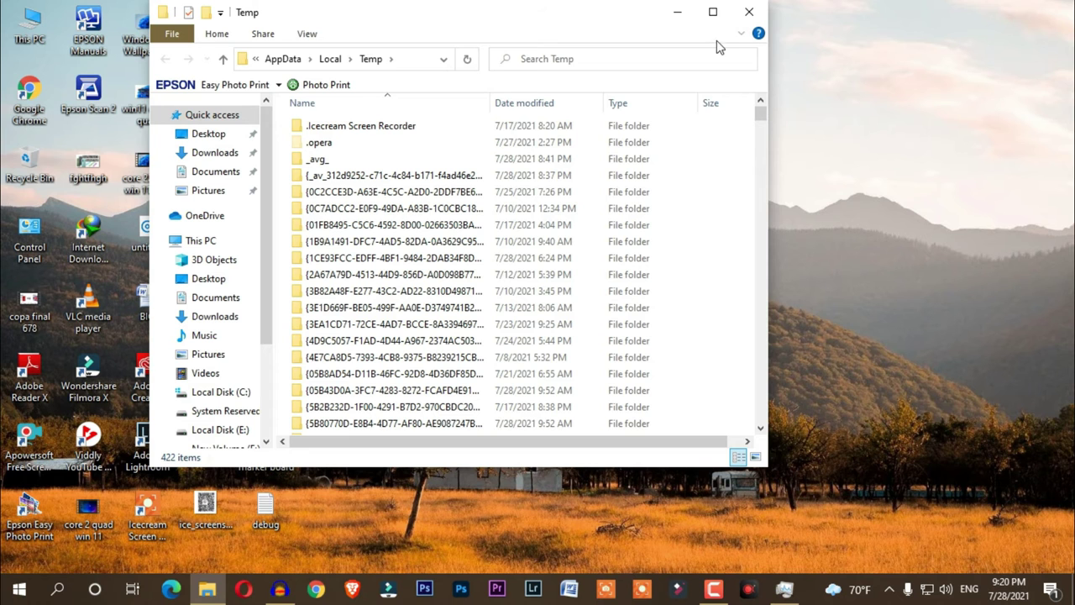
{"action": "left_click", "coordinate": [713, 12]}
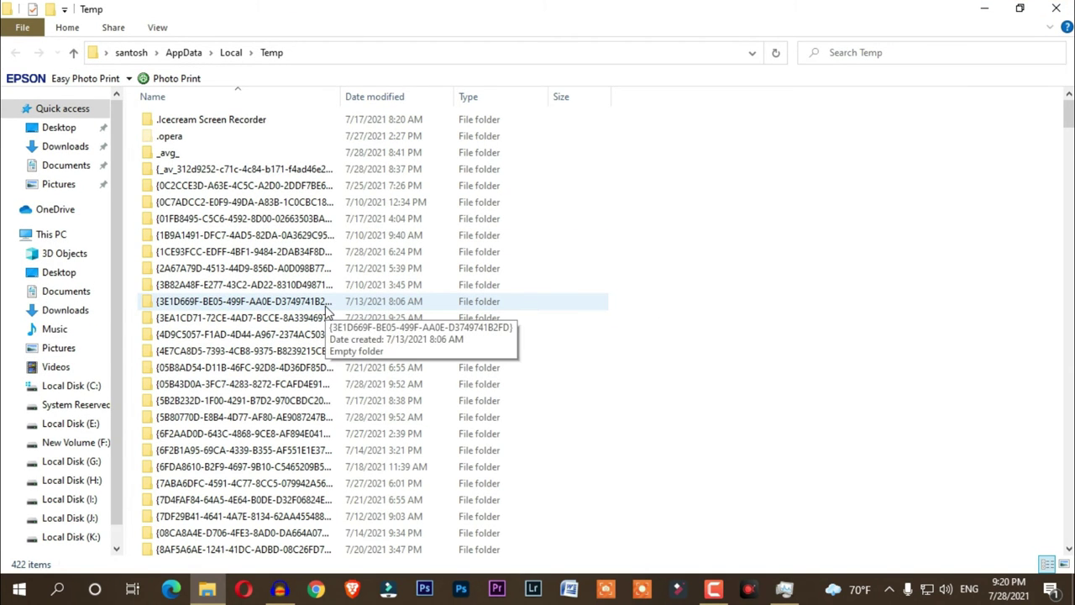
Delete everything in the user's Temp folder, skipping all items in use, and close the folder window.
{"action": "key", "text": "ctrl+a"}
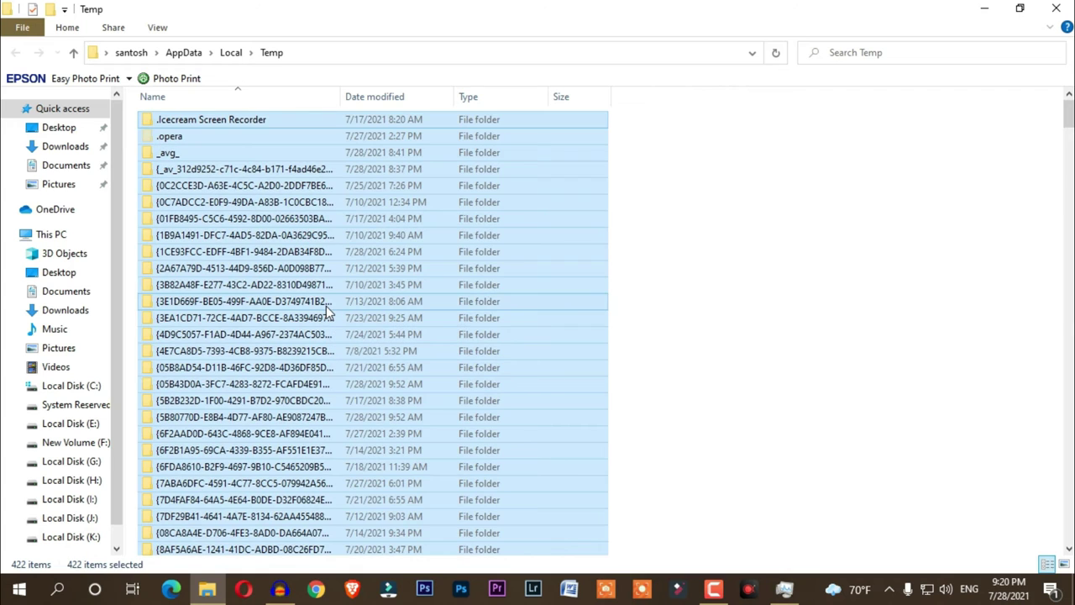
{"action": "right_click", "coordinate": [210, 121]}
{"action": "left_click", "coordinate": [256, 401]}
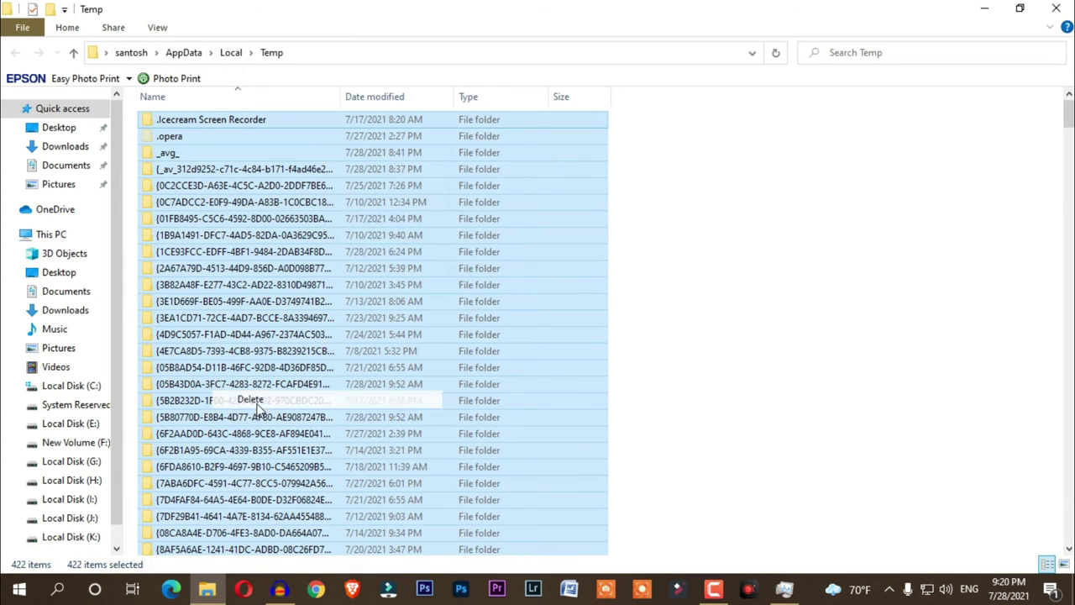
{"action": "left_click", "coordinate": [438, 200]}
{"action": "left_click", "coordinate": [509, 222]}
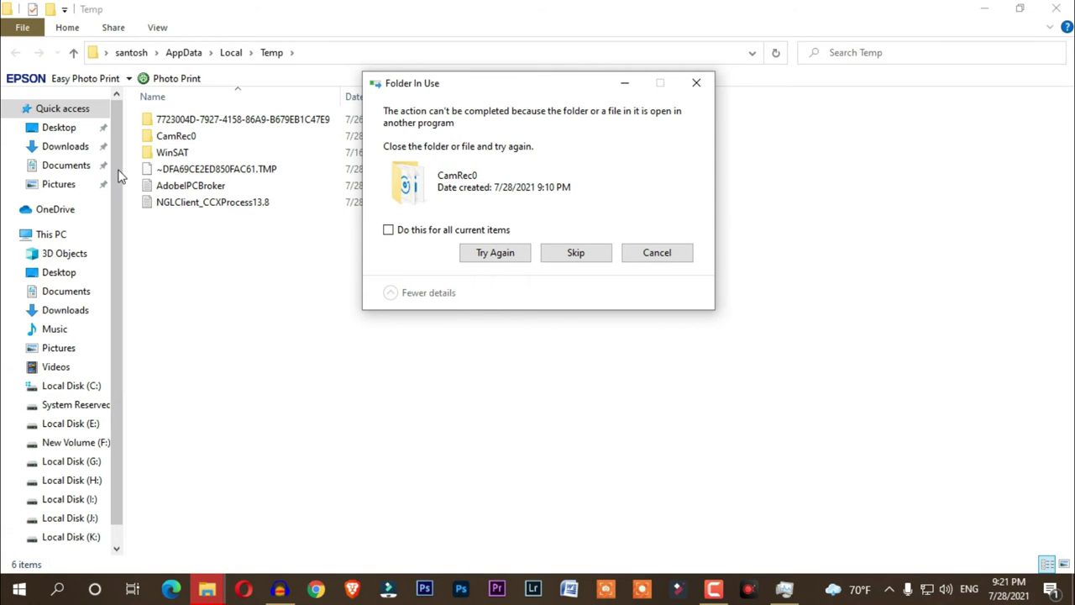
{"action": "left_click", "coordinate": [576, 257]}
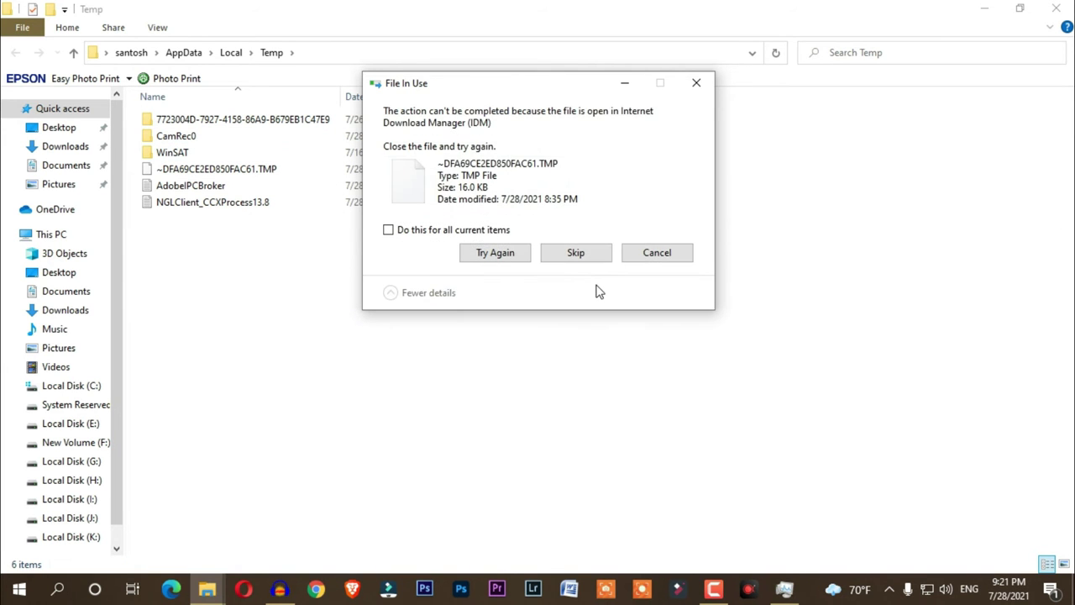
{"action": "left_click", "coordinate": [414, 234]}
{"action": "left_click", "coordinate": [564, 253]}
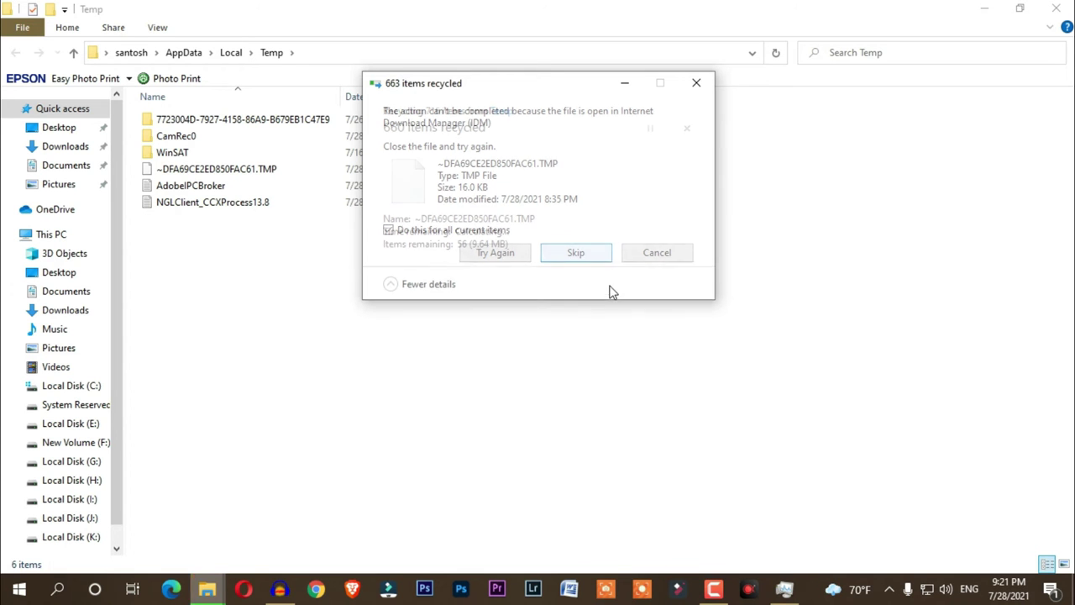
{"action": "left_click", "coordinate": [1057, 9]}
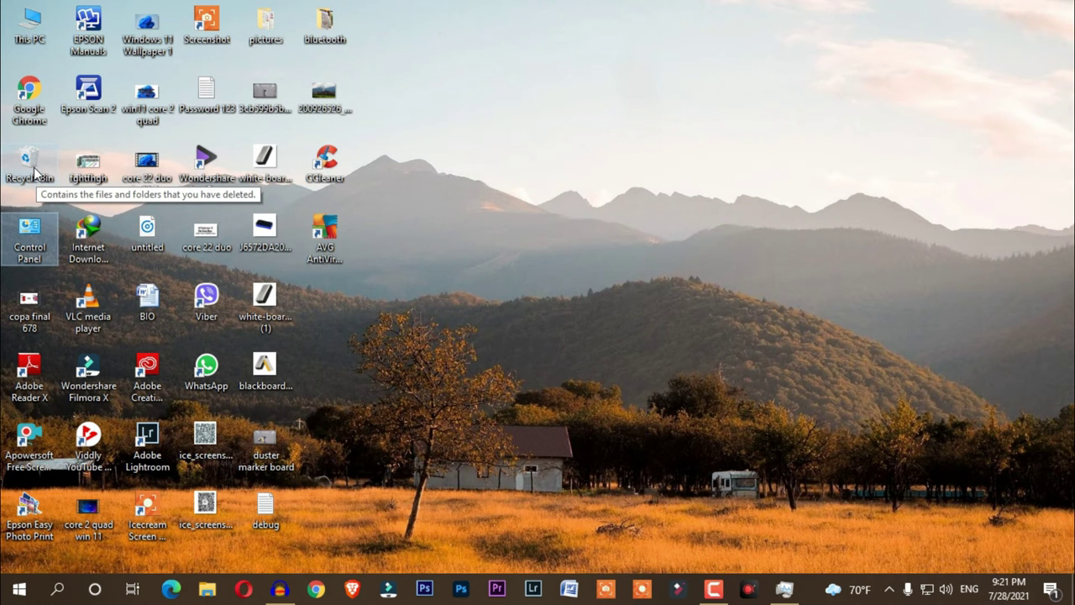
Search Windows for temp, view the Delete temporary files storage settings and minimize them.
{"action": "left_click", "coordinate": [72, 583]}
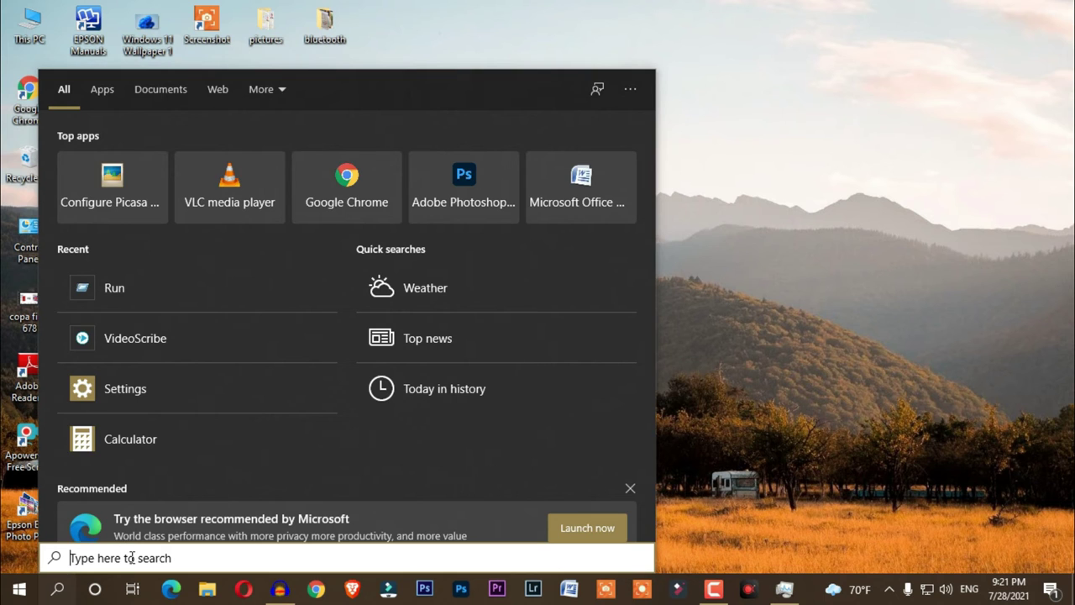
{"action": "type", "text": "t"}
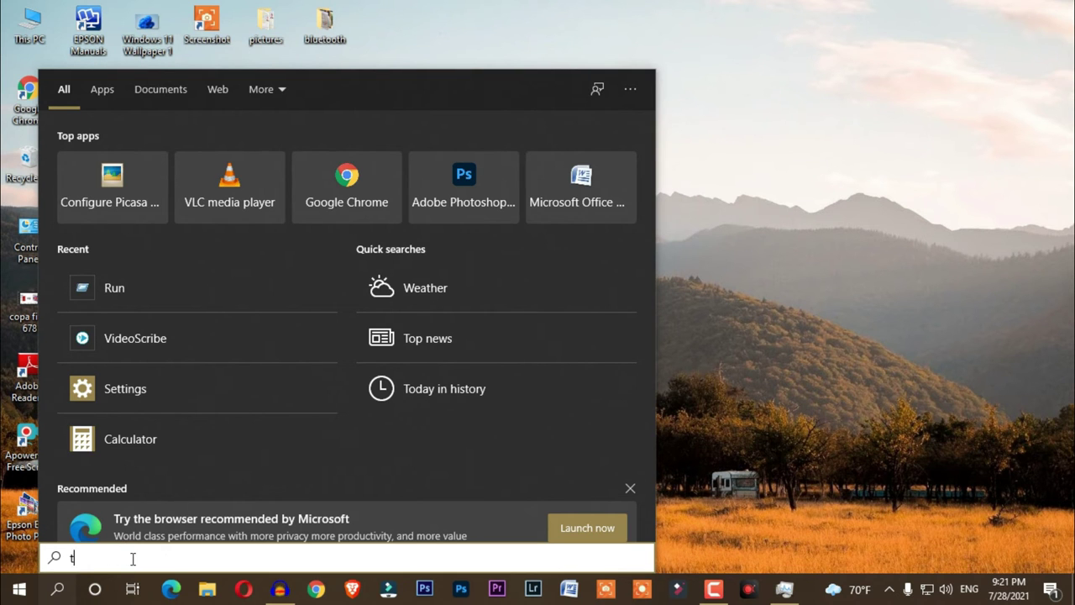
{"action": "type", "text": "emo"}
{"action": "key", "text": "BackSpace"}
{"action": "type", "text": "p"}
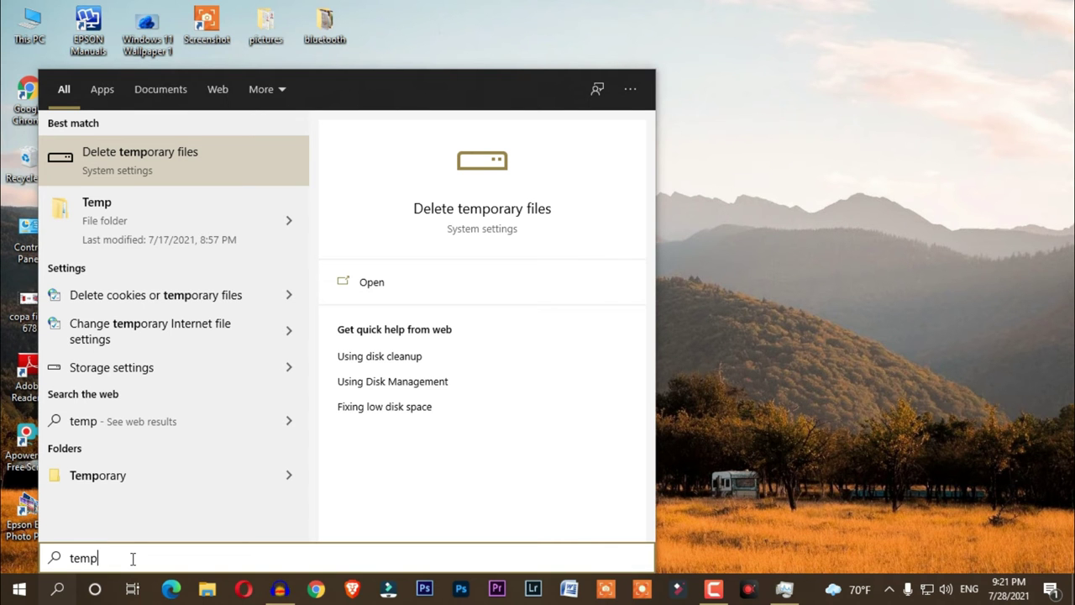
{"action": "left_click", "coordinate": [171, 164]}
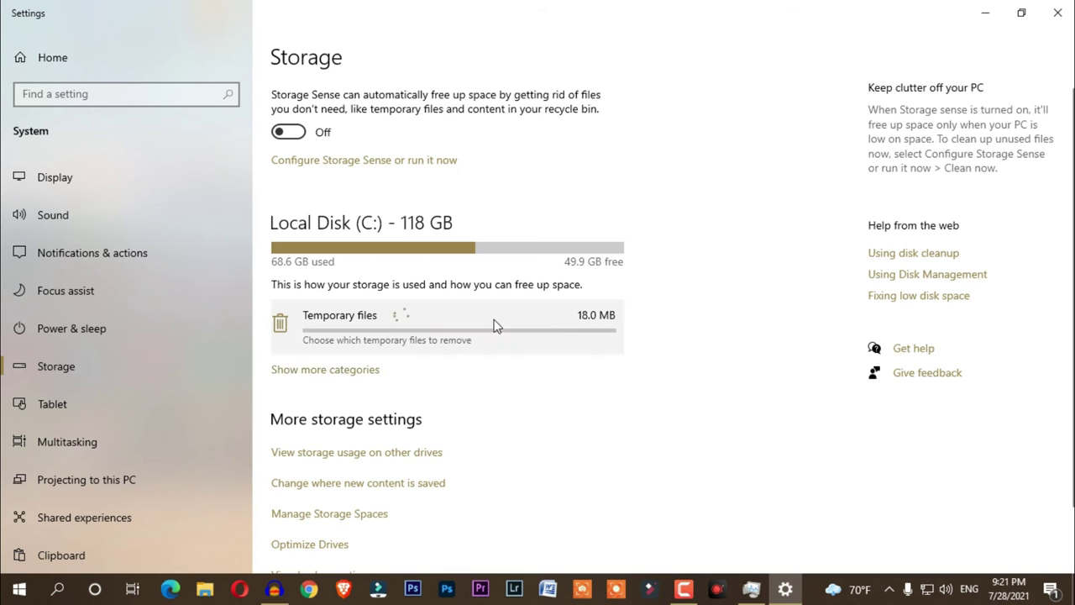
{"action": "left_click", "coordinate": [986, 13]}
Open the Windows Temp folder by running temp from the Run dialog and grant permanent access to it.
{"action": "left_click", "coordinate": [56, 591]}
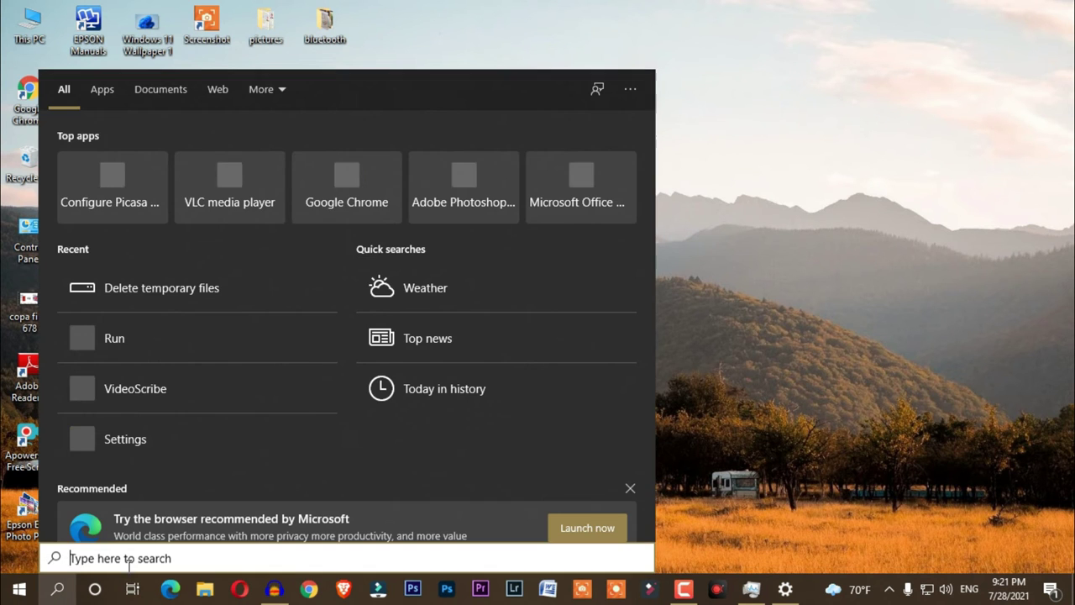
{"action": "type", "text": "run"}
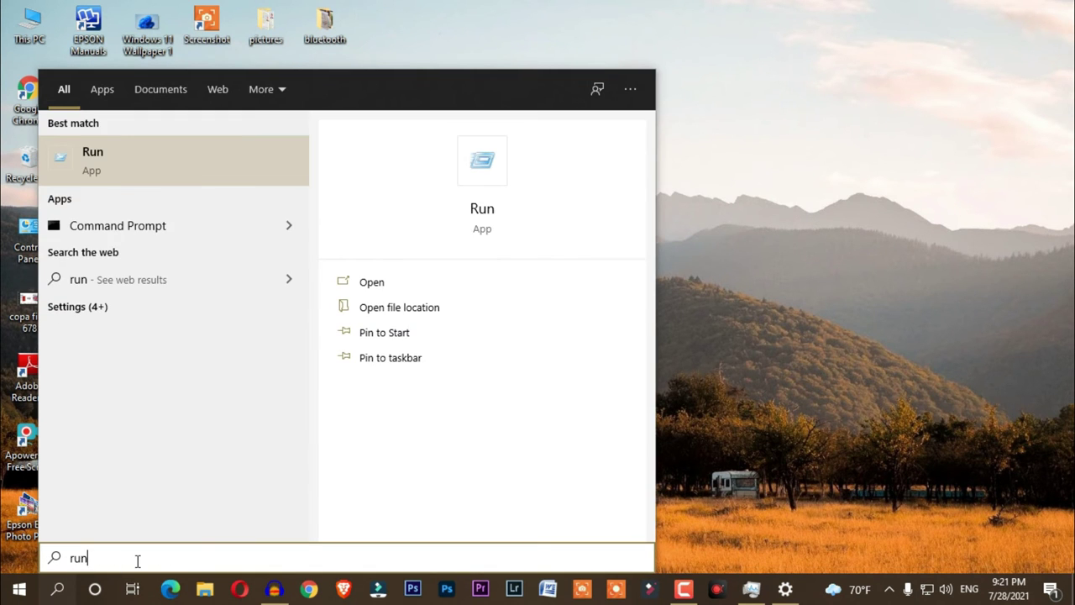
{"action": "key", "text": "Return"}
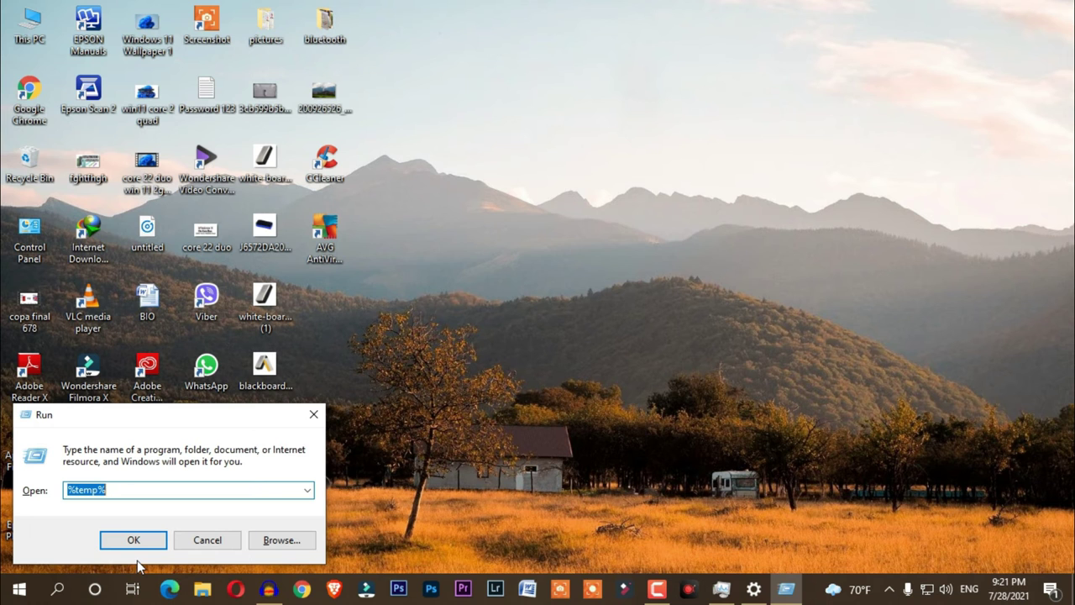
{"action": "type", "text": "temp"}
{"action": "key", "text": "Return"}
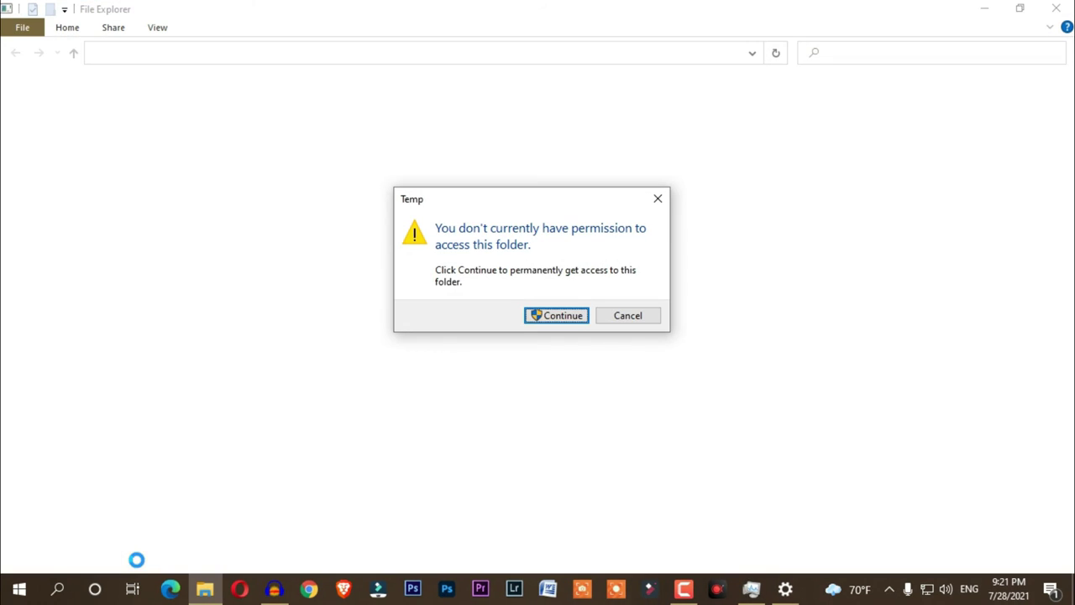
{"action": "left_click", "coordinate": [556, 315]}
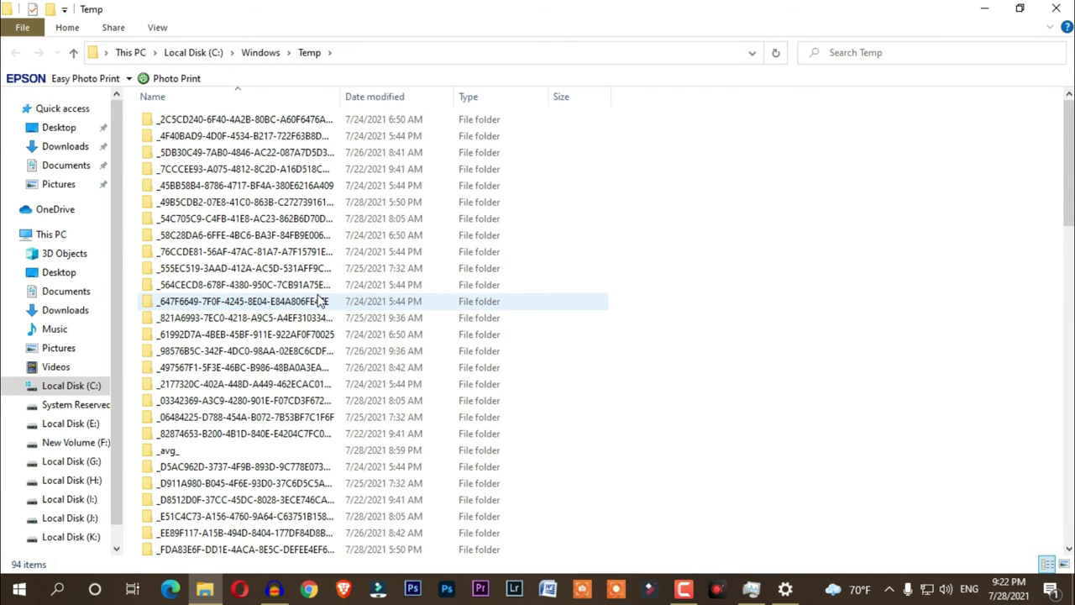
Delete all items in the Windows Temp folder with administrator permission, skip those in use and close the window.
{"action": "key", "text": "ctrl+a"}
{"action": "key", "text": "Delete"}
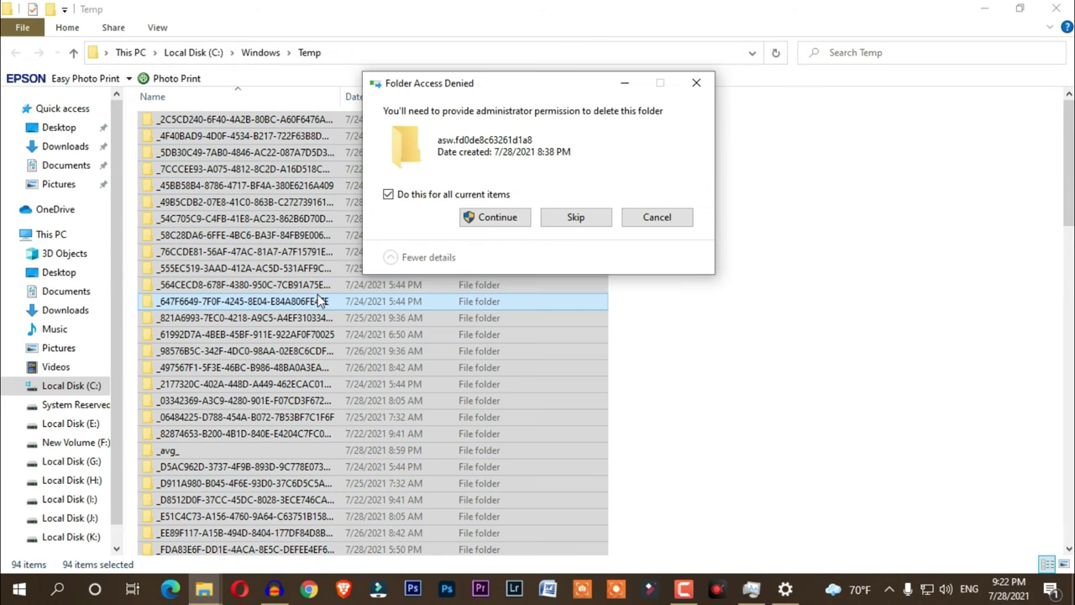
{"action": "left_click", "coordinate": [491, 220]}
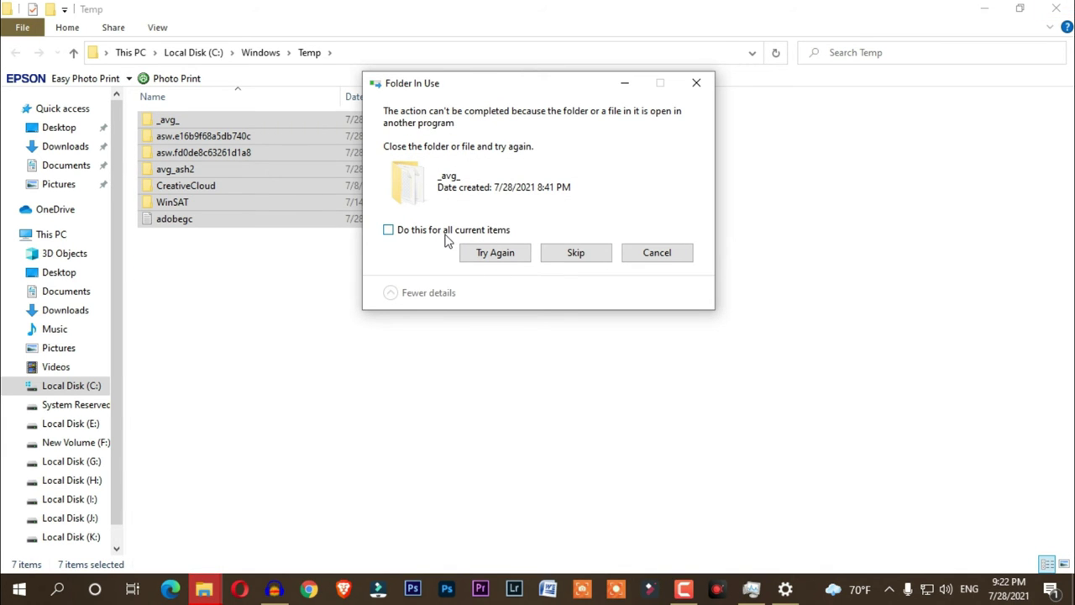
{"action": "left_click", "coordinate": [576, 252]}
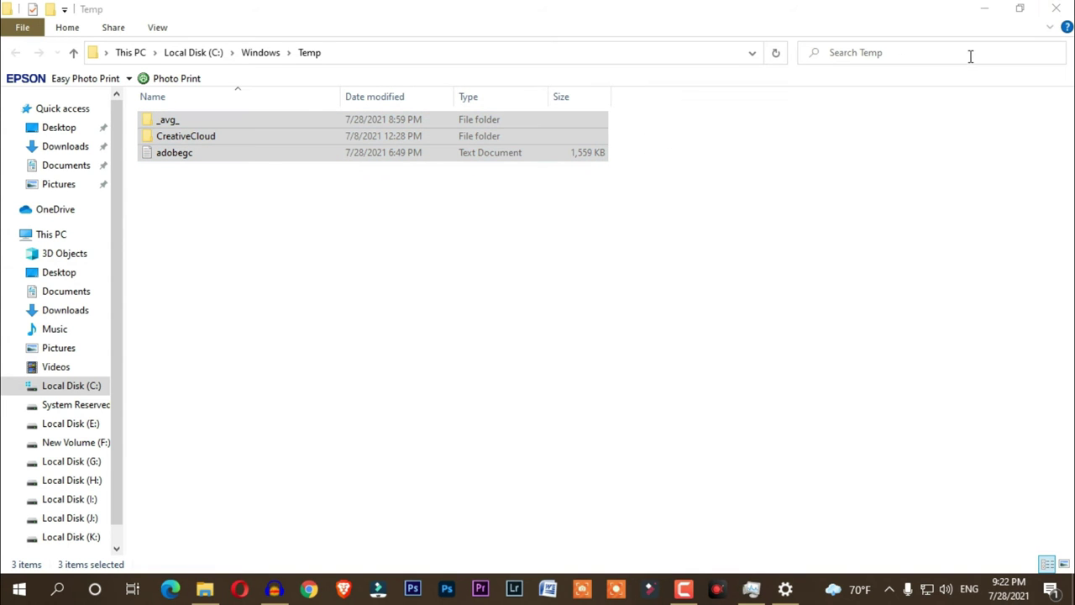
{"action": "left_click", "coordinate": [1052, 7]}
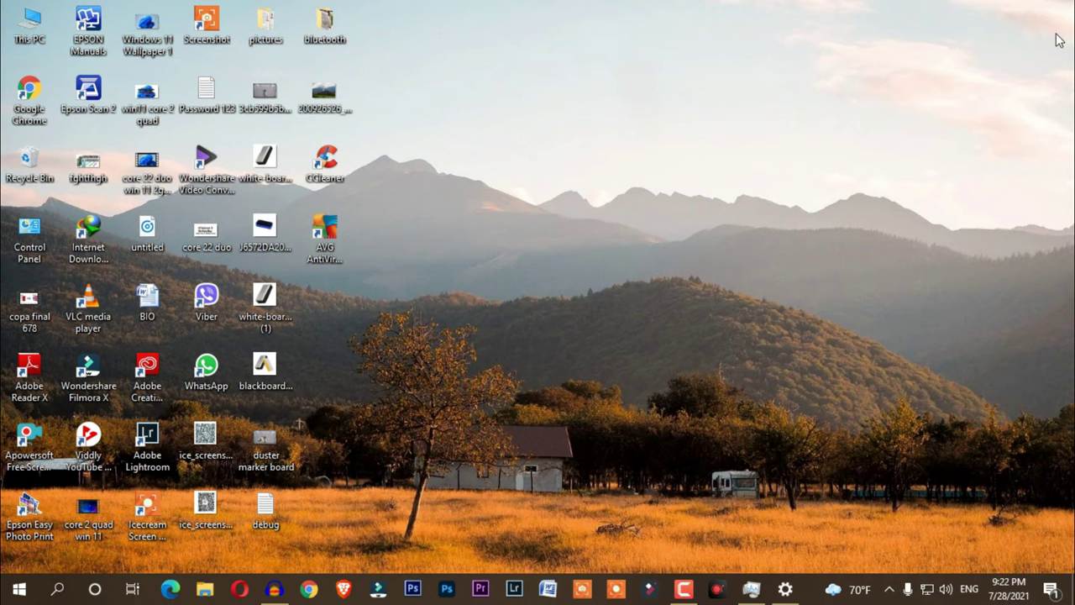
Open the Run dialog through search and run prefetch to open the Prefetch folder.
{"action": "left_click", "coordinate": [57, 592]}
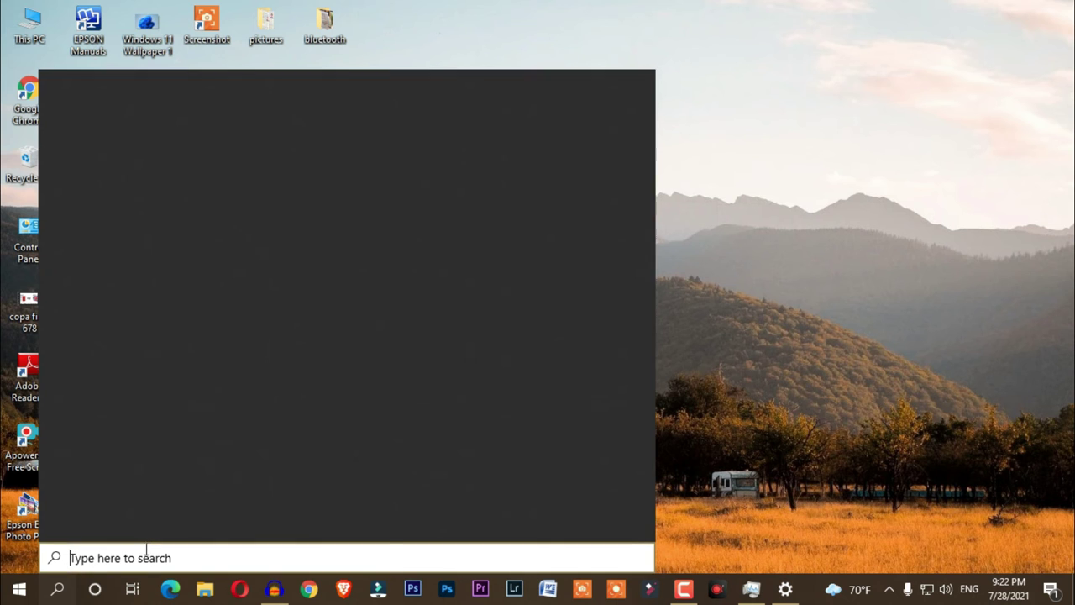
{"action": "type", "text": "run"}
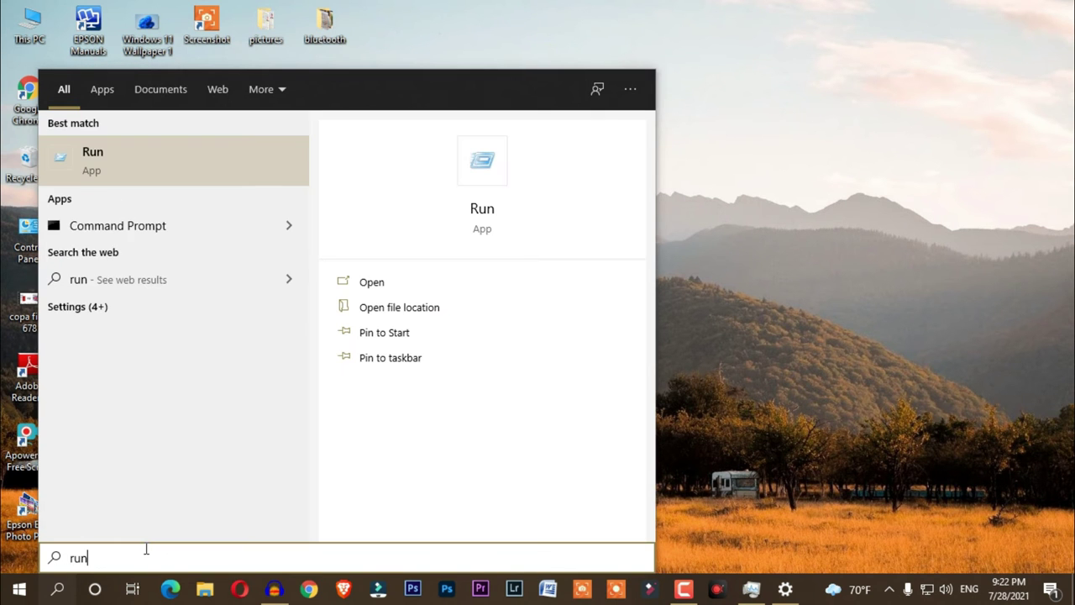
{"action": "key", "text": "Return"}
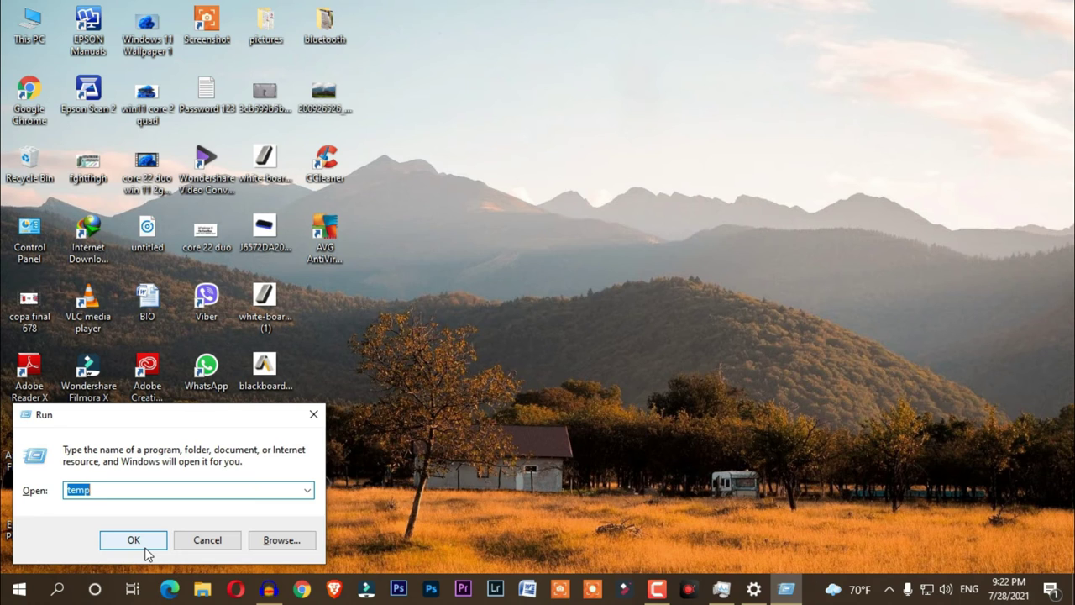
{"action": "type", "text": "prefetch"}
{"action": "left_click", "coordinate": [134, 541]}
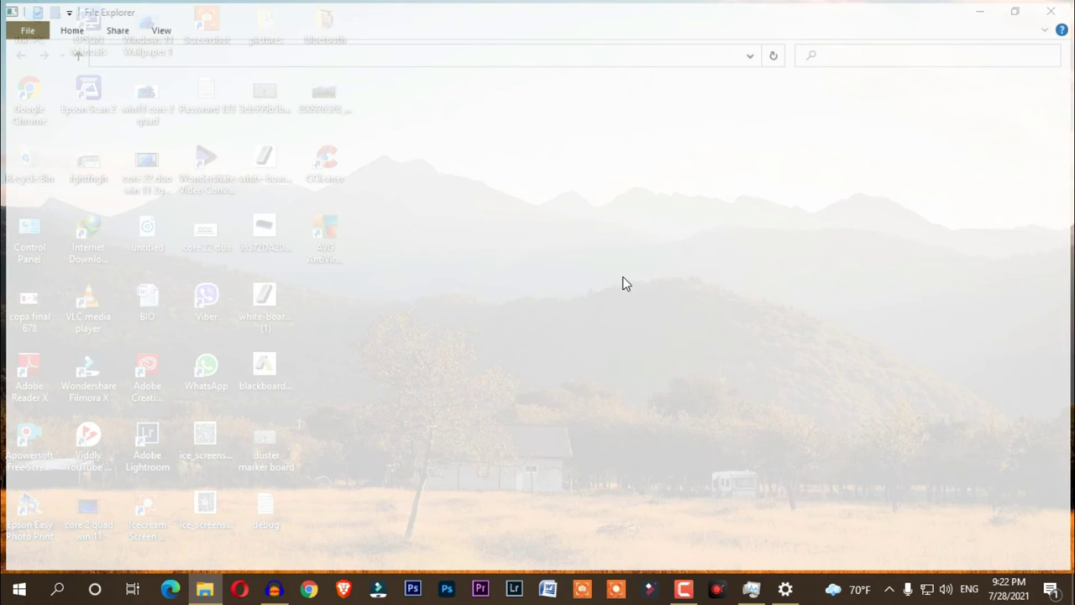
Delete all items in the Prefetch folder, skip the file that is in use and close the folder window.
{"action": "left_click", "coordinate": [542, 317]}
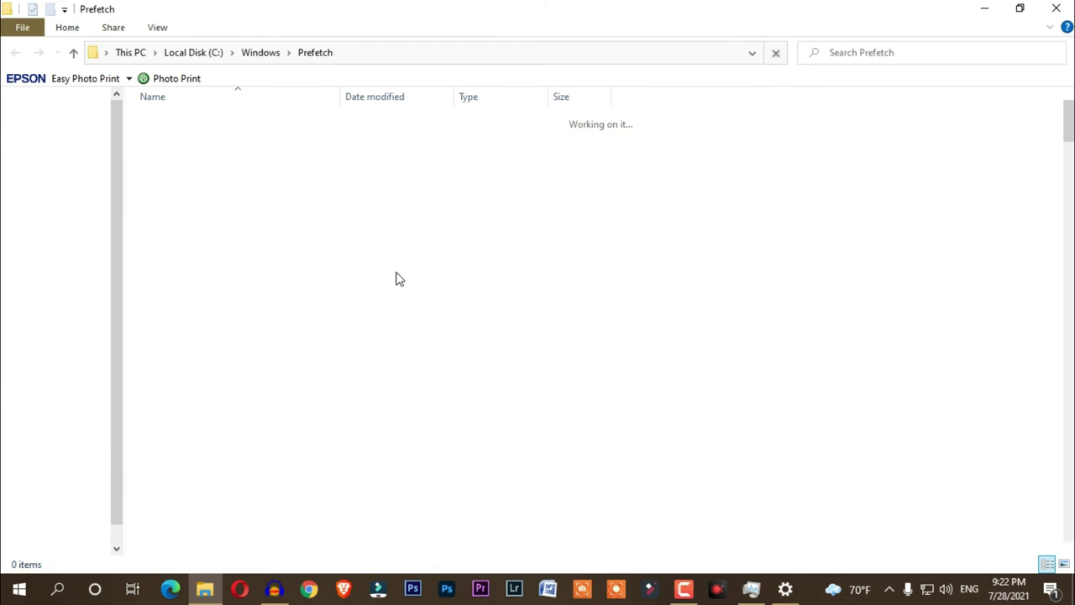
{"action": "scroll", "coordinate": [312, 311], "scroll_direction": "down", "scroll_amount": 2}
{"action": "scroll", "coordinate": [306, 328], "scroll_direction": "up", "scroll_amount": 2}
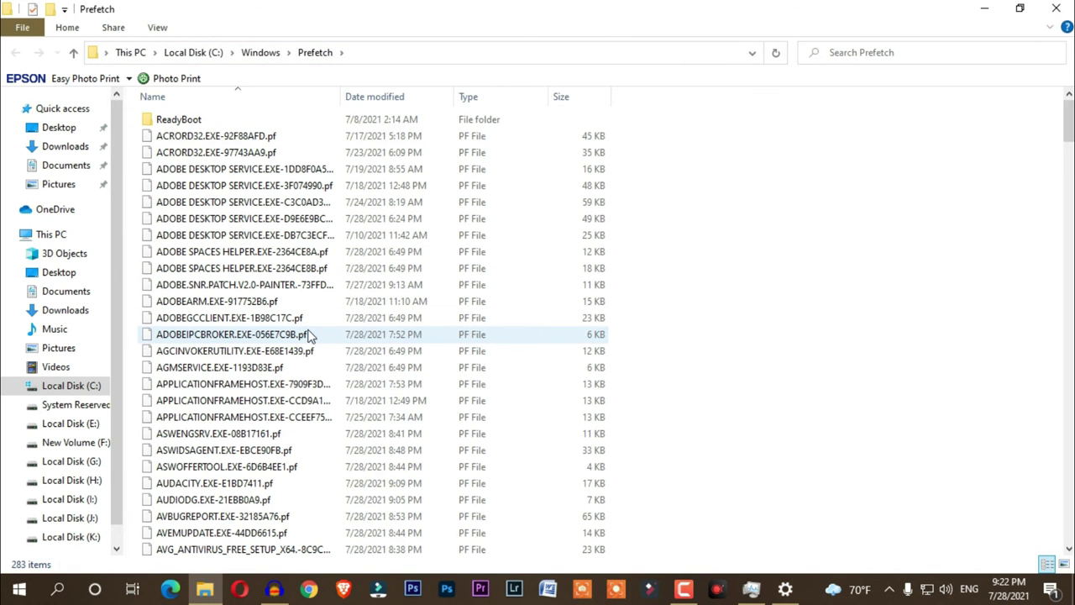
{"action": "key", "text": "ctrl+a"}
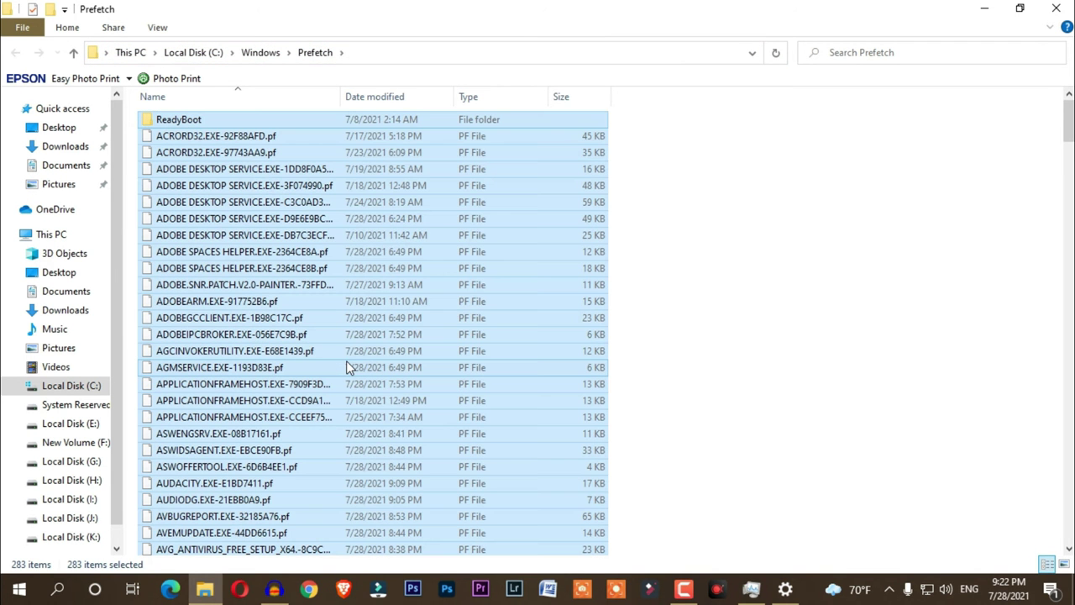
{"action": "key", "text": "Delete"}
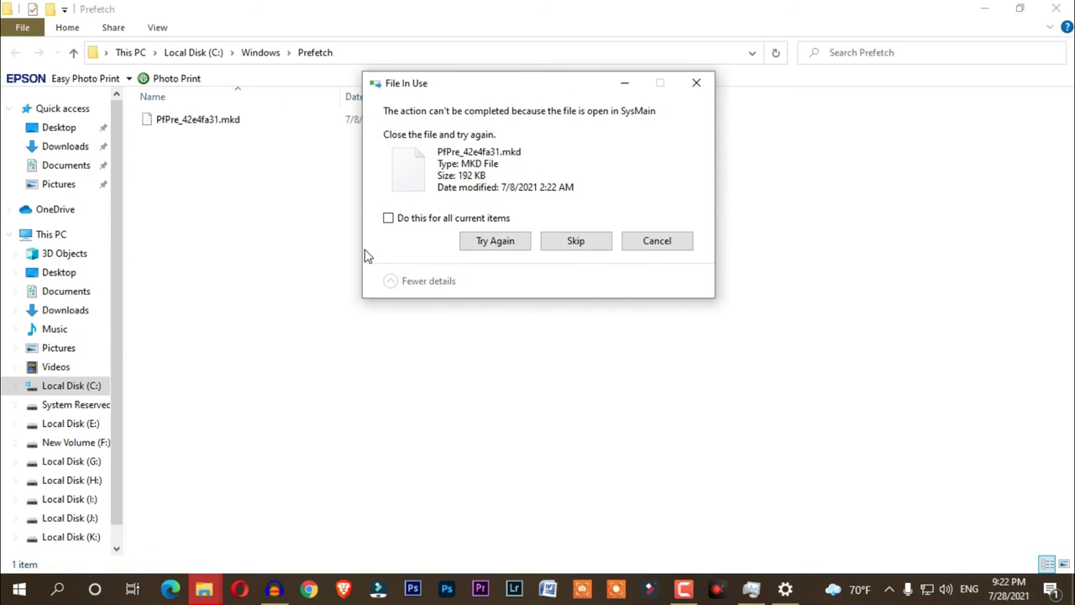
{"action": "left_click", "coordinate": [588, 243]}
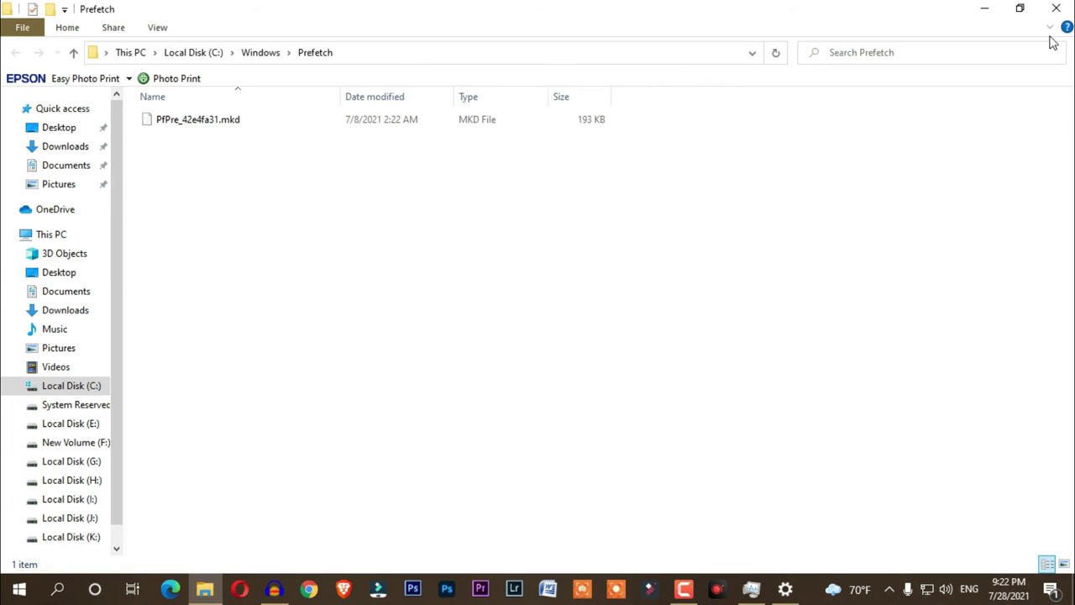
{"action": "left_click", "coordinate": [1060, 7]}
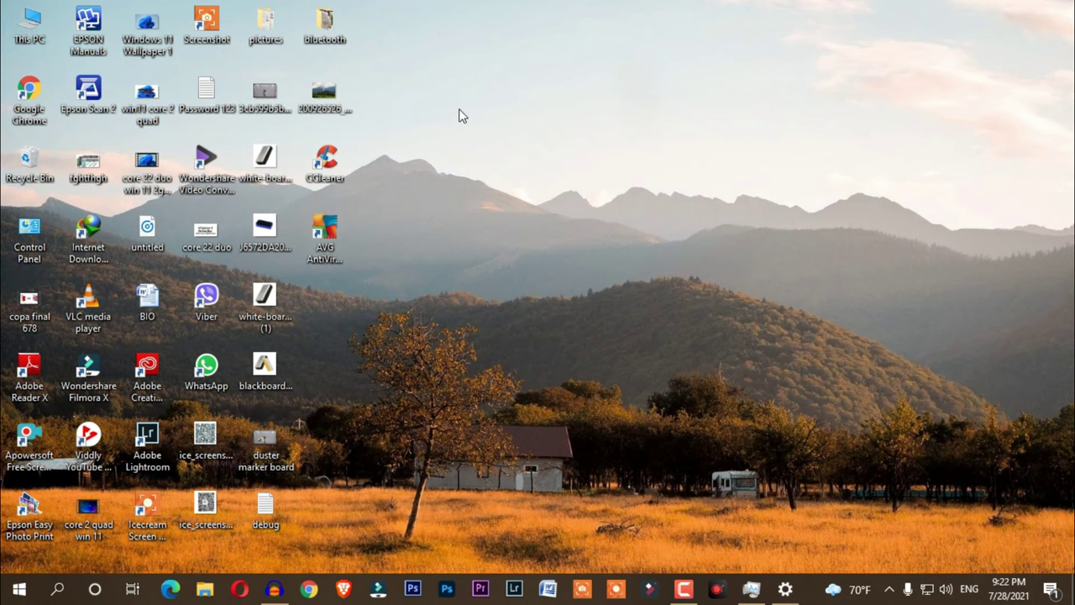
Empty the Recycle Bin permanently, granting administrator permission for all current items.
{"action": "right_click", "coordinate": [32, 160]}
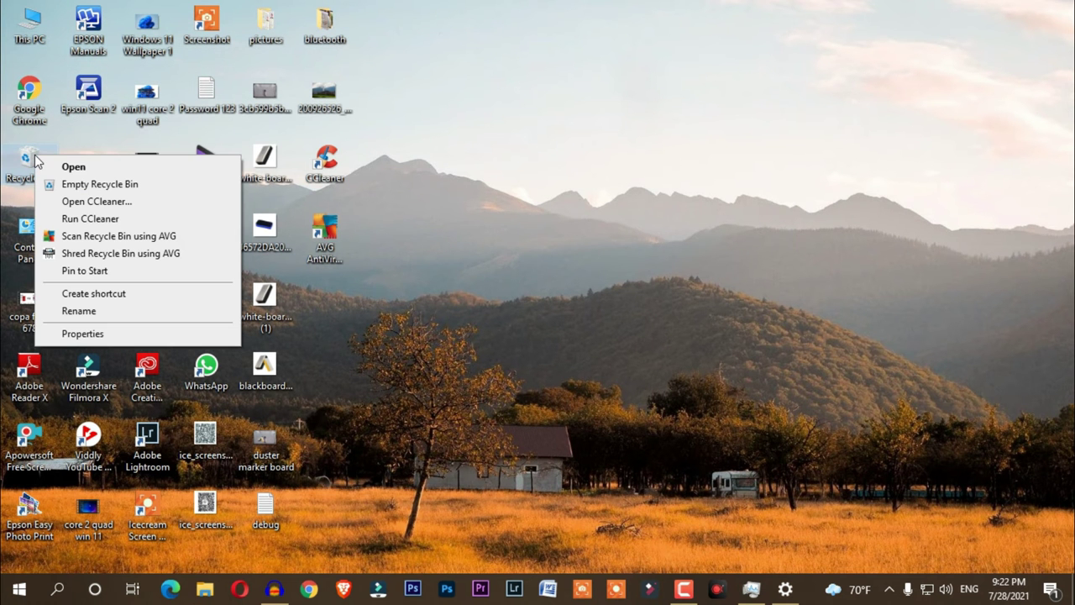
{"action": "left_click", "coordinate": [72, 183]}
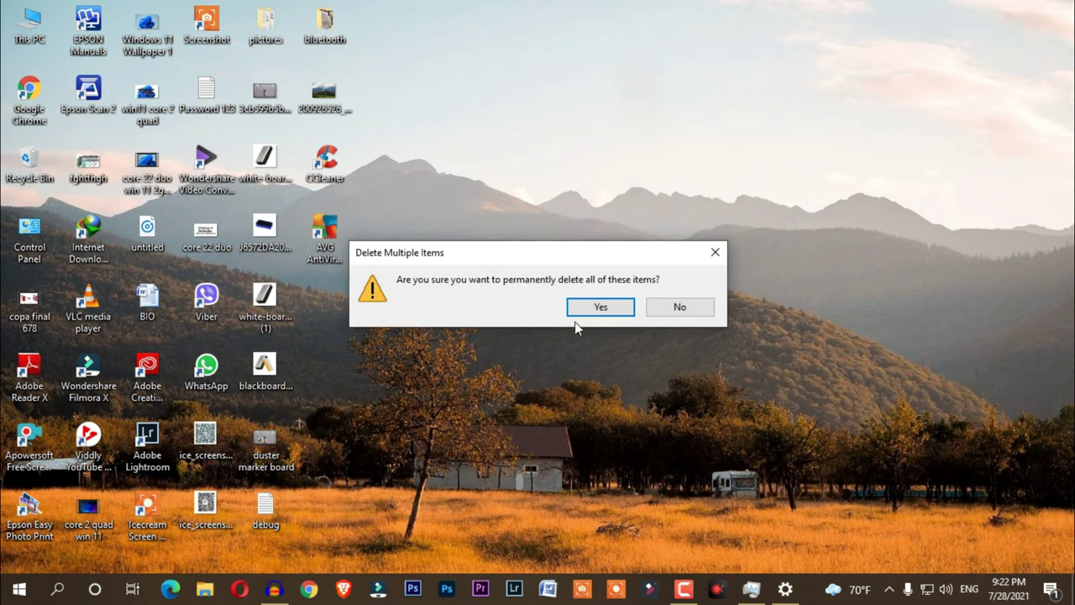
{"action": "left_click", "coordinate": [602, 312]}
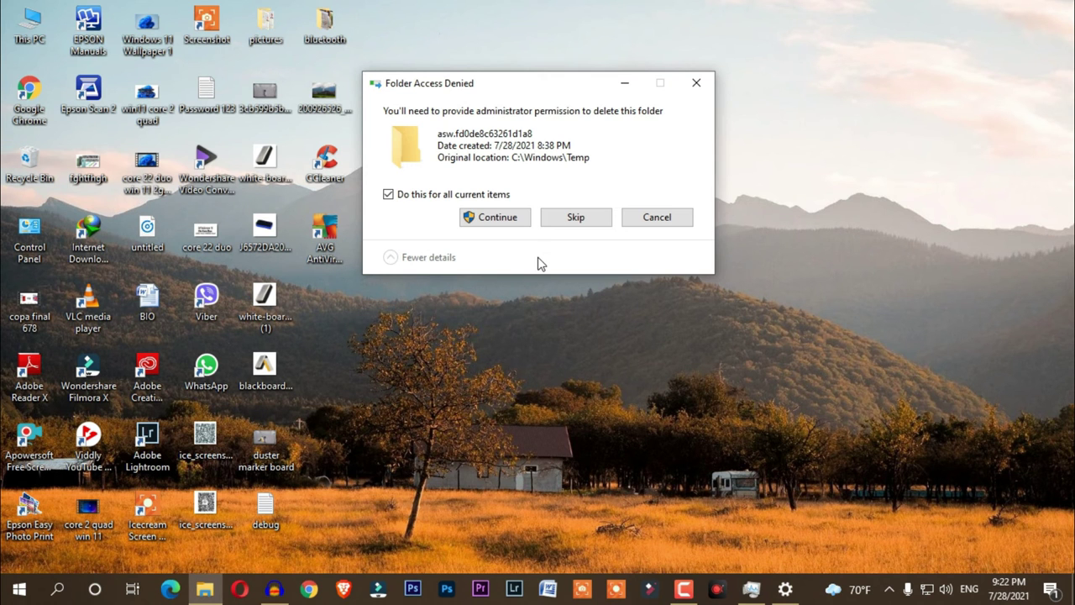
{"action": "left_click", "coordinate": [467, 217]}
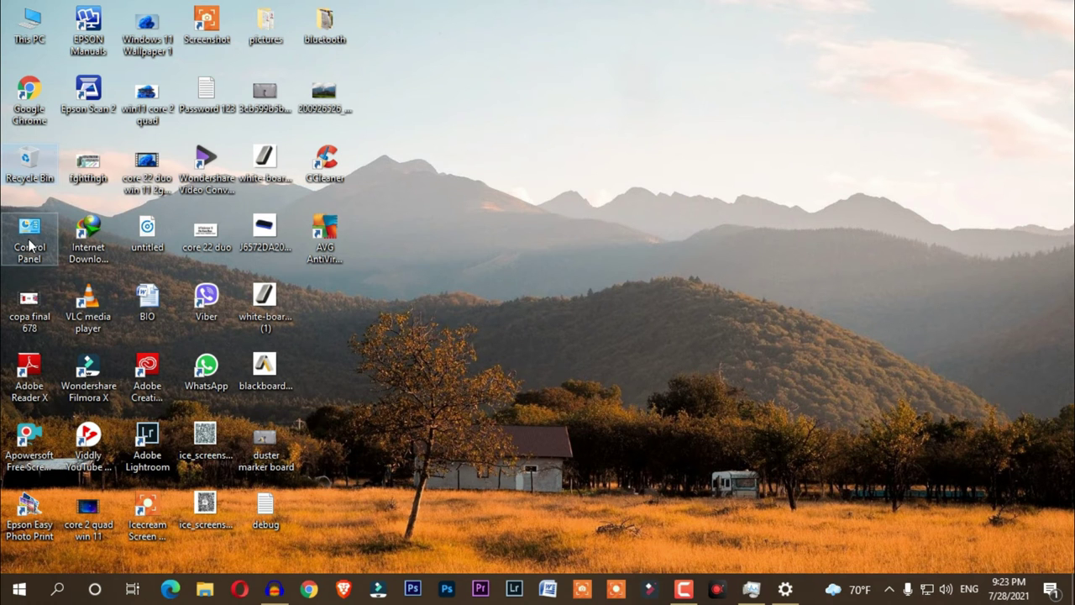
Look through the alphabetical list of installed apps from start to end for programs that could be removed.
{"action": "left_click", "coordinate": [21, 593]}
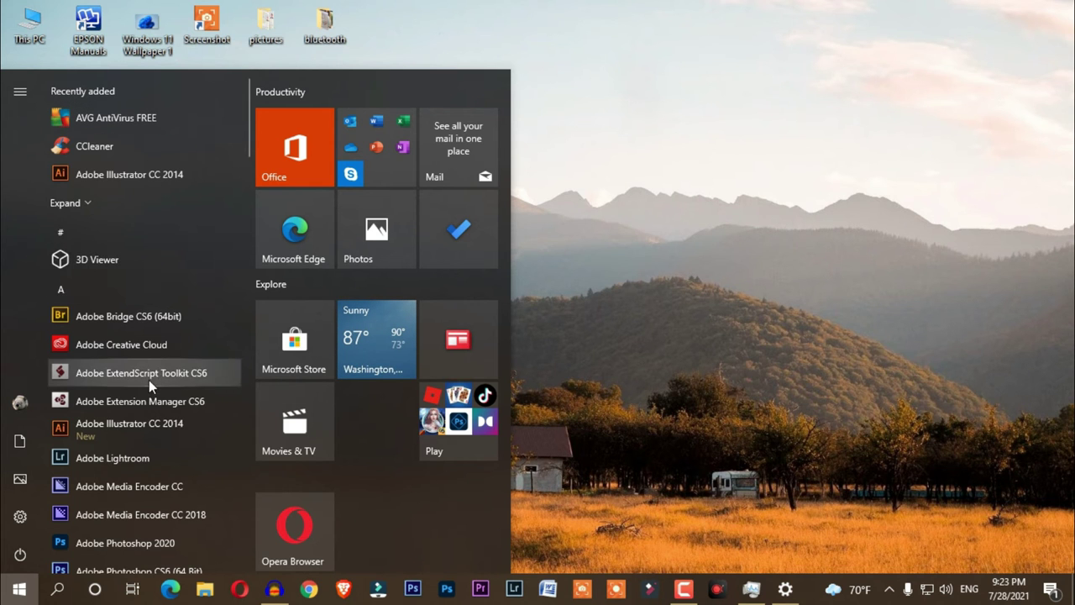
{"action": "scroll", "coordinate": [148, 382], "scroll_direction": "down", "scroll_amount": 6}
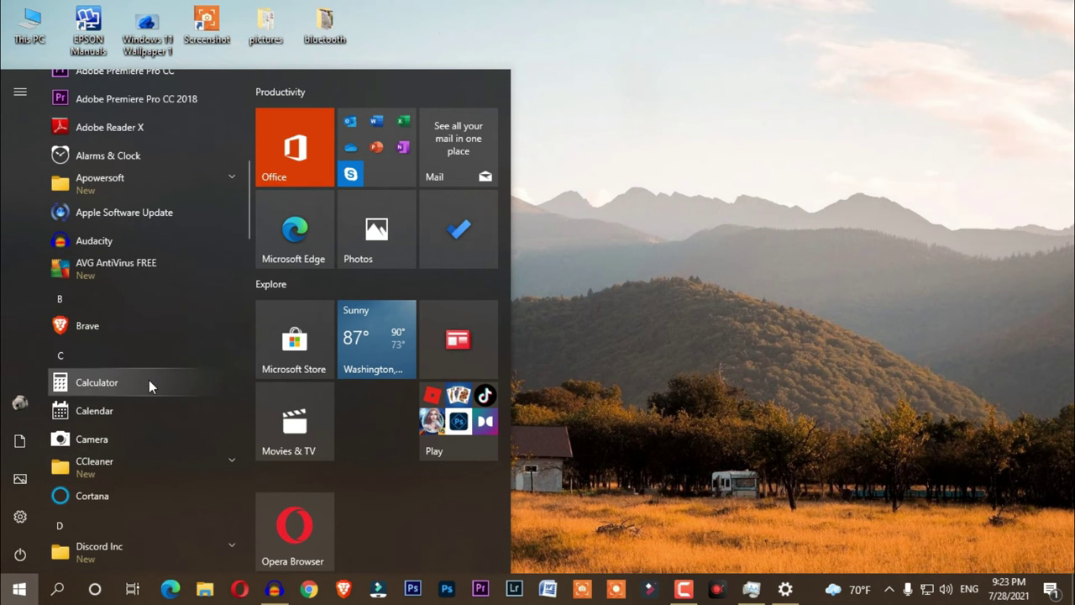
{"action": "scroll", "coordinate": [148, 383], "scroll_direction": "down", "scroll_amount": 15}
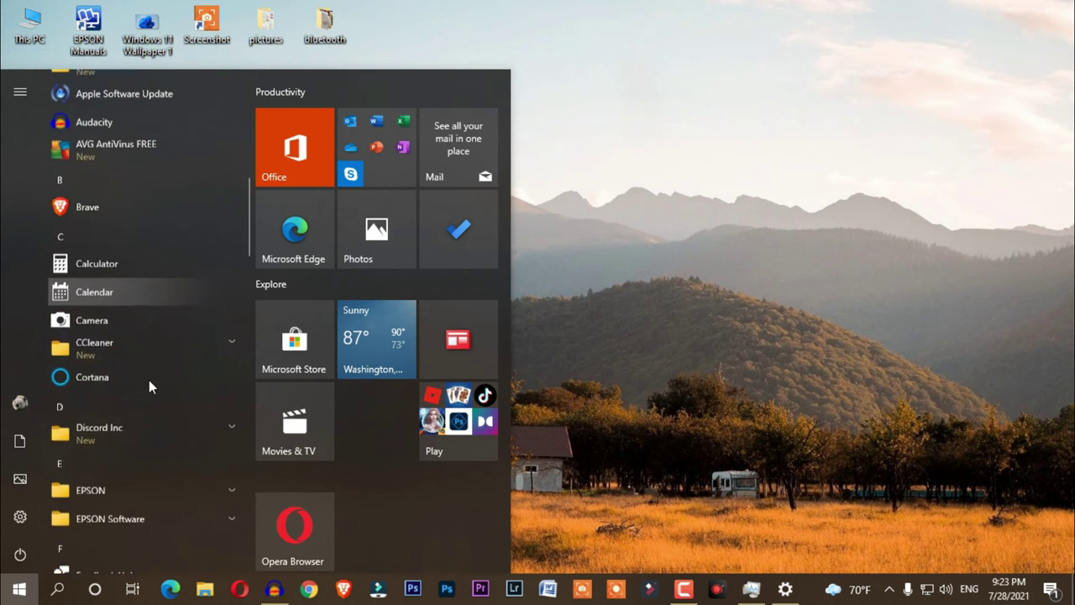
{"action": "scroll", "coordinate": [149, 380], "scroll_direction": "down", "scroll_amount": 12}
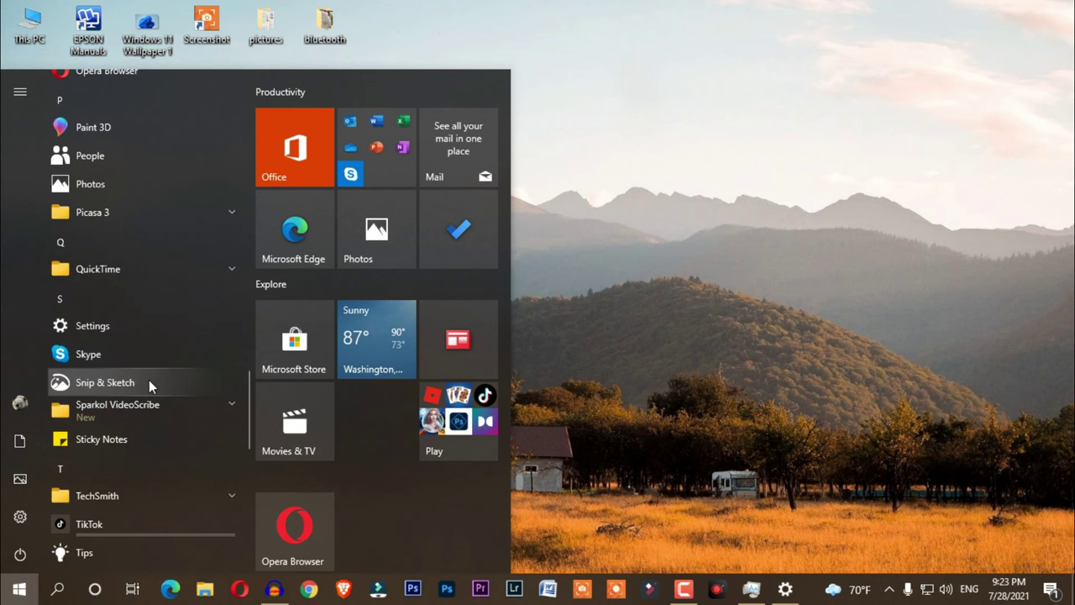
{"action": "scroll", "coordinate": [148, 380], "scroll_direction": "down", "scroll_amount": 3}
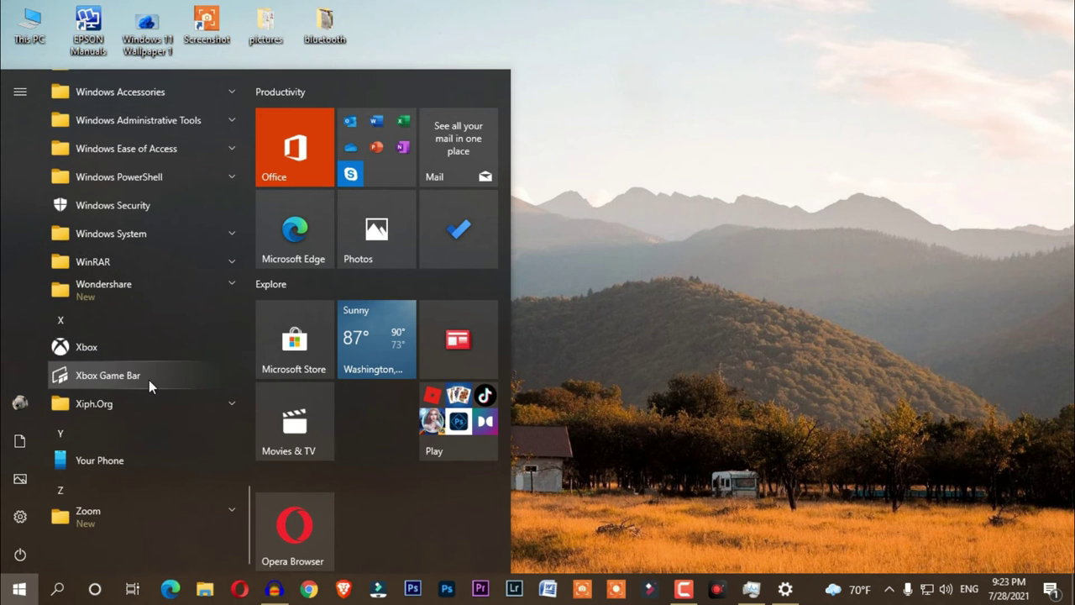
{"action": "scroll", "coordinate": [148, 380], "scroll_direction": "up", "scroll_amount": 14}
{"action": "scroll", "coordinate": [150, 385], "scroll_direction": "up", "scroll_amount": 6}
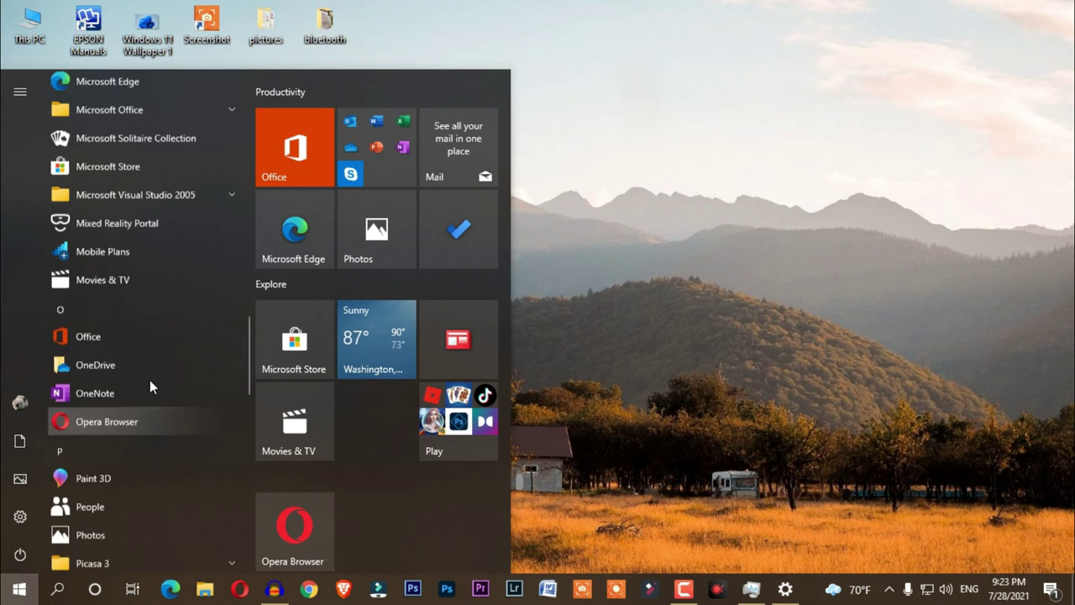
{"action": "scroll", "coordinate": [150, 380], "scroll_direction": "up", "scroll_amount": 7}
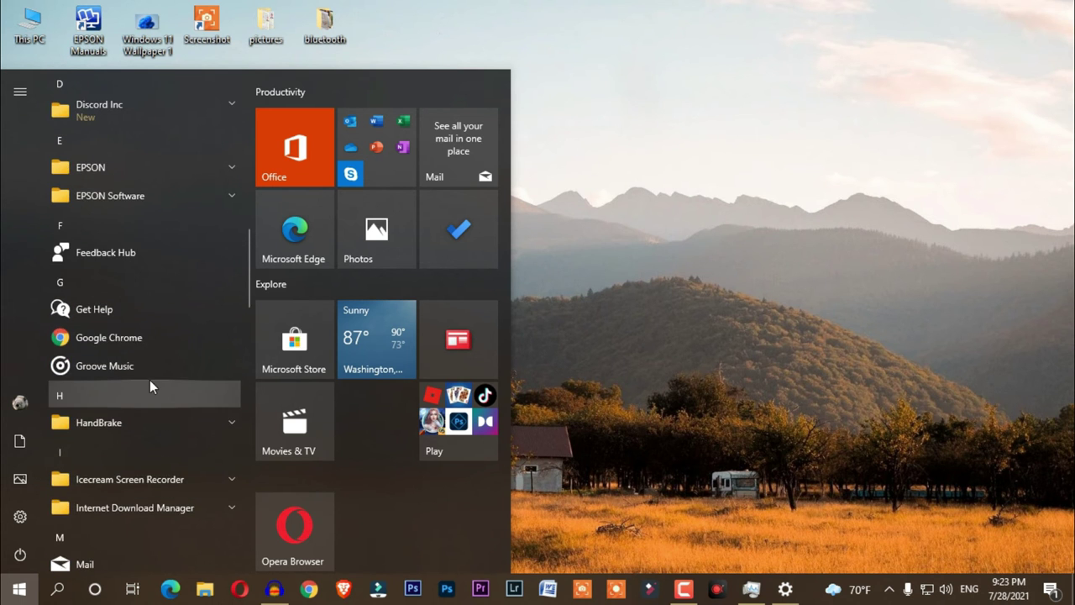
{"action": "scroll", "coordinate": [149, 380], "scroll_direction": "up", "scroll_amount": 1}
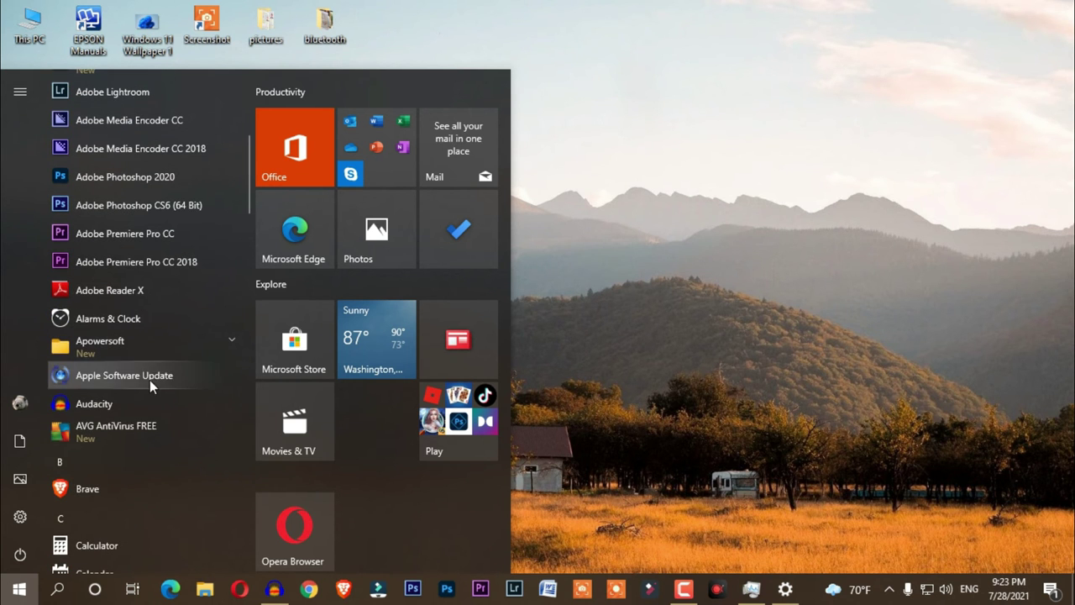
{"action": "right_click", "coordinate": [91, 445]}
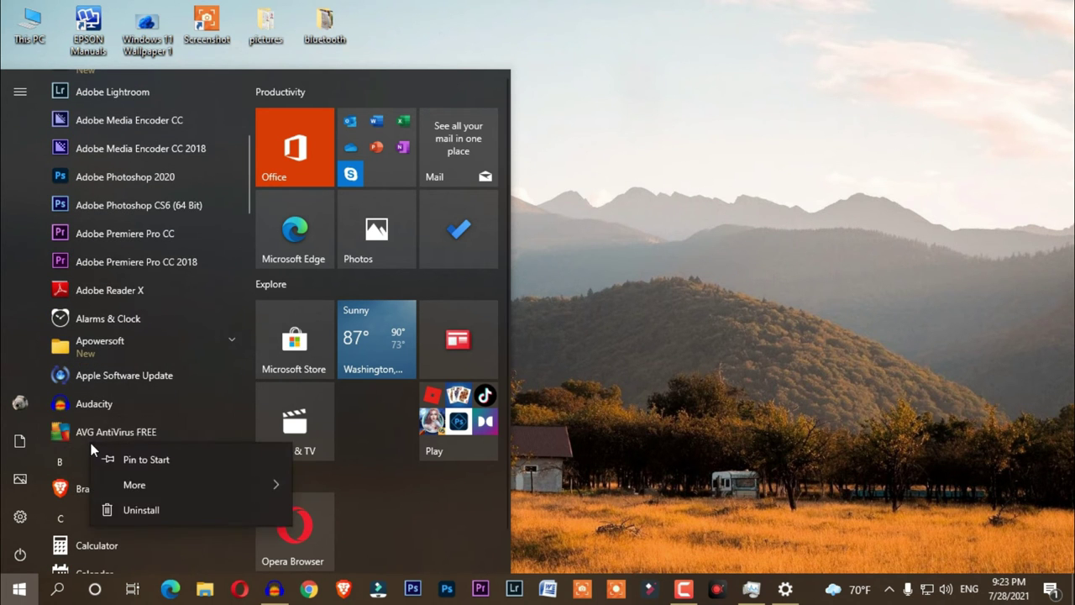
{"action": "left_click", "coordinate": [188, 511]}
{"action": "left_click", "coordinate": [723, 251]}
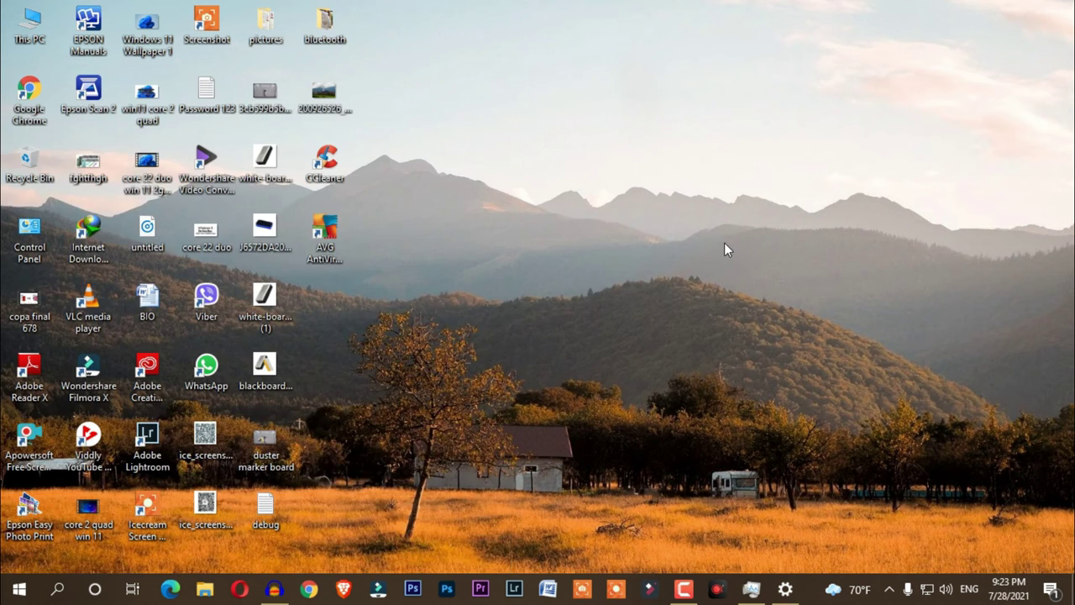
Open Control Panel, view it by Category and open the list for uninstalling programs.
{"action": "double_click", "coordinate": [34, 236]}
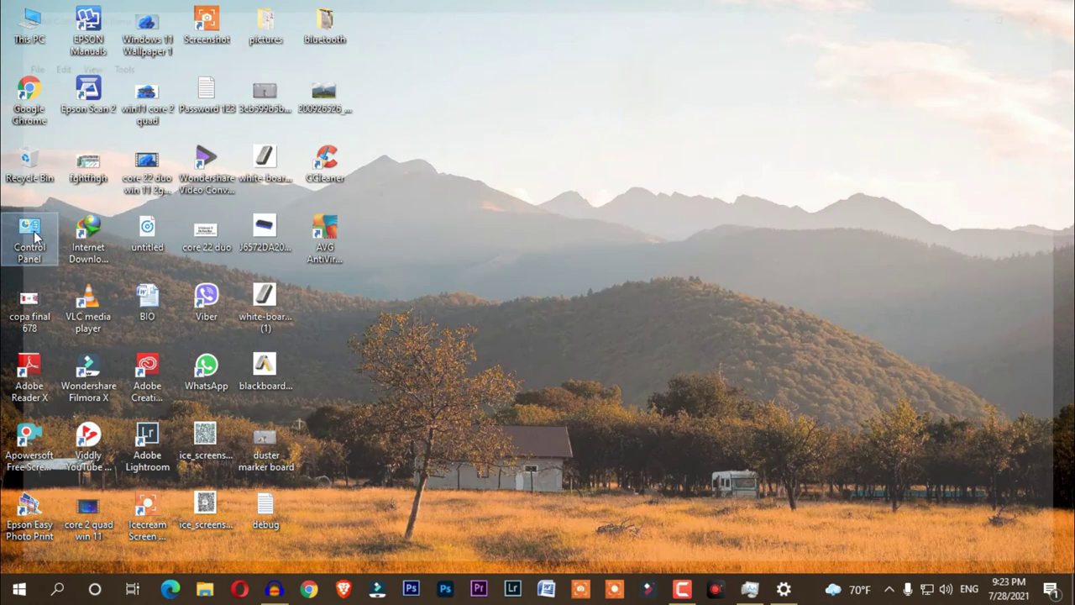
{"action": "left_click", "coordinate": [995, 110]}
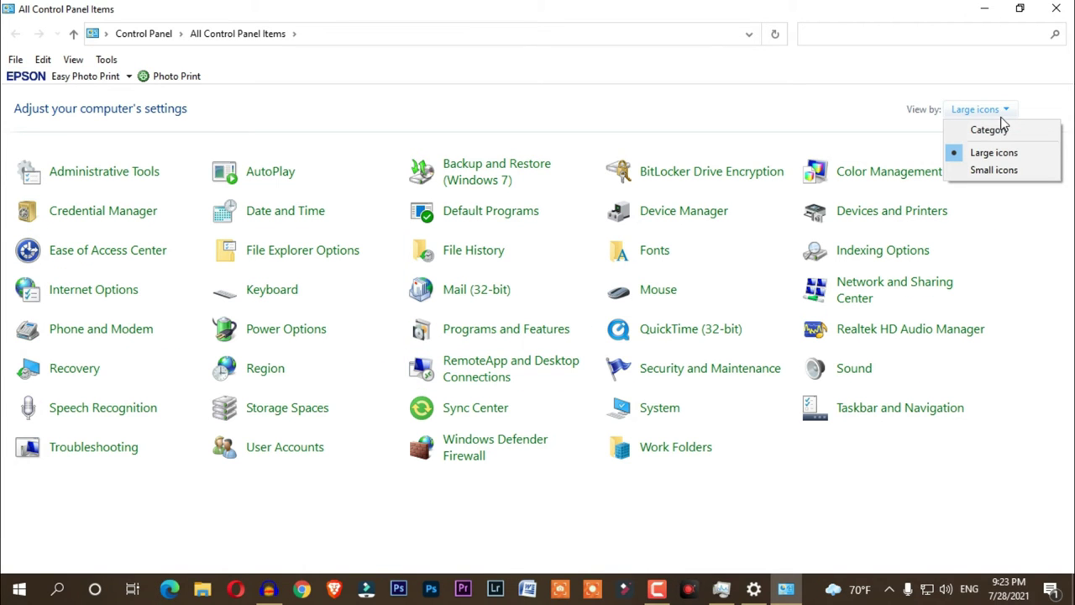
{"action": "left_click", "coordinate": [998, 134]}
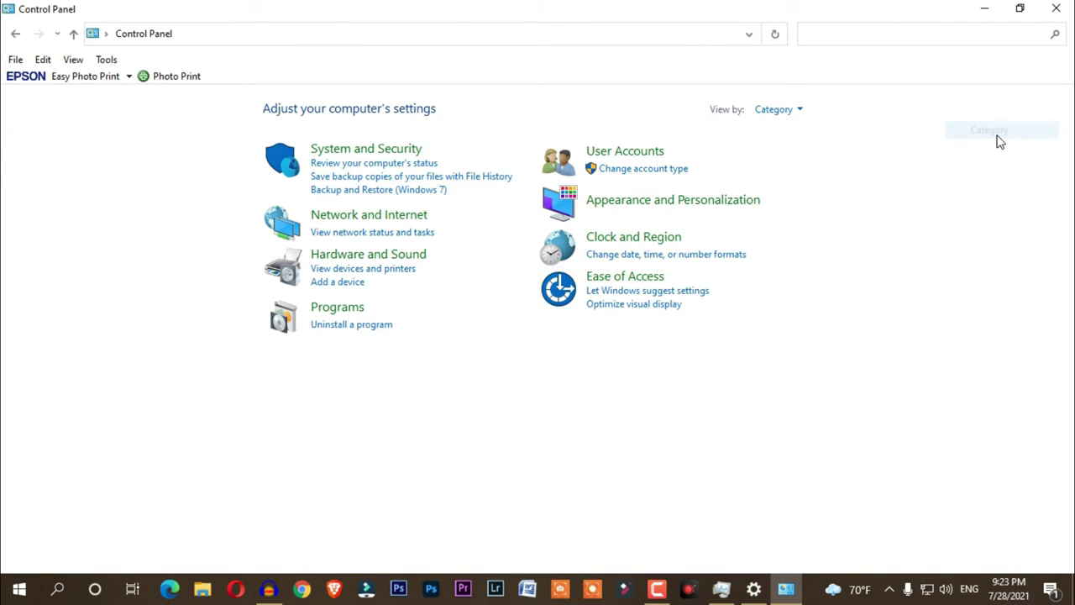
{"action": "left_click", "coordinate": [331, 329]}
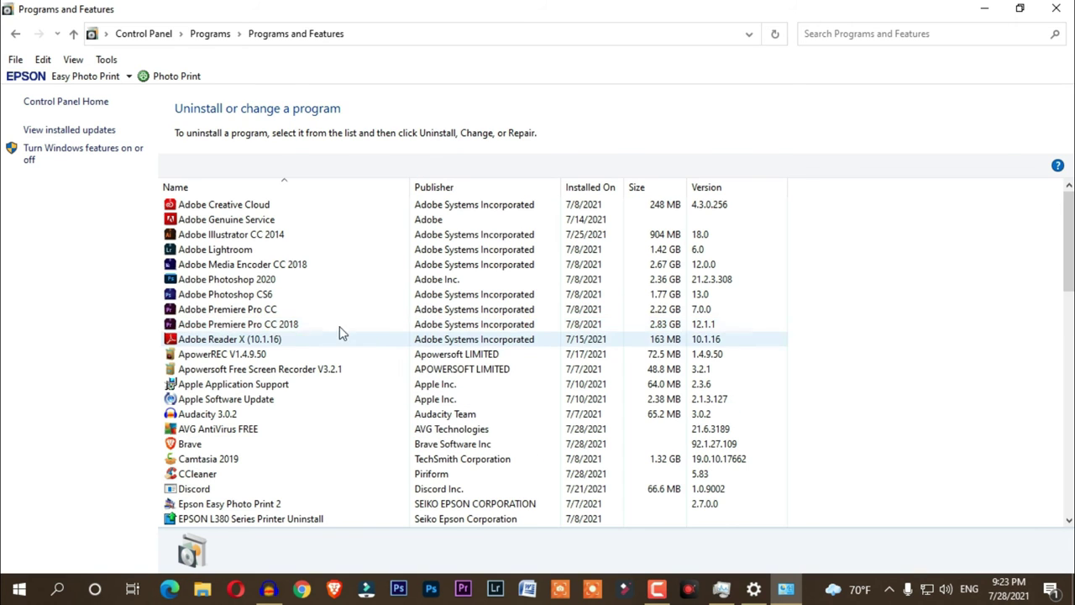
Start uninstalling AVG AntiVirus FREE through its setup and minimize the Programs and Features window.
{"action": "scroll", "coordinate": [339, 326], "scroll_direction": "down", "scroll_amount": 1}
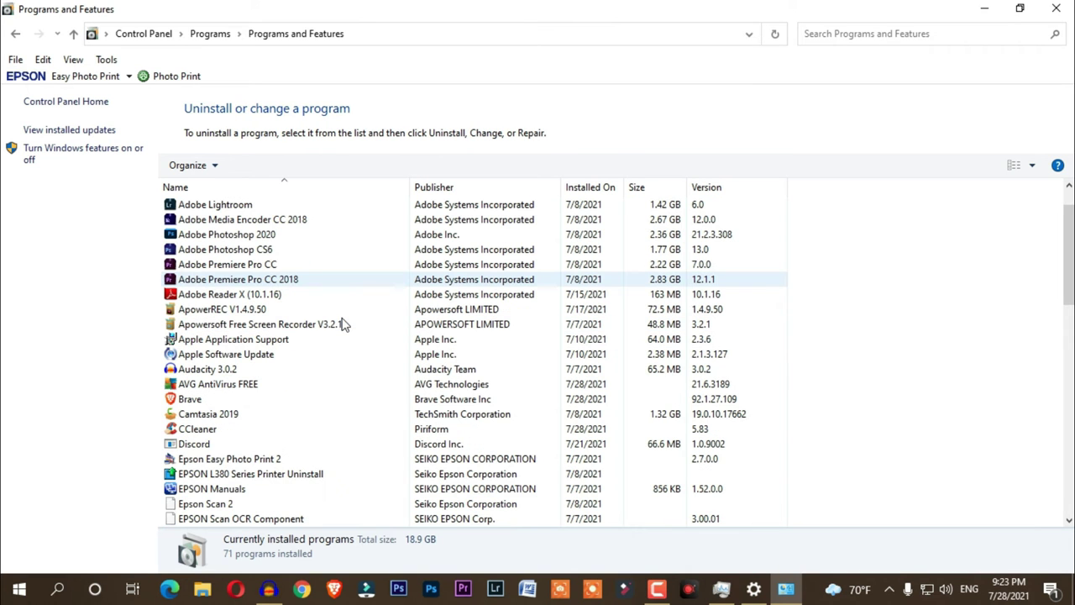
{"action": "right_click", "coordinate": [236, 390]}
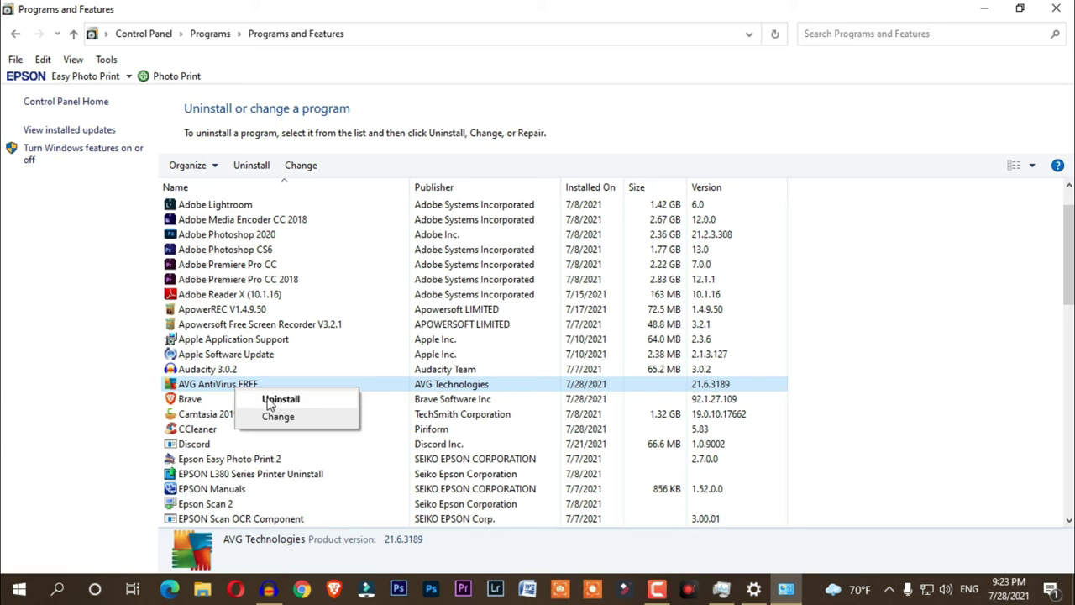
{"action": "left_click", "coordinate": [279, 398]}
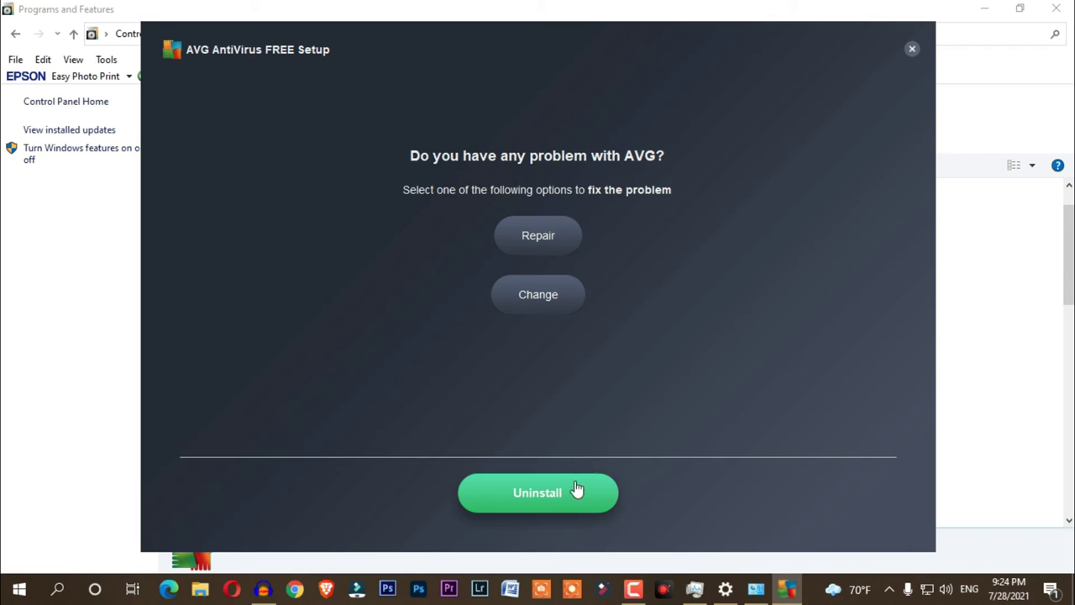
{"action": "left_click", "coordinate": [546, 506]}
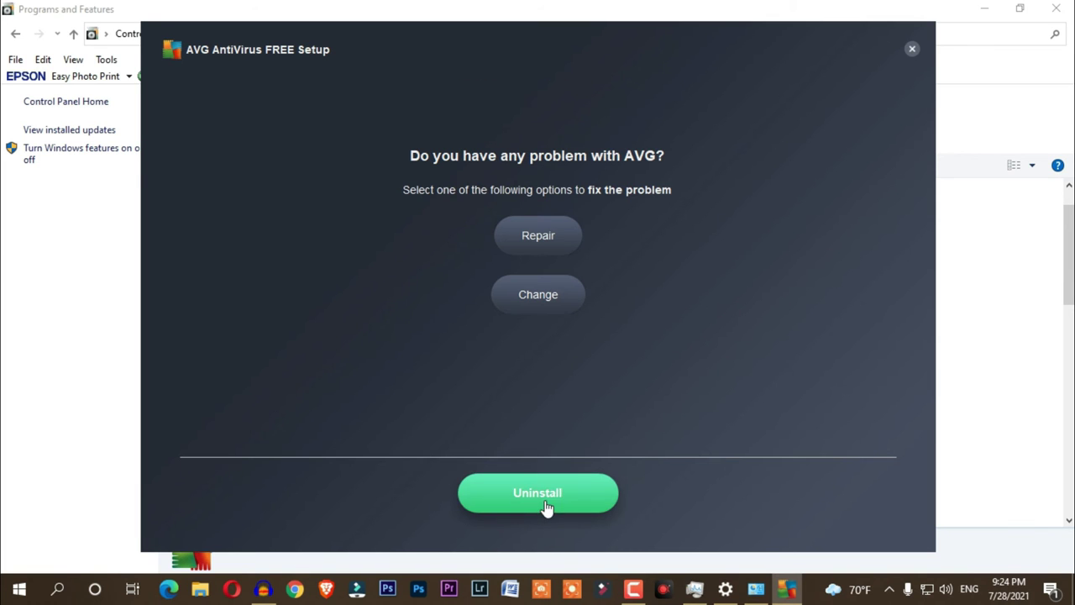
{"action": "left_click", "coordinate": [546, 504]}
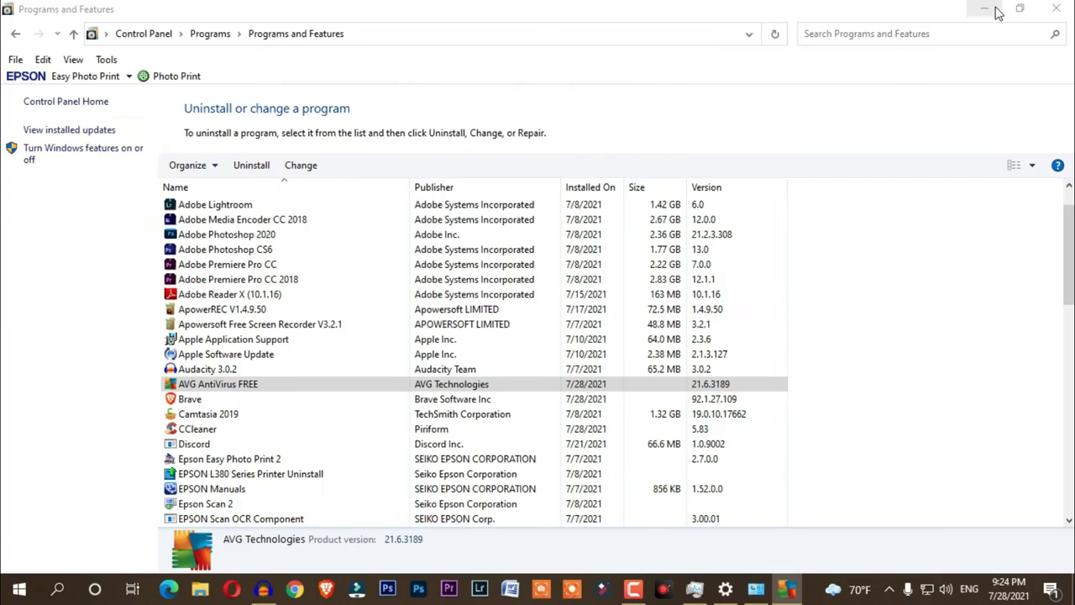
{"action": "left_click", "coordinate": [984, 9]}
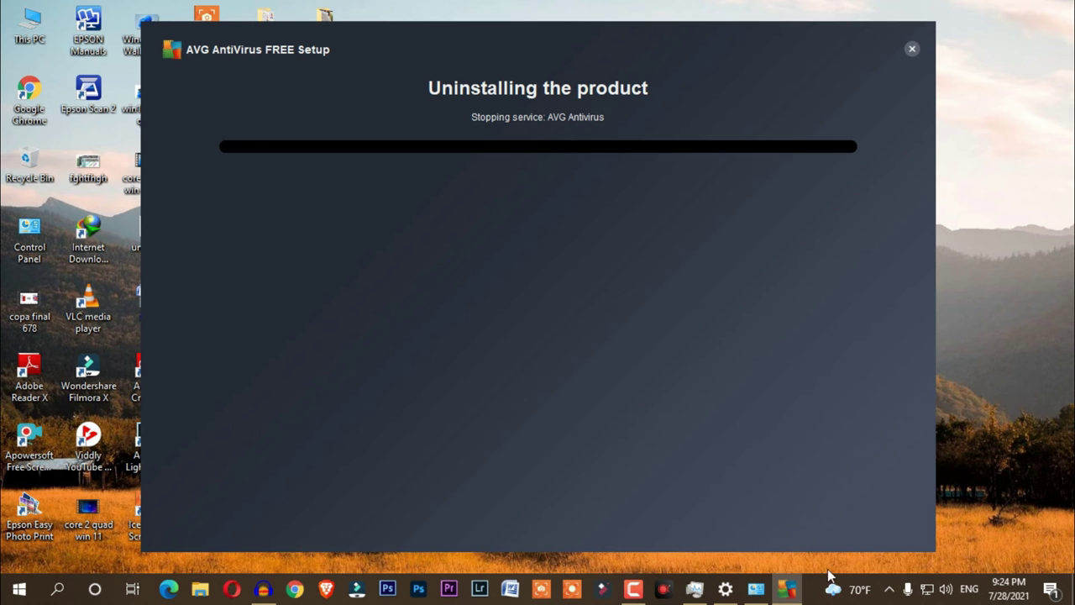
{"action": "right_click", "coordinate": [814, 594]}
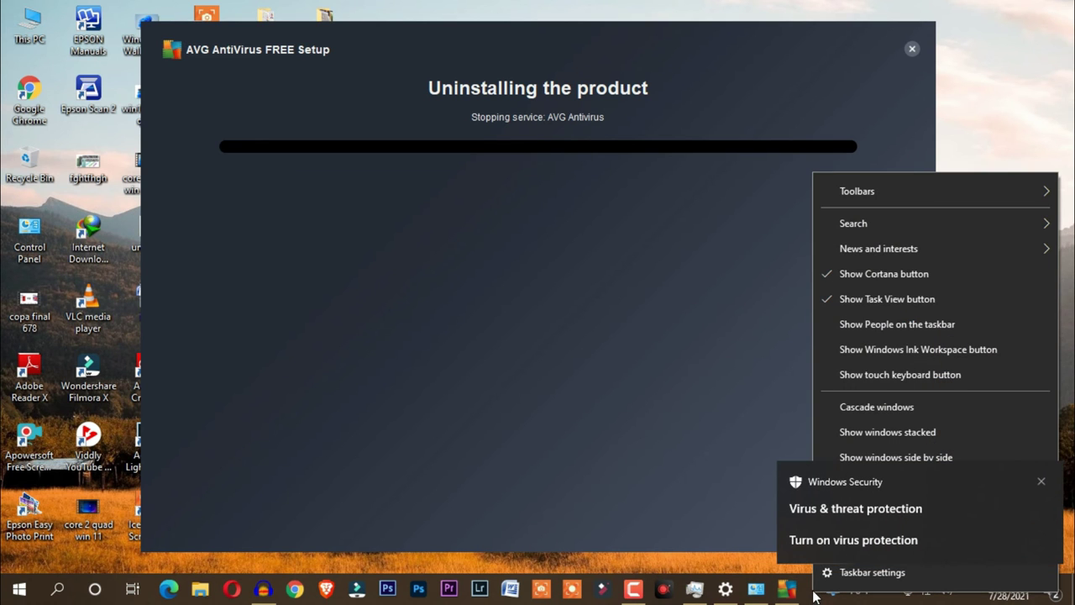
{"action": "mouse_move", "coordinate": [897, 192]}
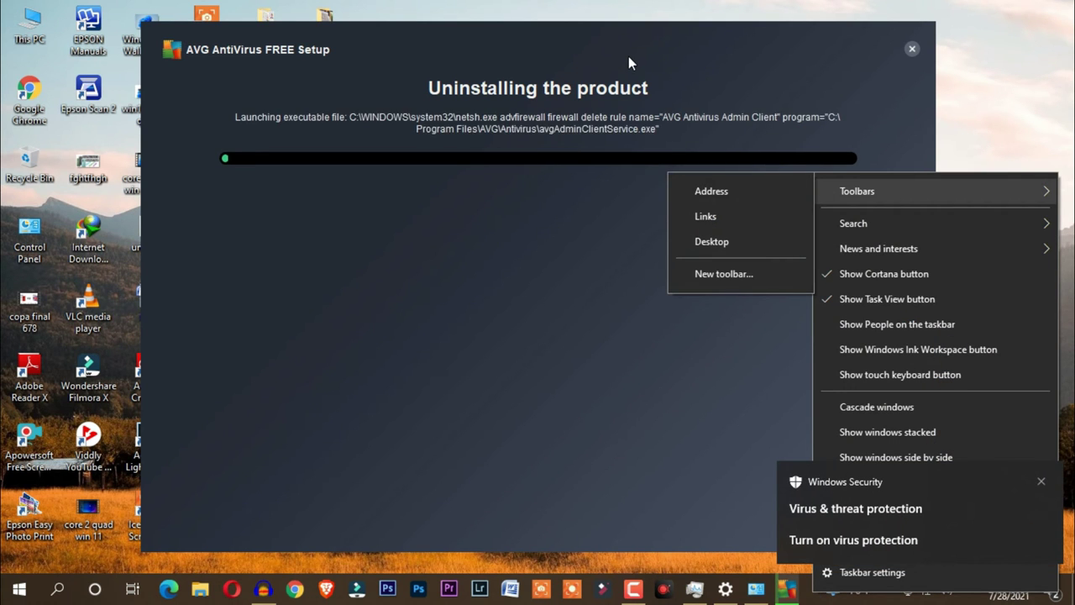
{"action": "left_click", "coordinate": [629, 50]}
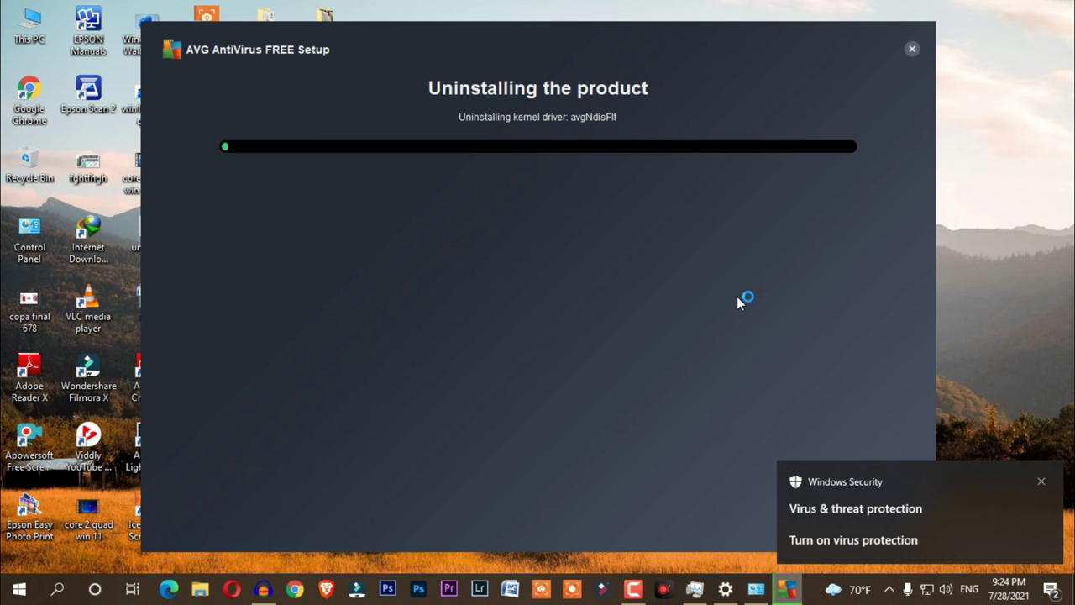
Respond to the Windows Security virus protection notification and postpone the restart in the AVG setup.
{"action": "left_click", "coordinate": [879, 527]}
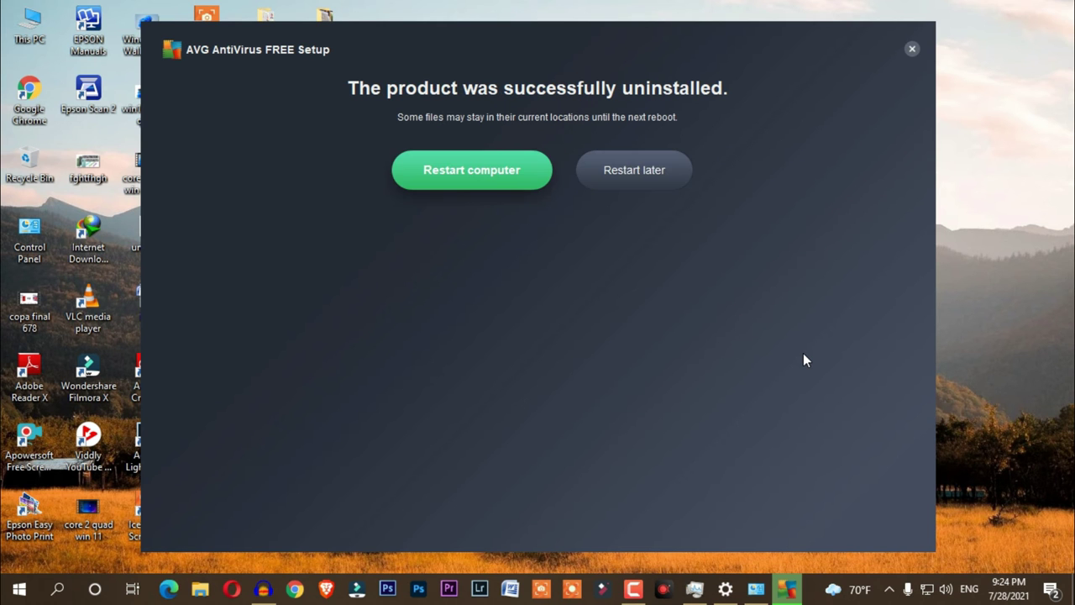
{"action": "left_click", "coordinate": [636, 175]}
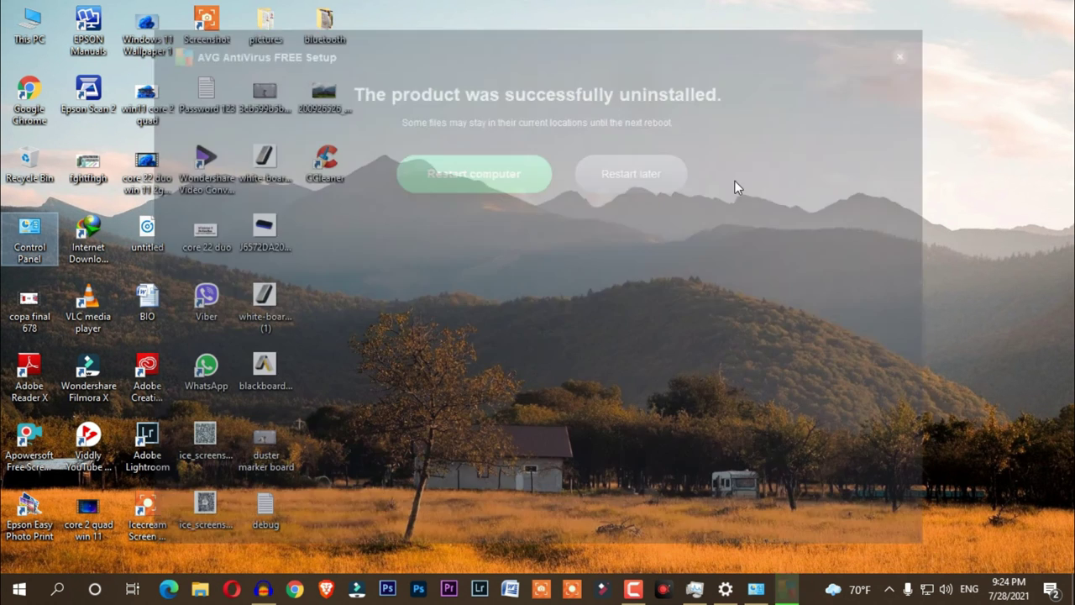
Refresh the desktop and close the Programs and Features and Settings windows.
{"action": "right_click", "coordinate": [597, 185]}
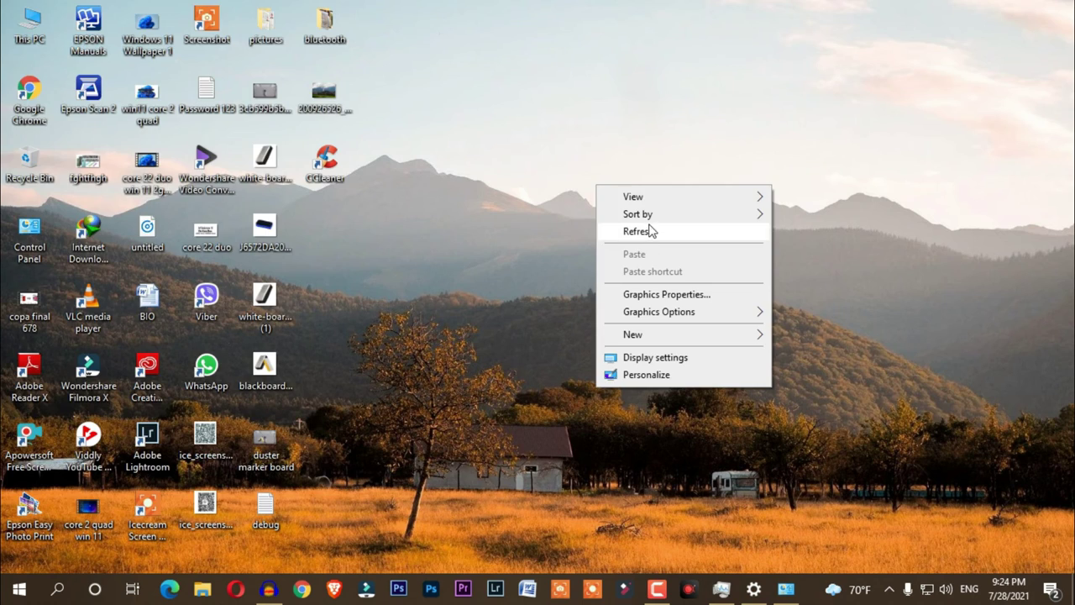
{"action": "left_click", "coordinate": [647, 230]}
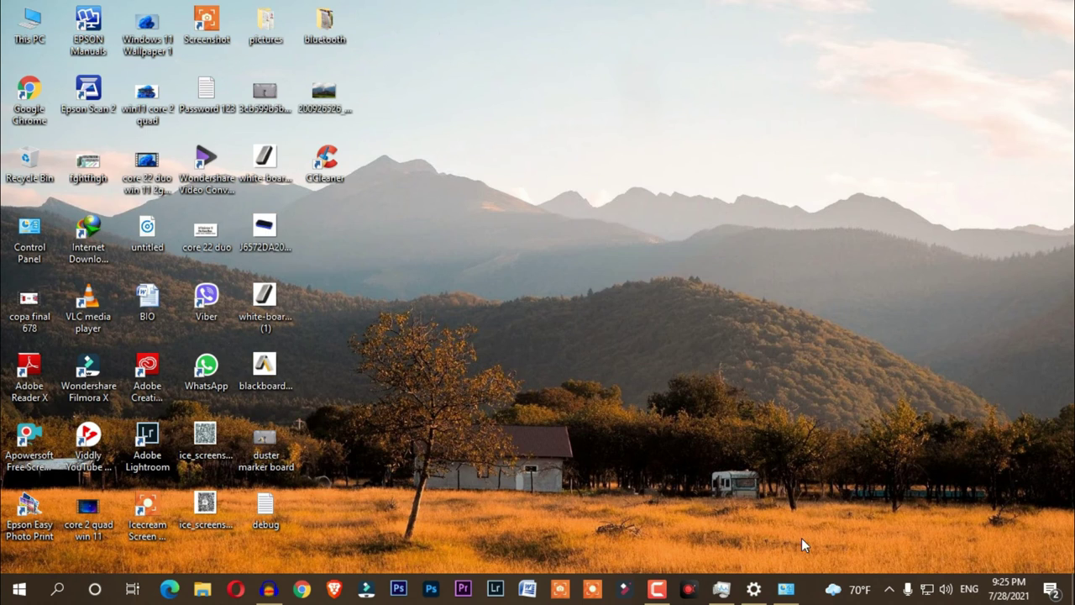
{"action": "left_click", "coordinate": [786, 589]}
{"action": "left_click", "coordinate": [1057, 8]}
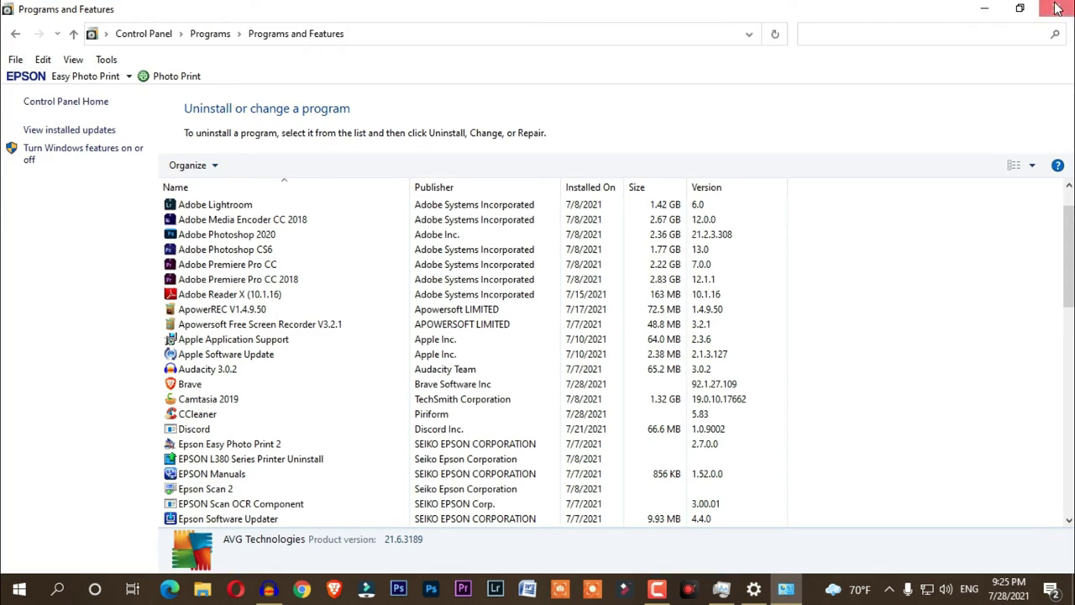
{"action": "left_click", "coordinate": [786, 589]}
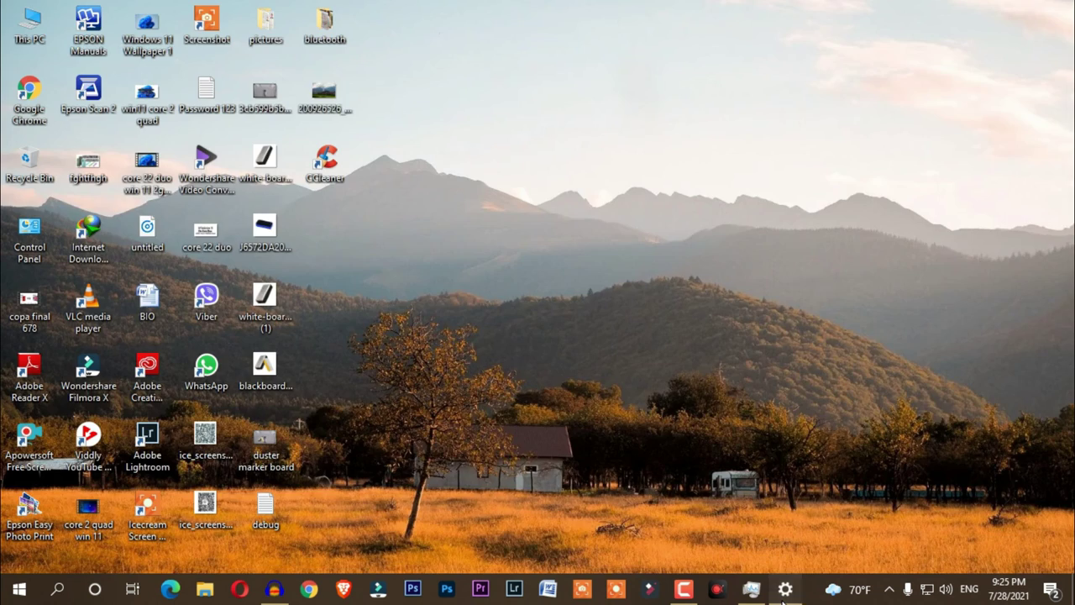
{"action": "left_click", "coordinate": [1058, 12]}
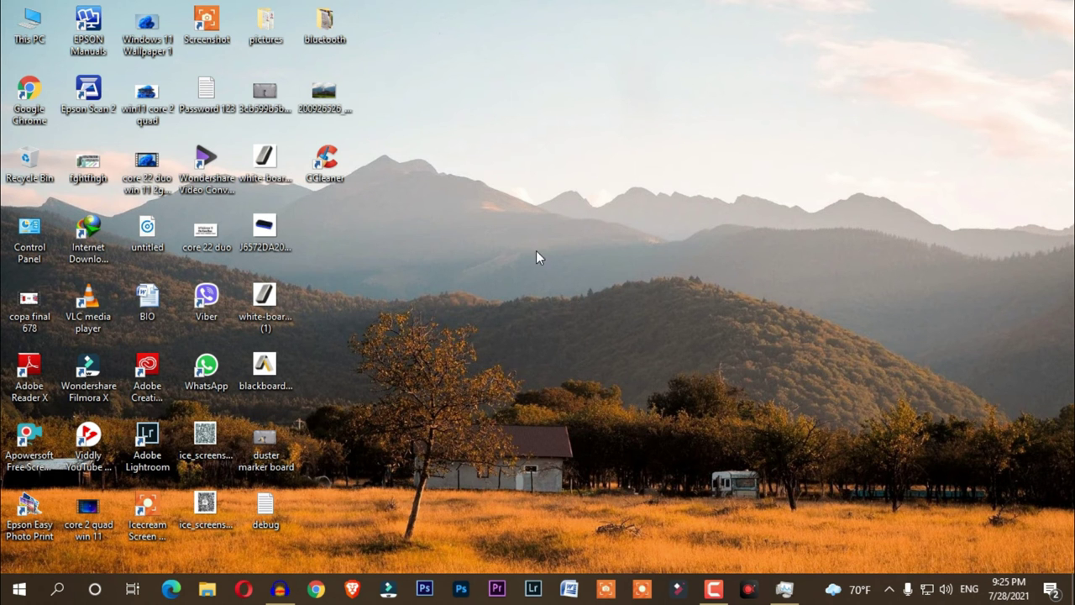
Open the properties of Local Disk (C:) from This PC and start Disk Cleanup with system files included.
{"action": "double_click", "coordinate": [30, 27]}
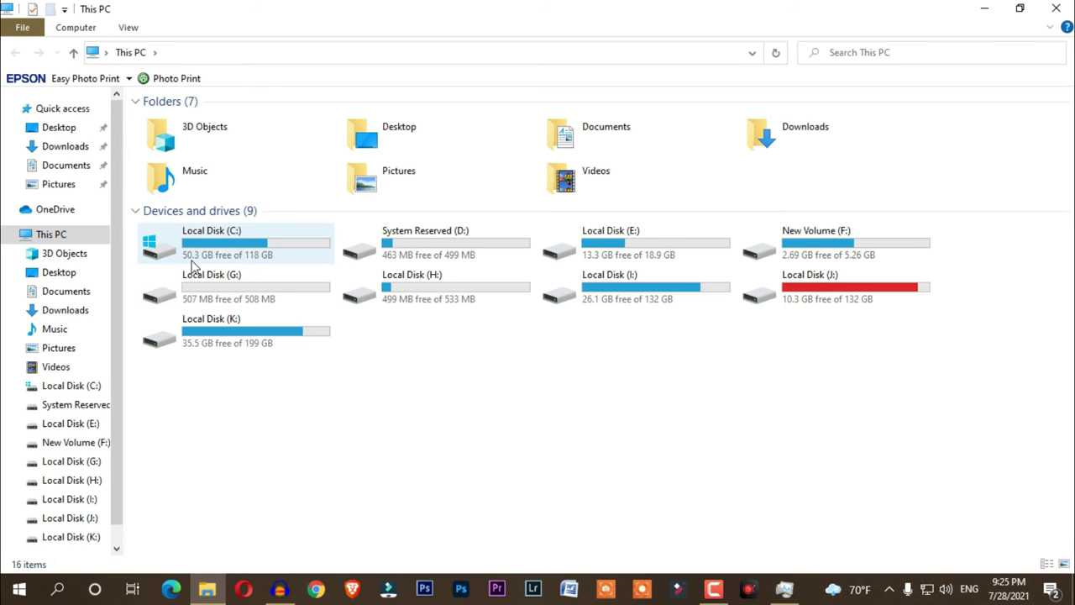
{"action": "left_click", "coordinate": [243, 260]}
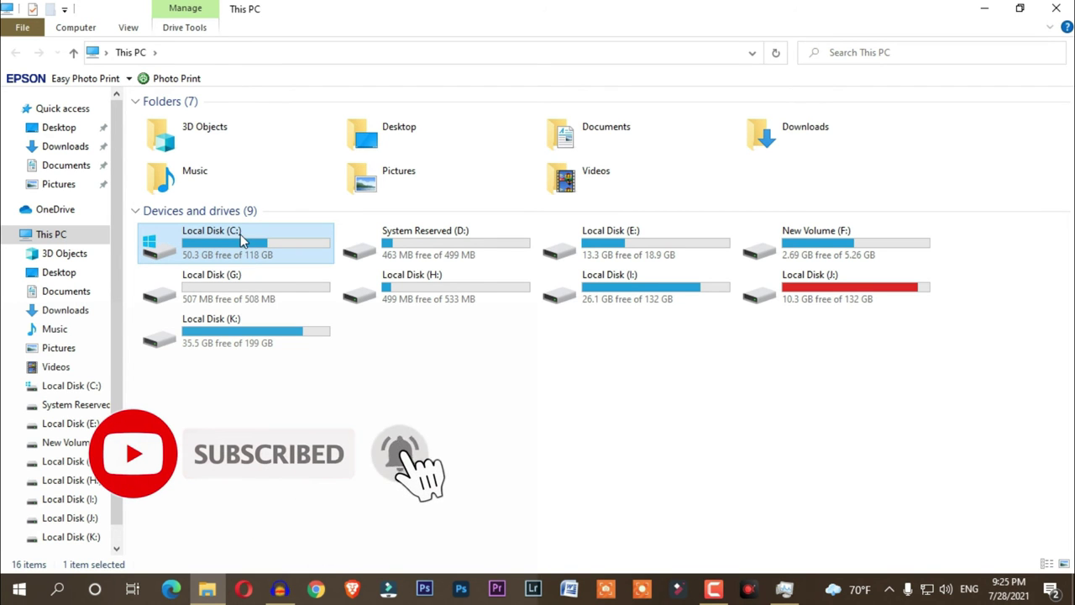
{"action": "right_click", "coordinate": [241, 235]}
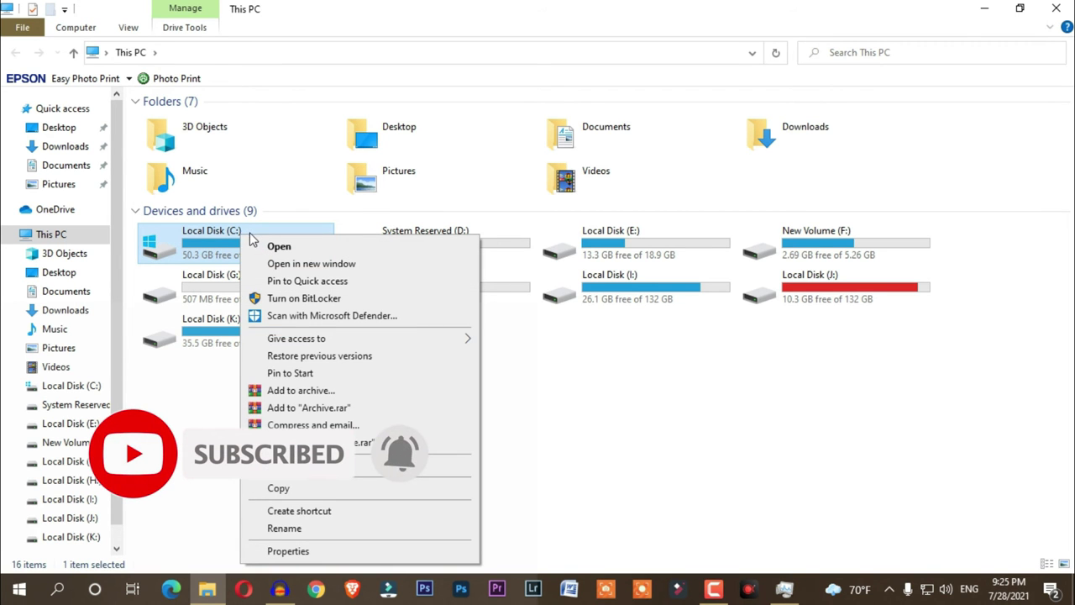
{"action": "left_click", "coordinate": [266, 189]}
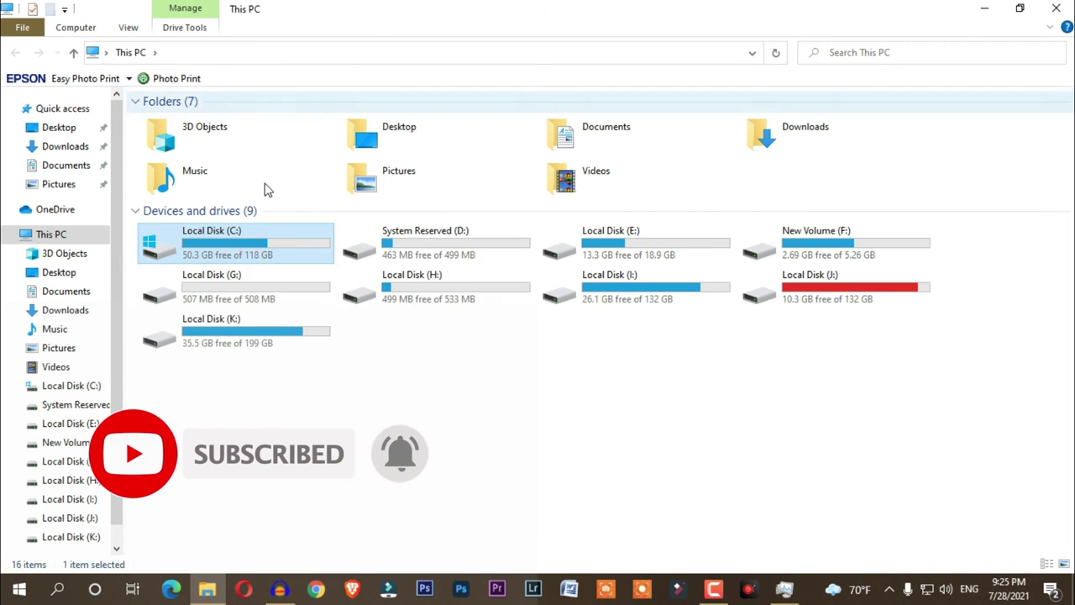
{"action": "right_click", "coordinate": [226, 231]}
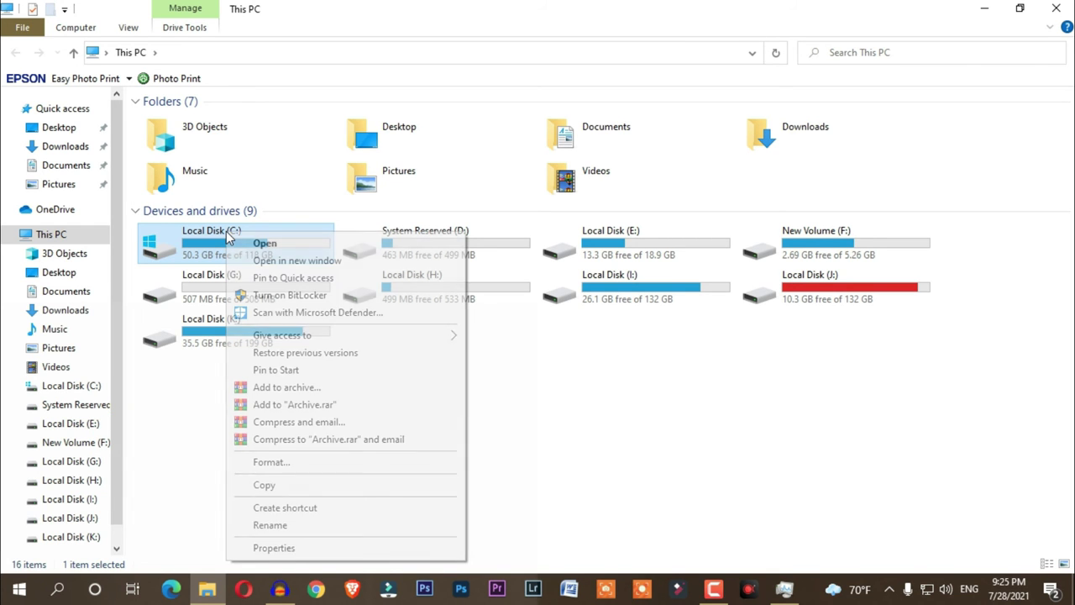
{"action": "left_click", "coordinate": [284, 551]}
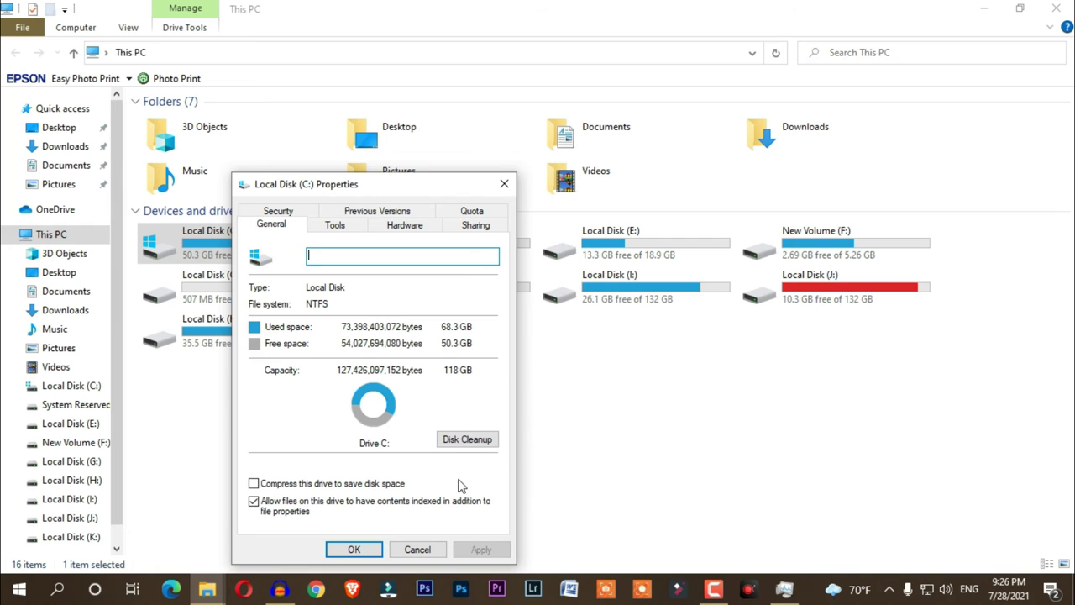
{"action": "left_click", "coordinate": [465, 440]}
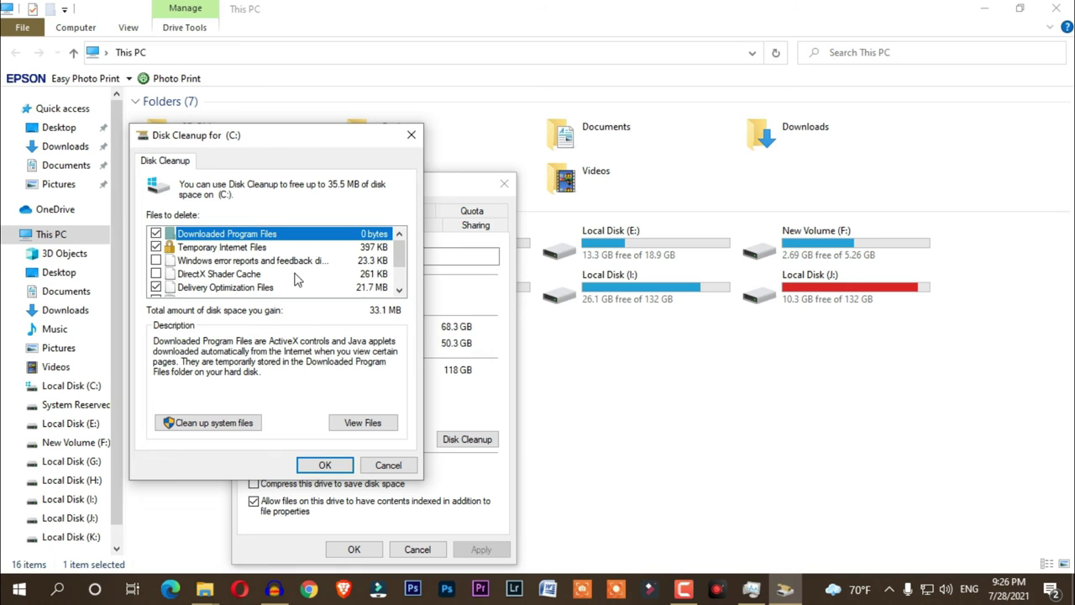
{"action": "left_click", "coordinate": [236, 424]}
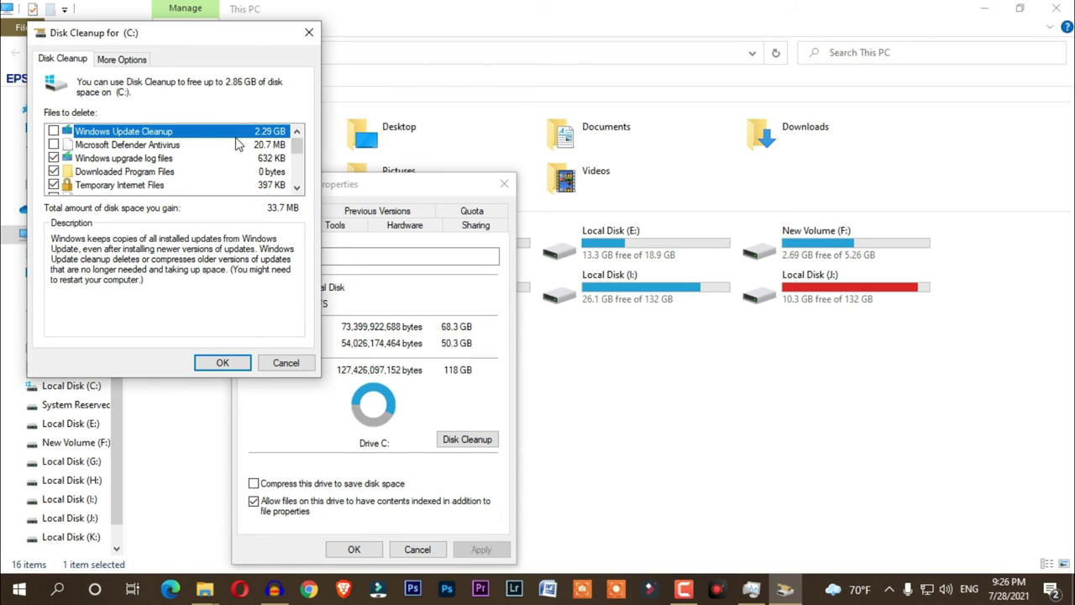
Add Windows Update Cleanup to the files to delete and run the cleanup of drive C:, confirming the permanent deletion.
{"action": "left_click", "coordinate": [54, 131]}
{"action": "left_click_drag", "start_coordinate": [299, 153], "coordinate": [286, 178]}
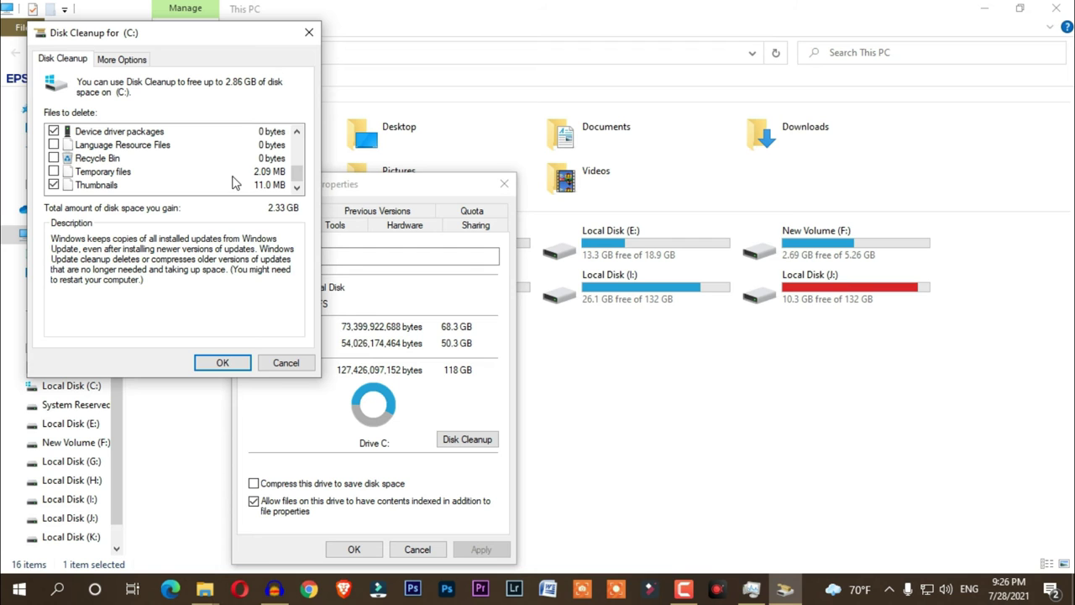
{"action": "left_click", "coordinate": [222, 362]}
{"action": "left_click", "coordinate": [562, 304]}
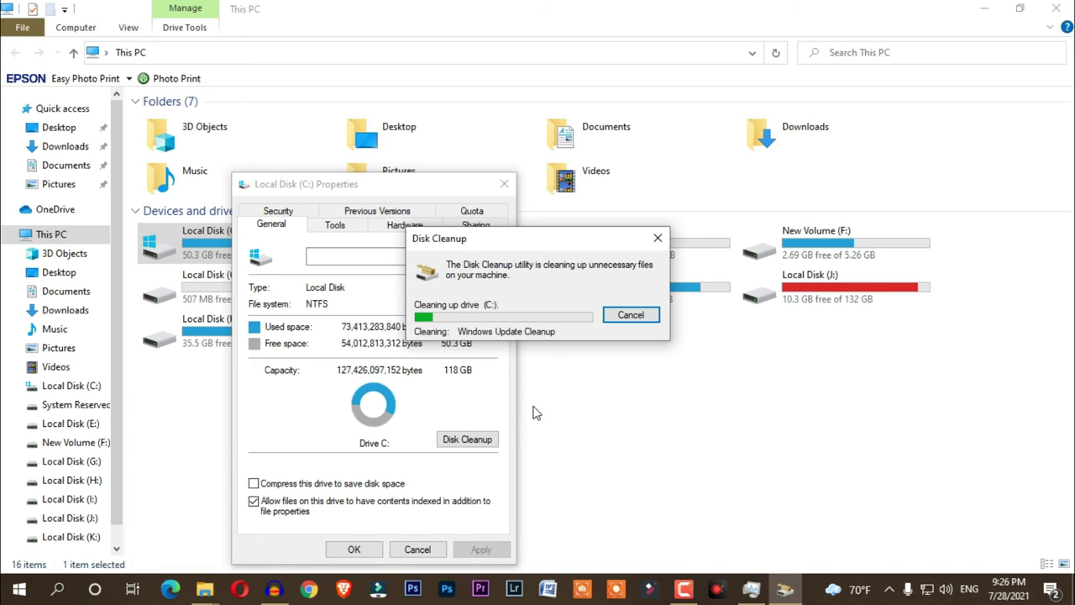
Clear the desktop by minimizing This PC and moving the Disk Cleanup and Local Disk (C:) Properties windows aside, and refresh it.
{"action": "left_click", "coordinate": [984, 11]}
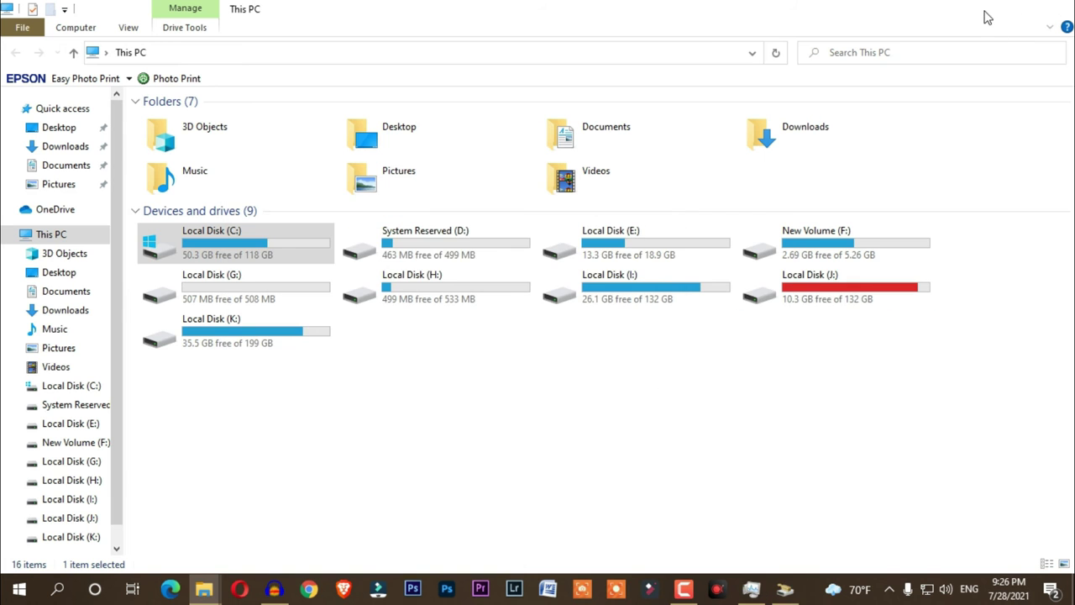
{"action": "left_click_drag", "start_coordinate": [487, 245], "coordinate": [808, 431]}
{"action": "left_click_drag", "start_coordinate": [453, 184], "coordinate": [1017, 443]}
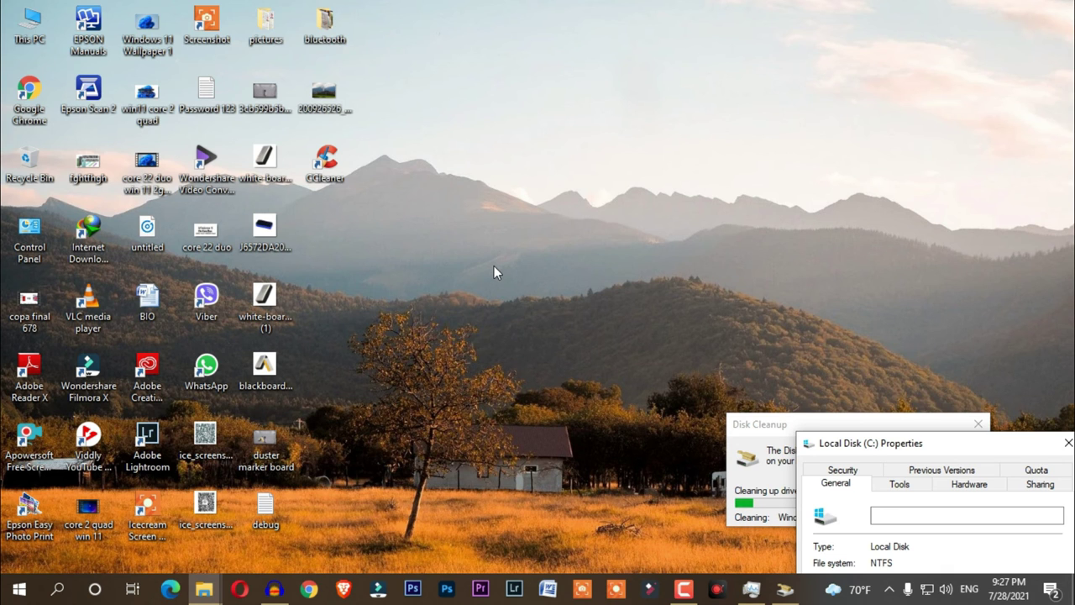
{"action": "right_click", "coordinate": [500, 29]}
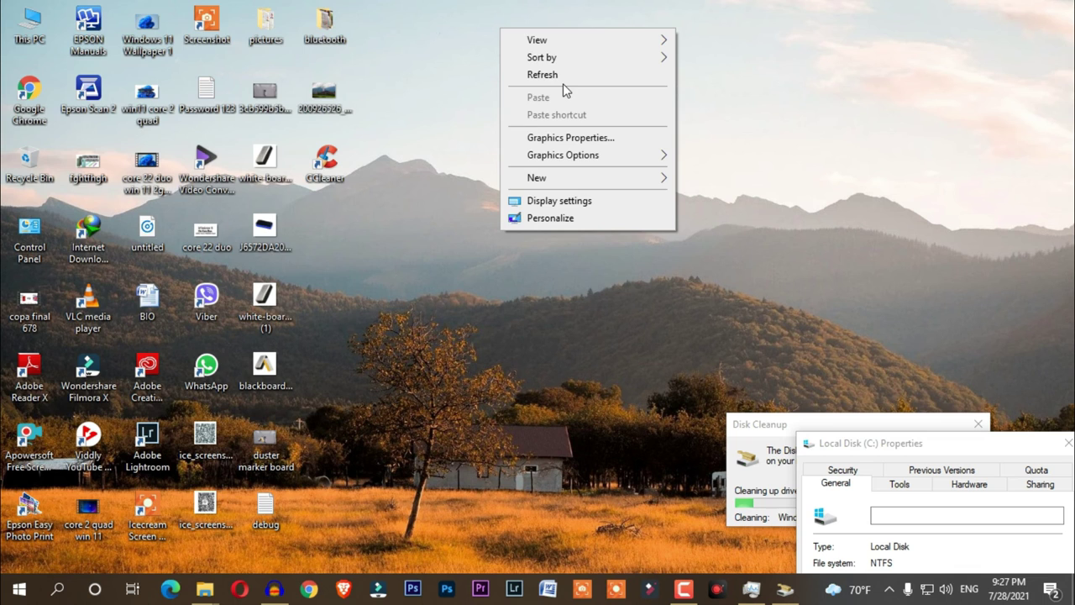
{"action": "left_click", "coordinate": [561, 78]}
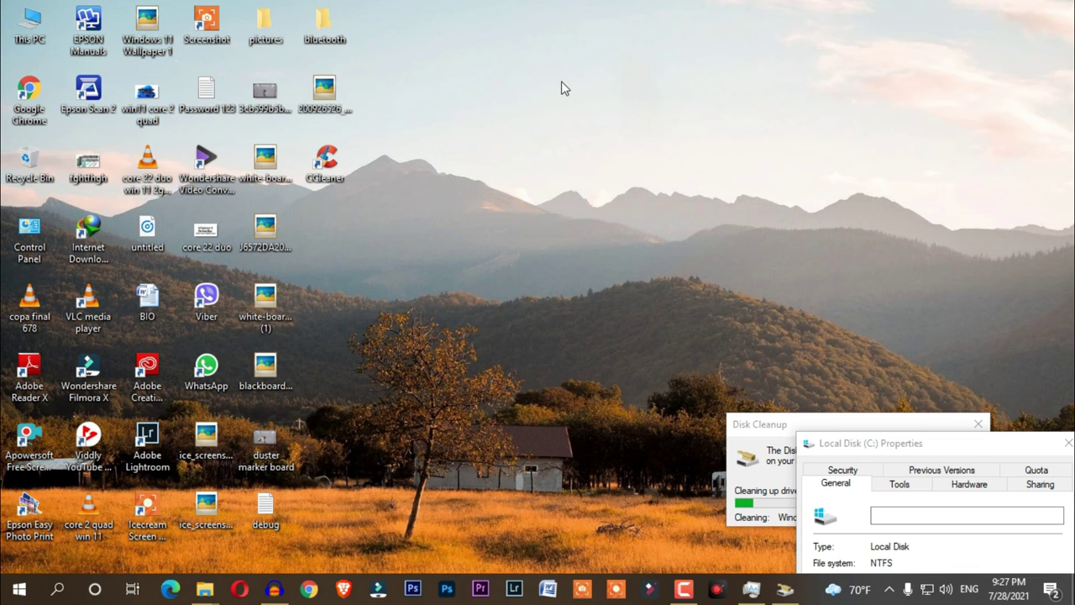
Launch CCleaner and go through its Health Check introduction to start checking the PC.
{"action": "double_click", "coordinate": [326, 164]}
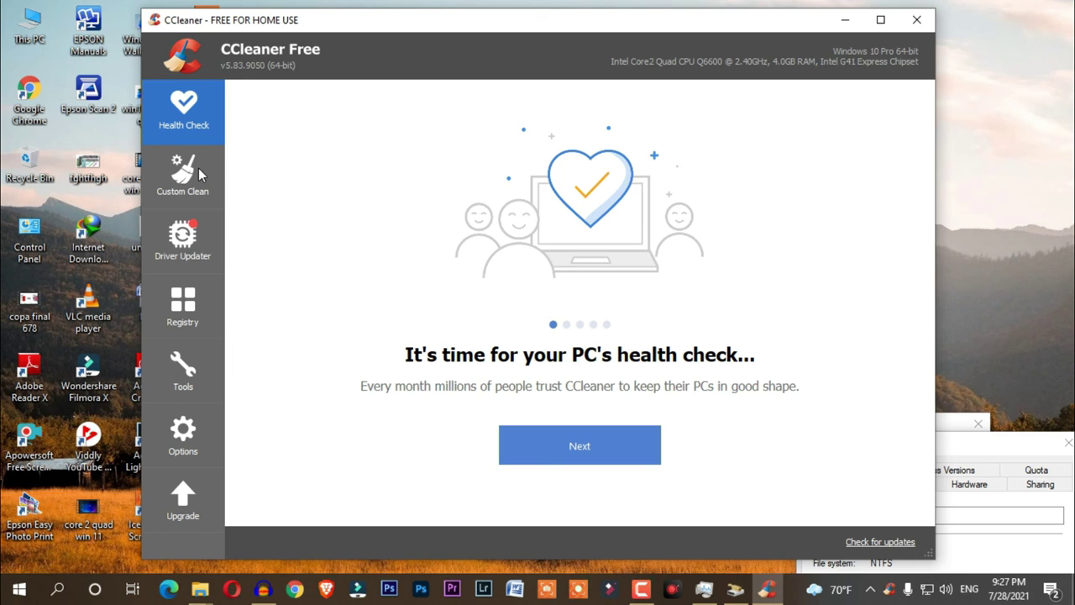
{"action": "left_click", "coordinate": [586, 453]}
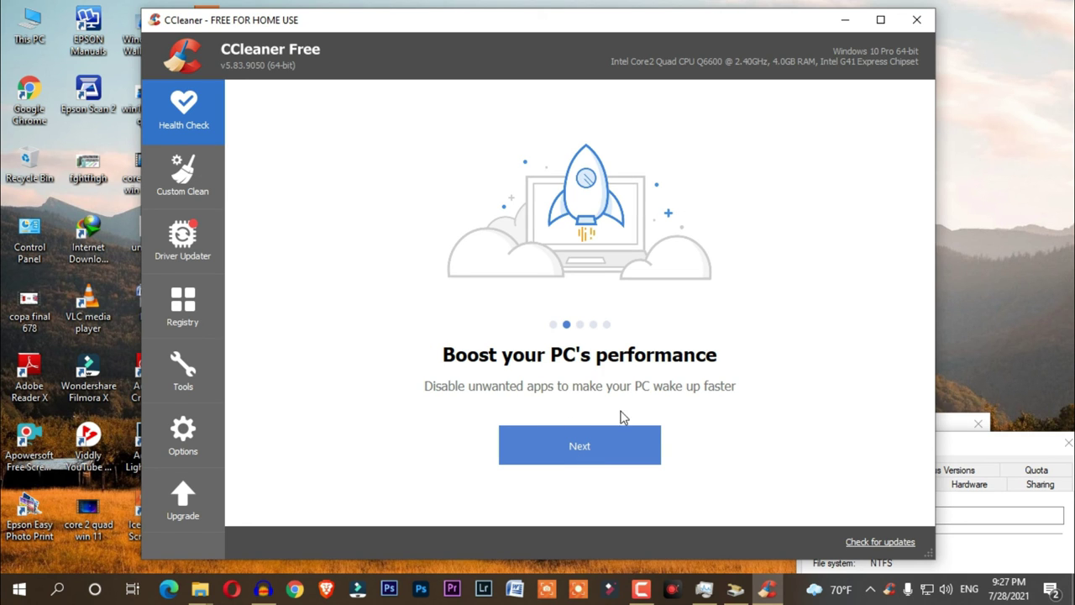
{"action": "left_click", "coordinate": [588, 456]}
{"action": "left_click", "coordinate": [571, 462]}
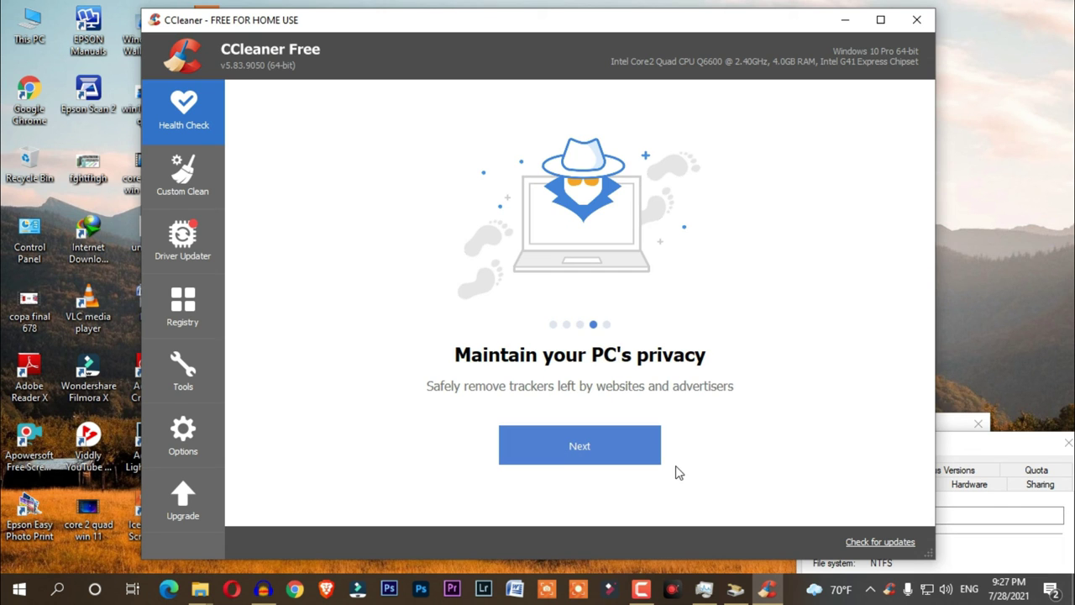
{"action": "left_click", "coordinate": [568, 467]}
{"action": "left_click", "coordinate": [601, 465]}
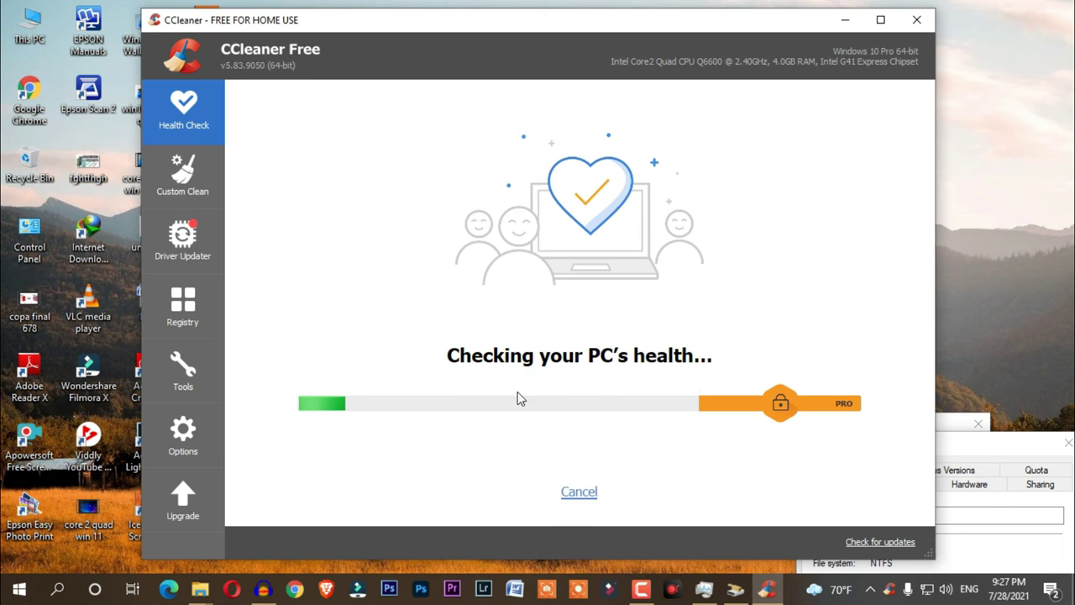
Run a Custom Clean in CCleaner with the preselected Windows items, confirm the deletion and review the cleaning report.
{"action": "left_click", "coordinate": [183, 177]}
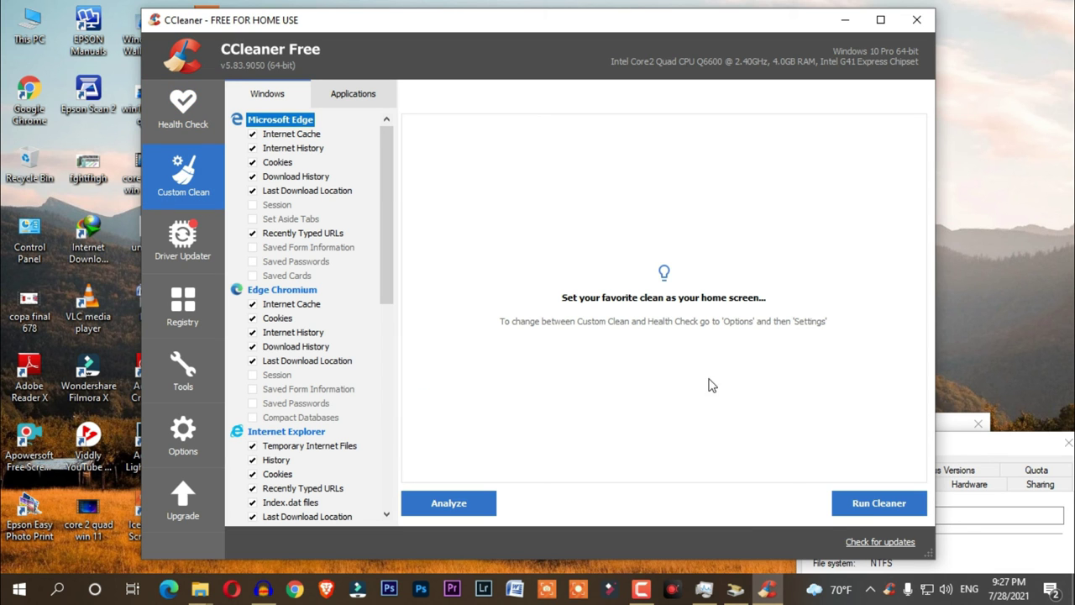
{"action": "left_click", "coordinate": [870, 504]}
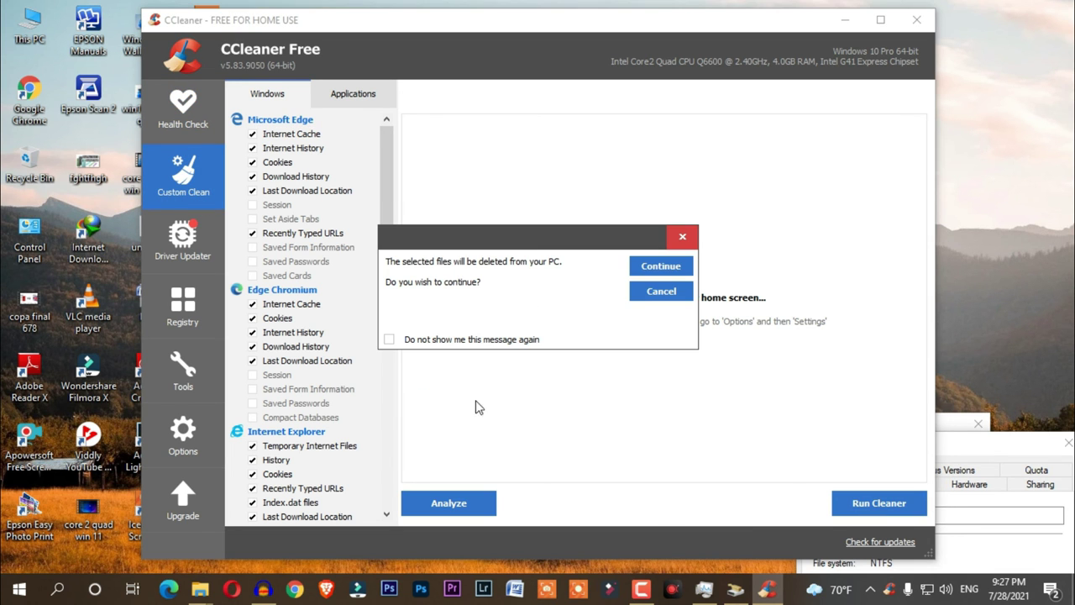
{"action": "left_click", "coordinate": [661, 267]}
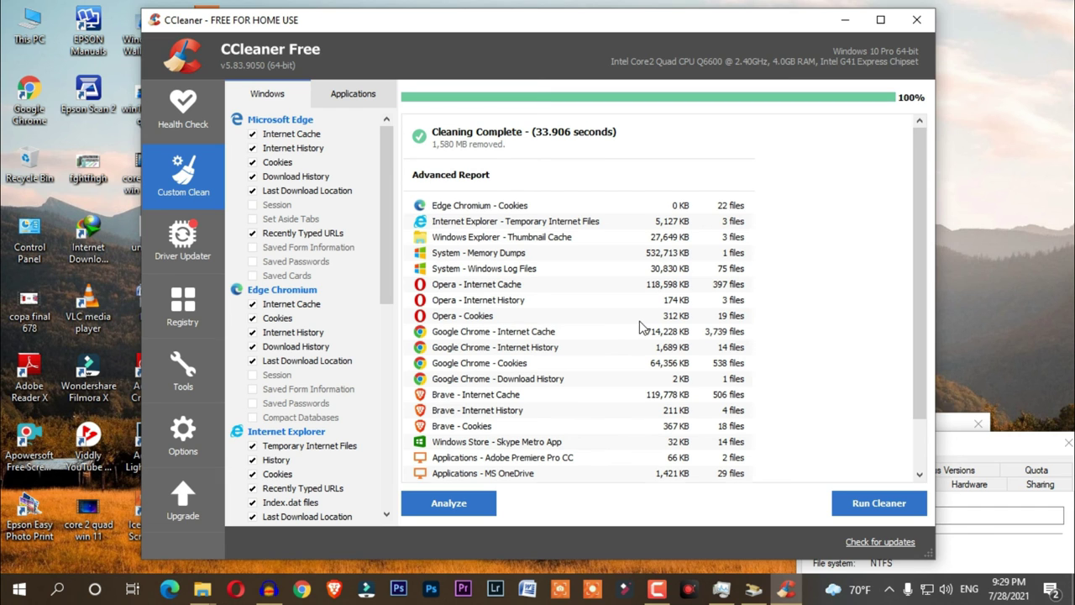
{"action": "scroll", "coordinate": [641, 330], "scroll_direction": "down", "scroll_amount": 2}
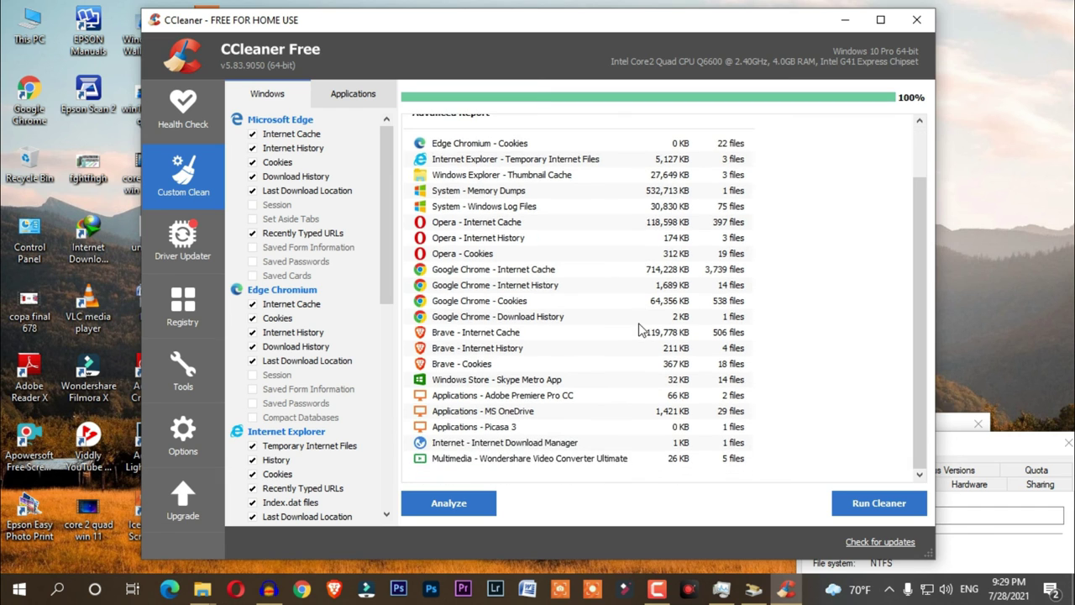
Analyze the remaining files with Custom Clean and close CCleaner without running the cleaner again.
{"action": "left_click", "coordinate": [467, 507]}
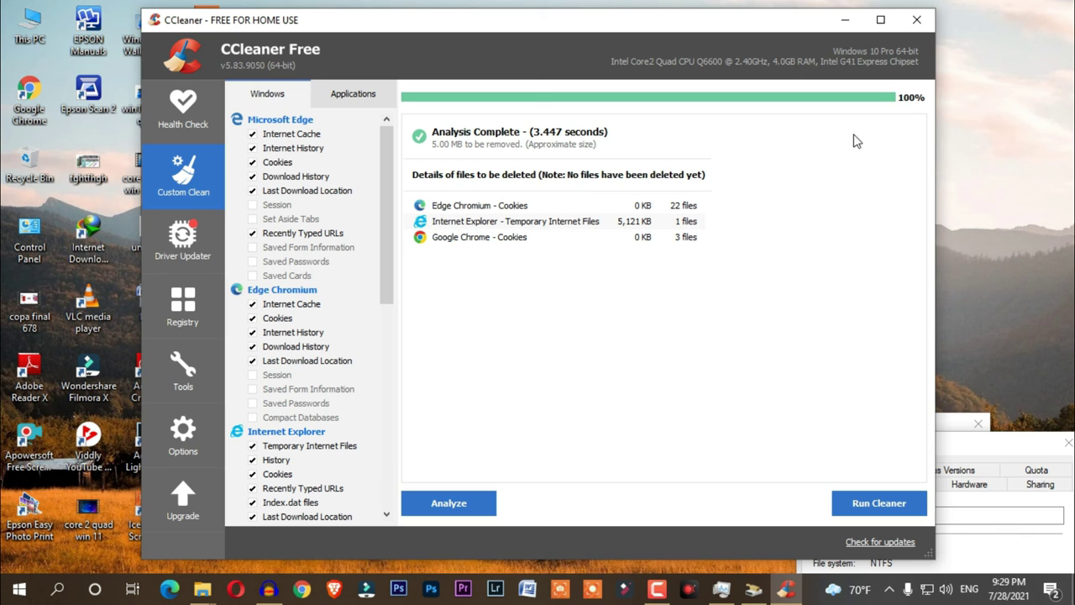
{"action": "left_click", "coordinate": [881, 504]}
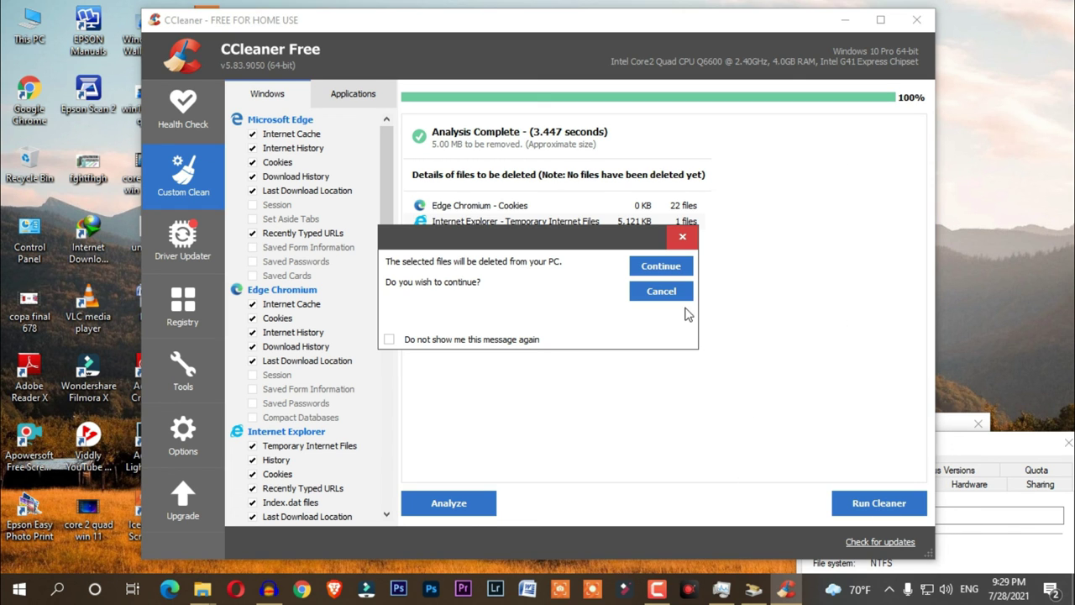
{"action": "left_click", "coordinate": [661, 292]}
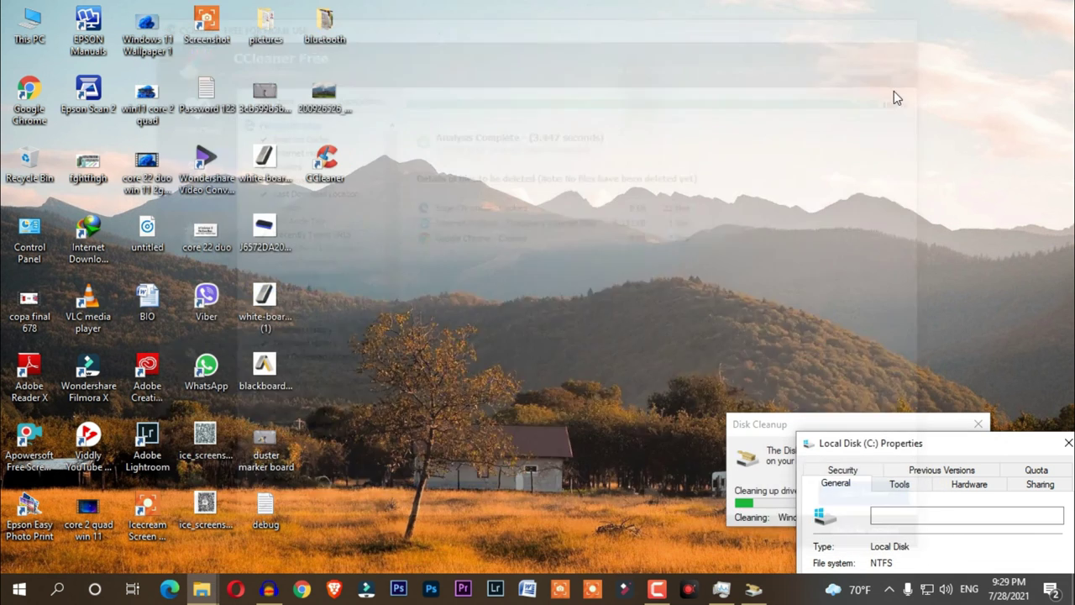
{"action": "left_click", "coordinate": [917, 19]}
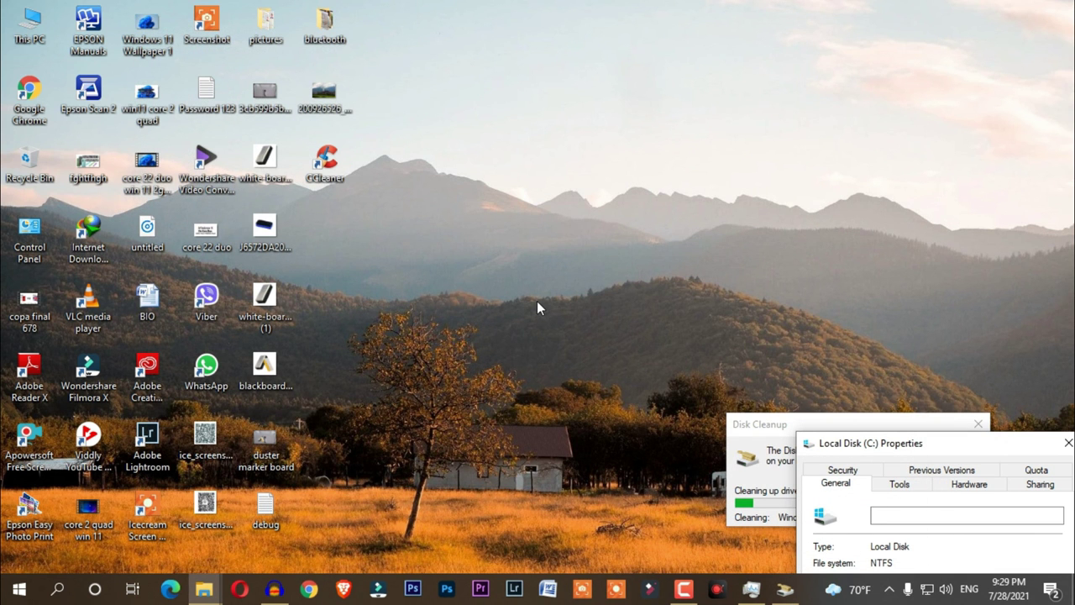
Refresh the desktop twice.
{"action": "right_click", "coordinate": [484, 206]}
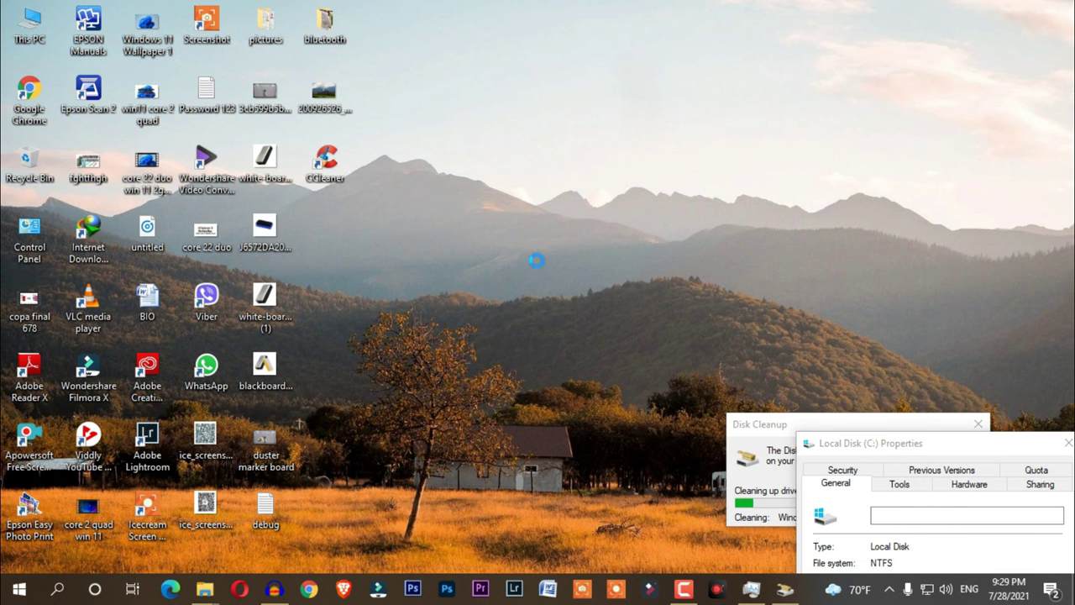
{"action": "left_click", "coordinate": [539, 257]}
{"action": "right_click", "coordinate": [489, 180]}
{"action": "left_click", "coordinate": [537, 229]}
Open Windows Settings from the recent searches and go to the Update & Security section.
{"action": "left_click", "coordinate": [58, 592]}
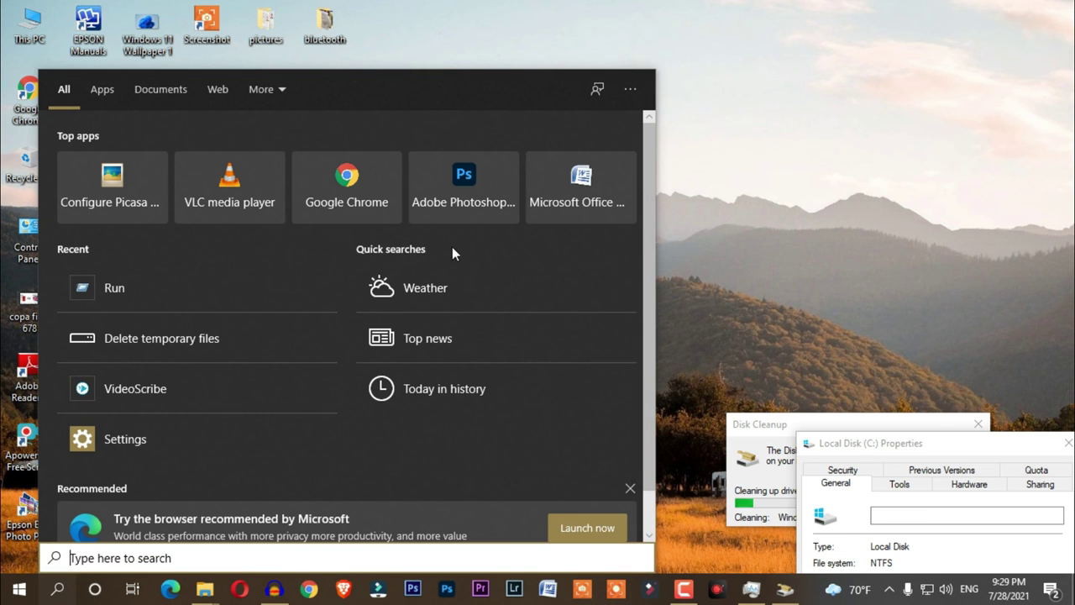
{"action": "left_click", "coordinate": [145, 438]}
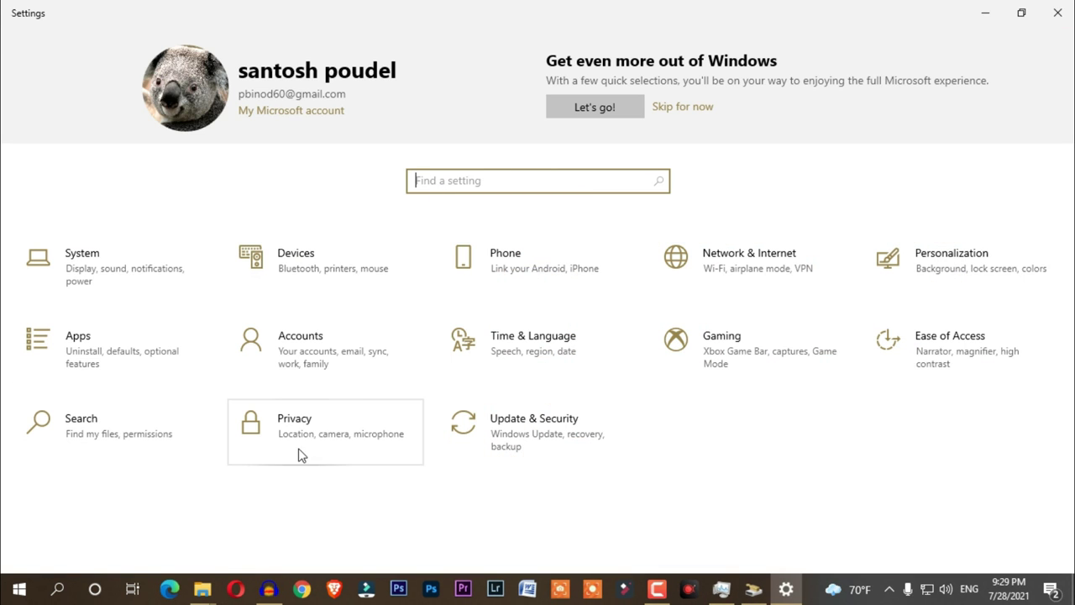
{"action": "left_click", "coordinate": [514, 441]}
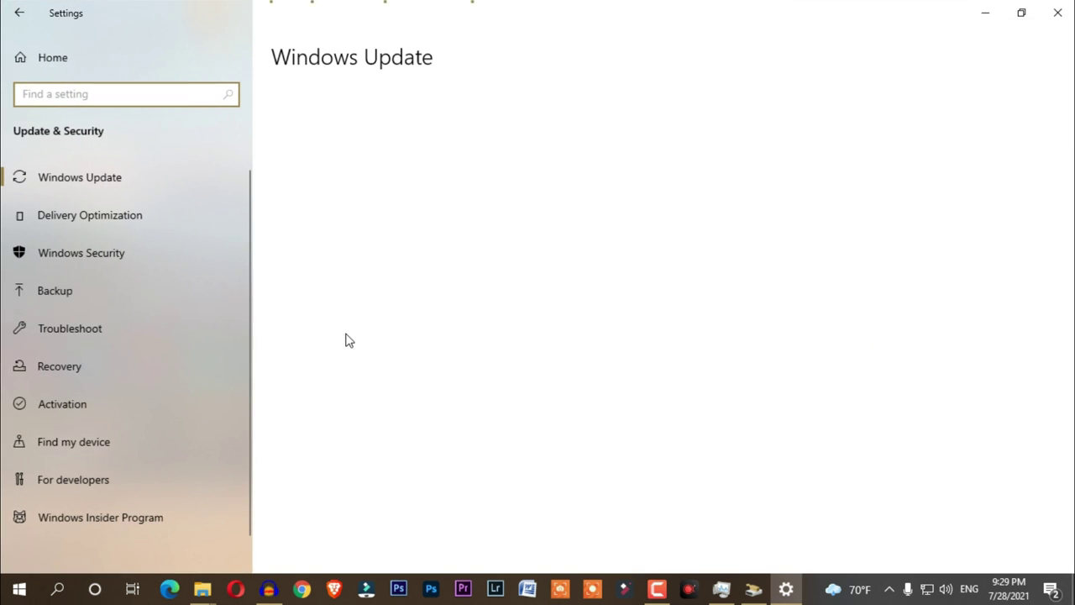
Open Virus & threat protection from the Windows Security section and start a quick scan.
{"action": "left_click", "coordinate": [70, 266]}
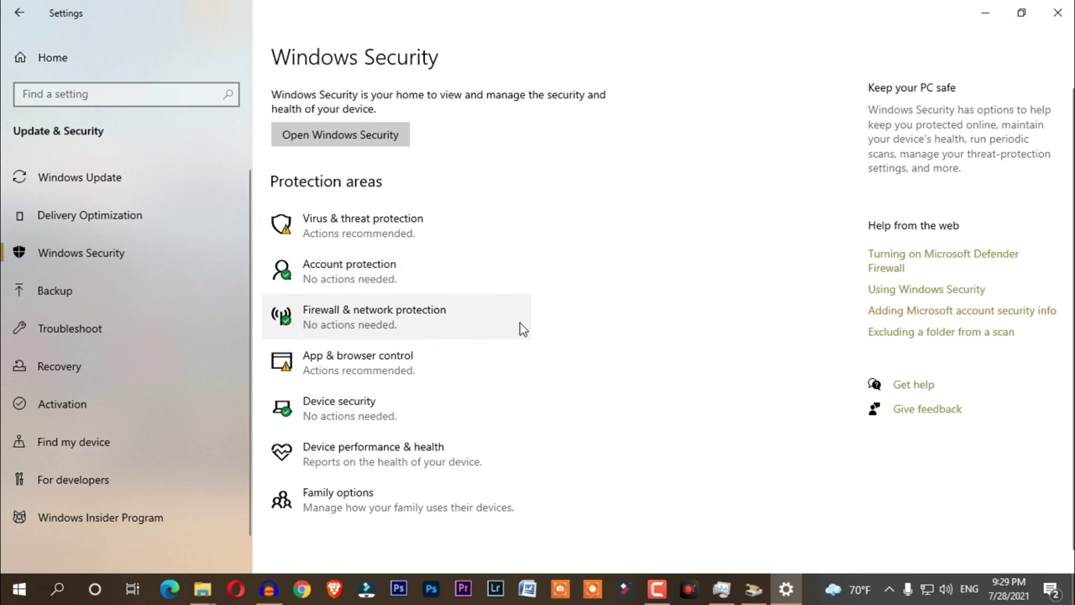
{"action": "left_click", "coordinate": [346, 232]}
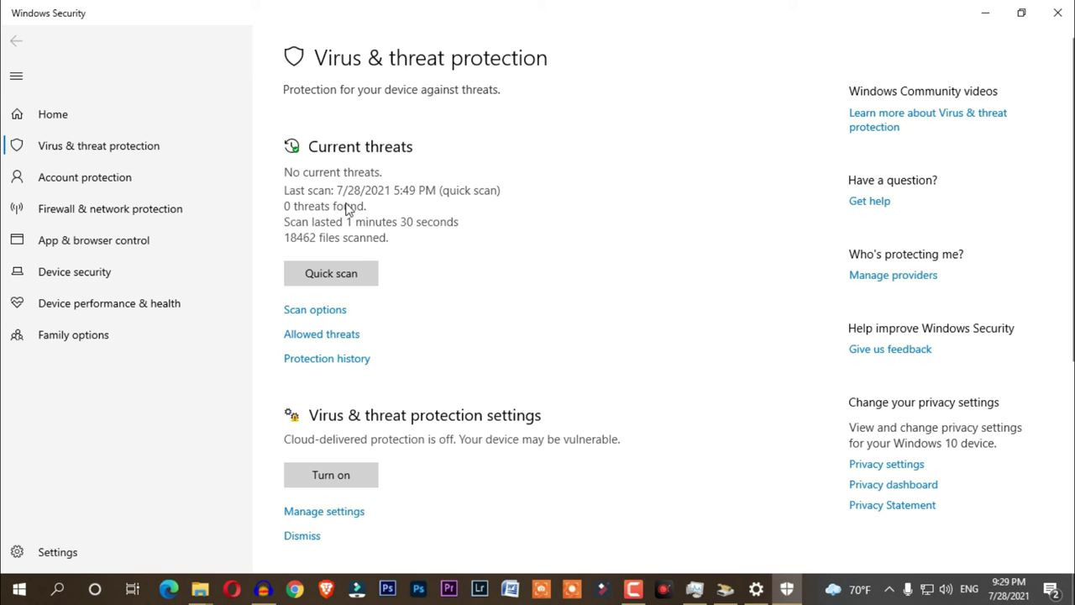
{"action": "left_click", "coordinate": [340, 267]}
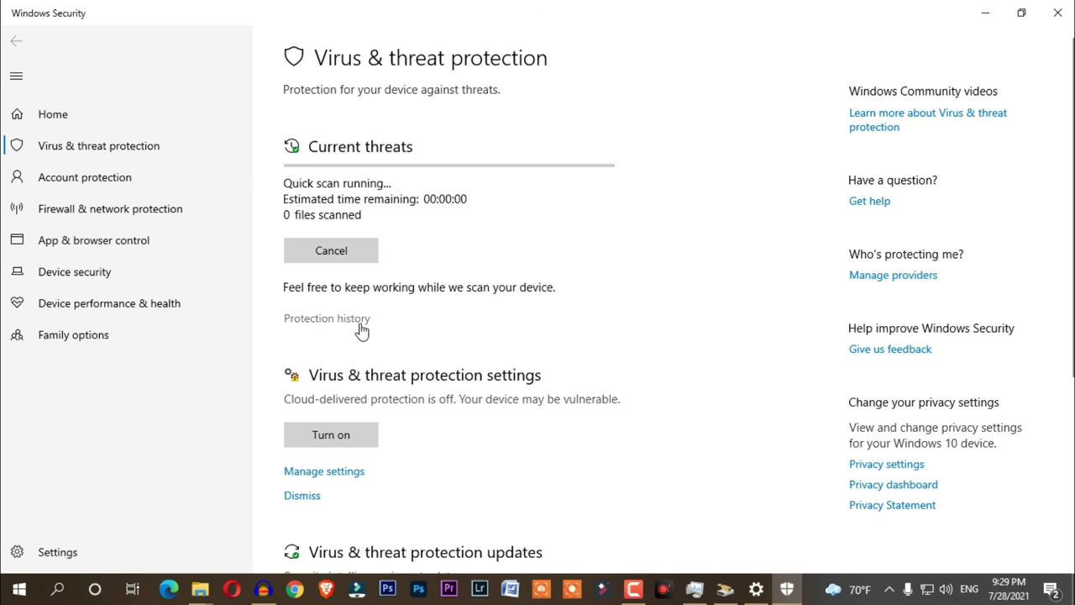
Turn on cloud-delivered protection, automatic sample submission and Tamper Protection in the Virus & threat protection settings, and close Windows Security and Settings.
{"action": "scroll", "coordinate": [445, 392], "scroll_direction": "down", "scroll_amount": 3}
{"action": "scroll", "coordinate": [467, 279], "scroll_direction": "up", "scroll_amount": 2}
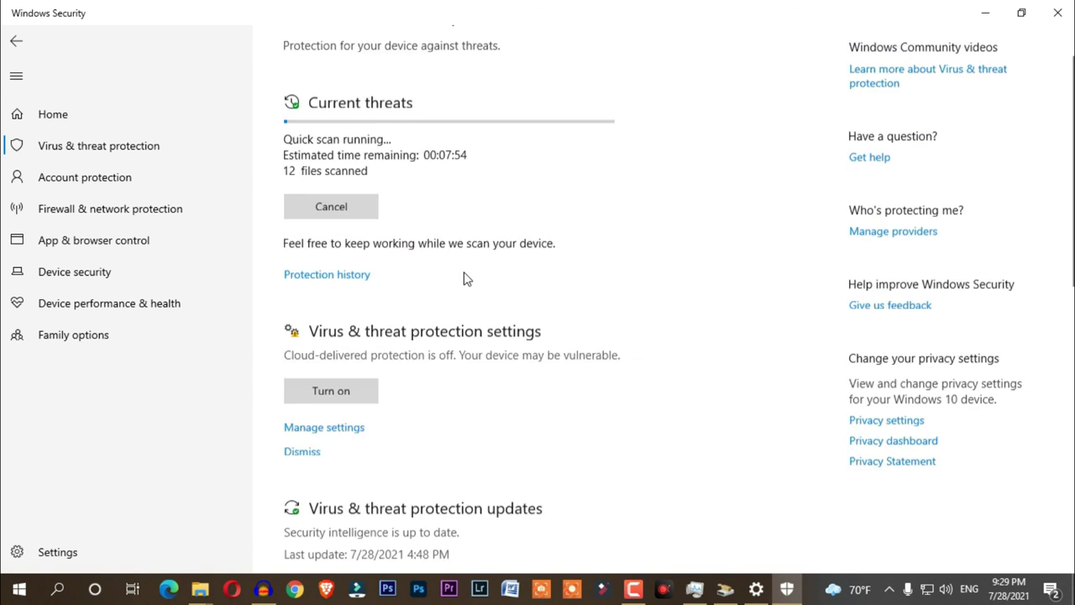
{"action": "left_click", "coordinate": [324, 427]}
{"action": "left_click", "coordinate": [303, 433]}
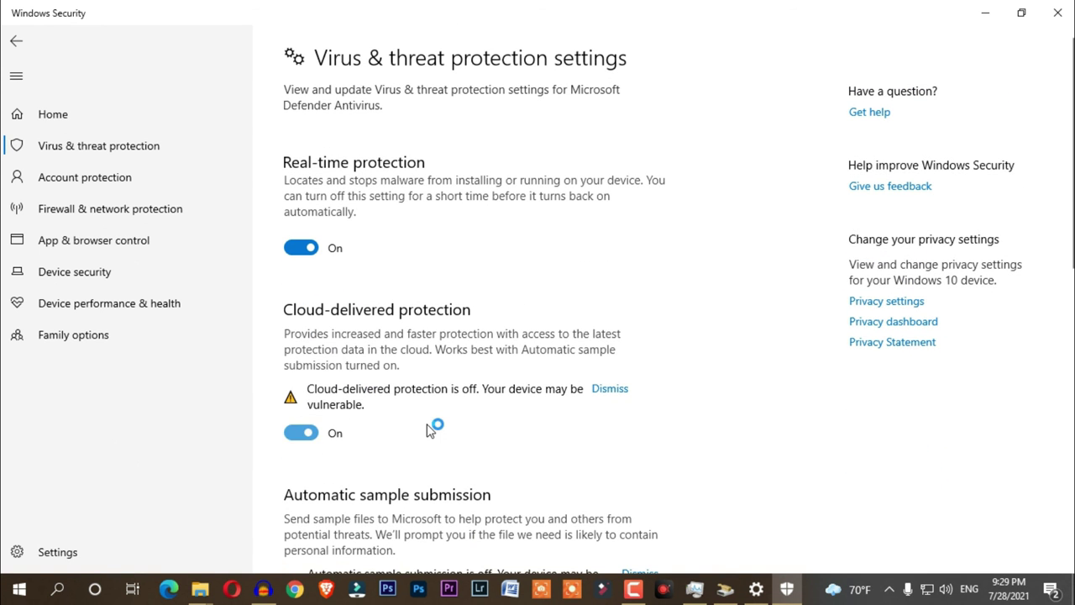
{"action": "scroll", "coordinate": [429, 430], "scroll_direction": "down", "scroll_amount": 6}
{"action": "left_click", "coordinate": [303, 94]}
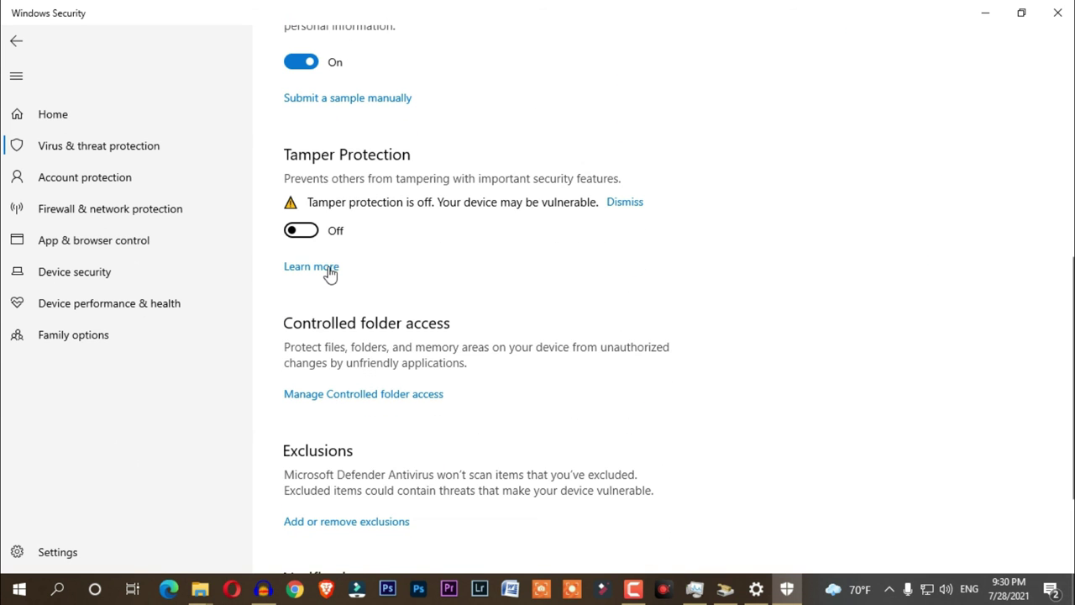
{"action": "left_click", "coordinate": [303, 235]}
{"action": "scroll", "coordinate": [493, 333], "scroll_direction": "up", "scroll_amount": 1}
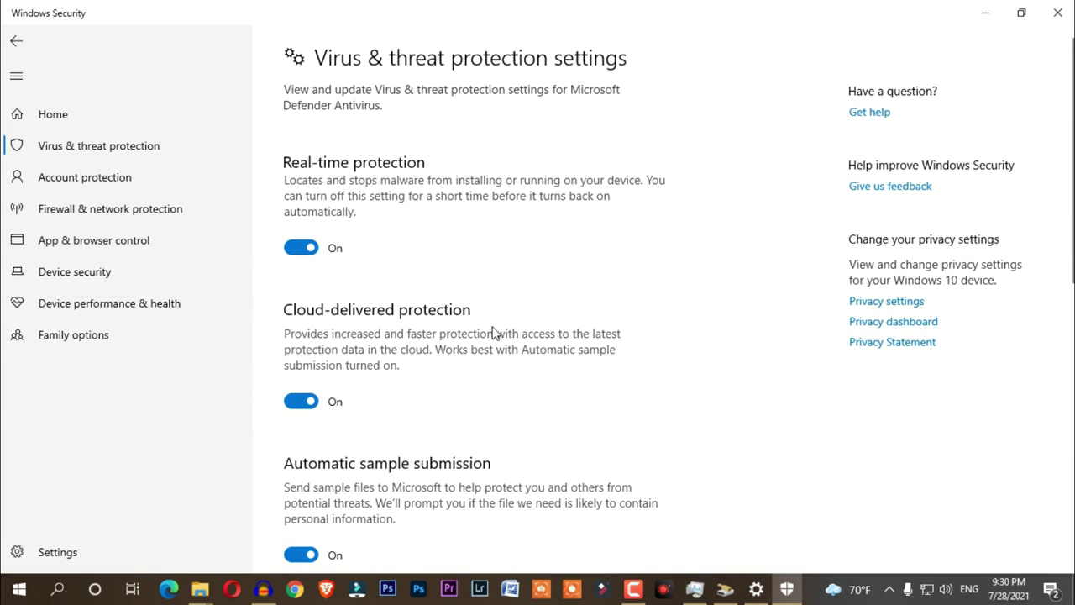
{"action": "left_click", "coordinate": [1058, 13]}
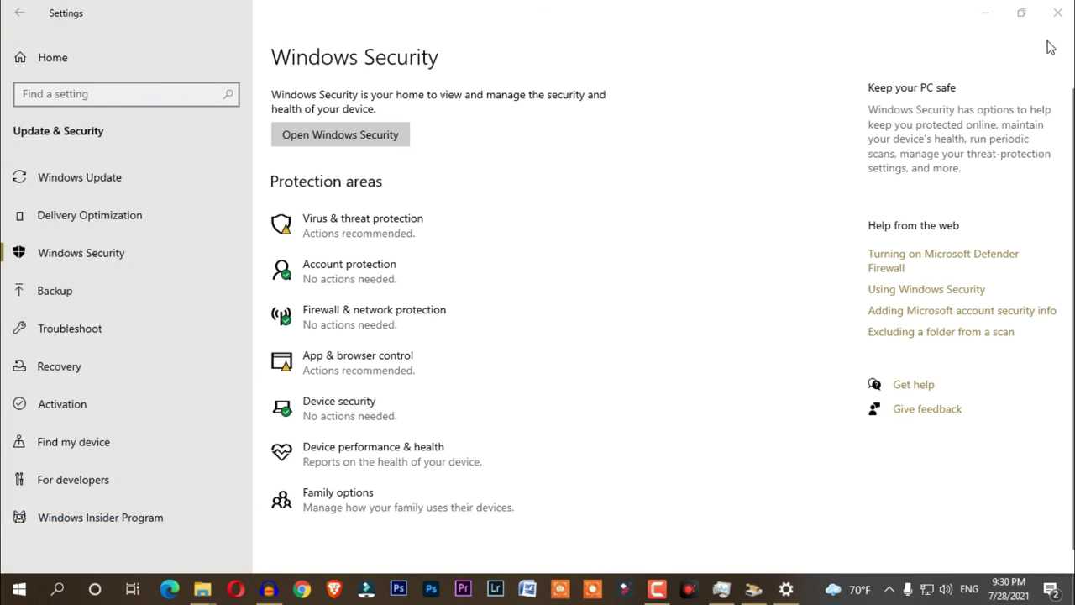
{"action": "left_click", "coordinate": [1058, 13]}
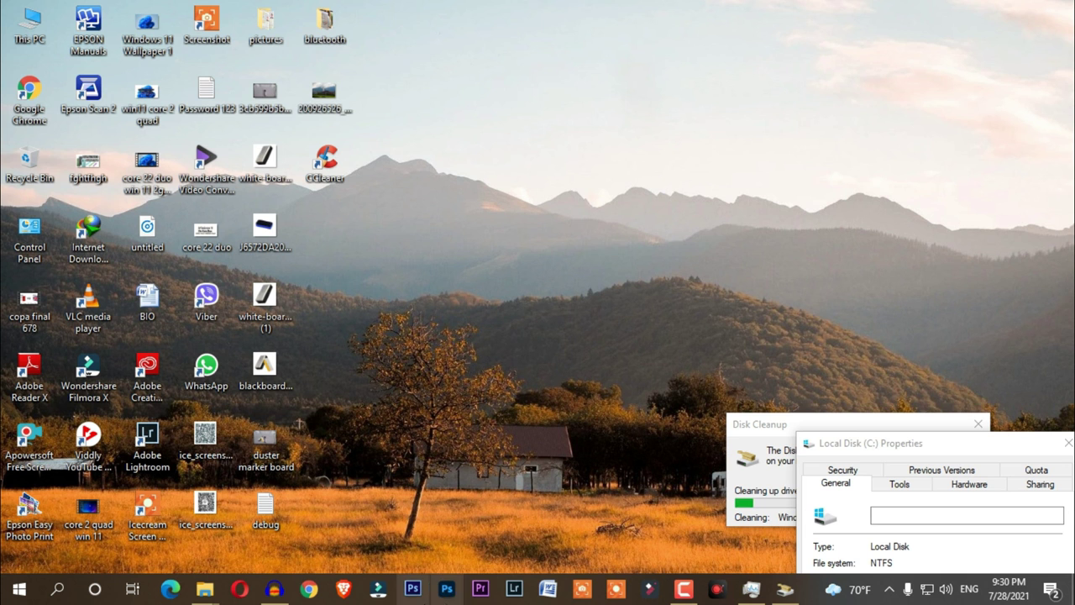
Refresh the desktop several times in a row.
{"action": "left_click", "coordinate": [448, 590]}
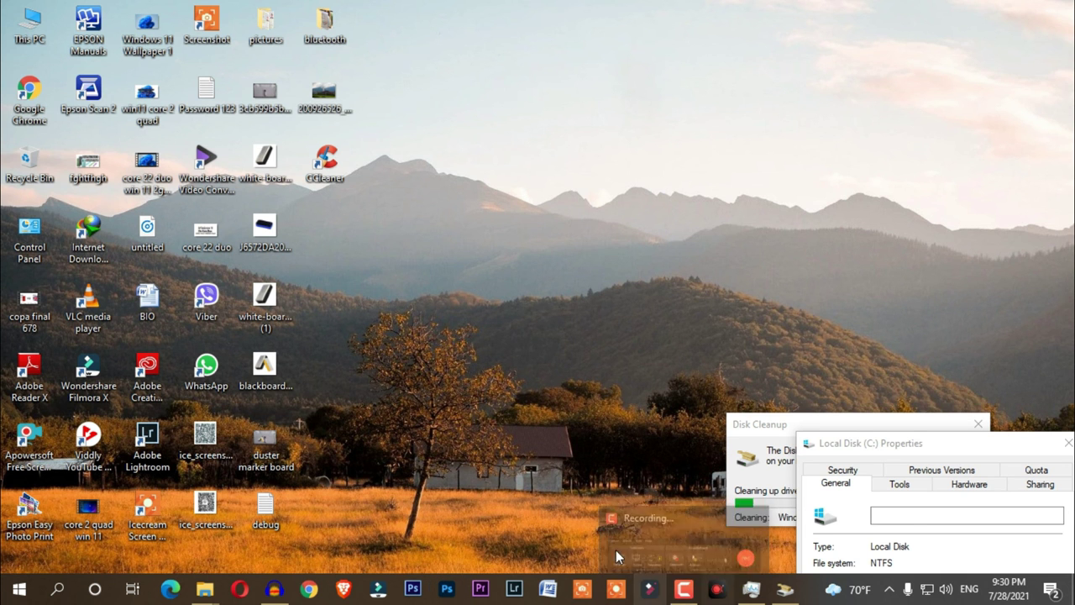
{"action": "right_click", "coordinate": [592, 292]}
{"action": "left_click", "coordinate": [593, 280]}
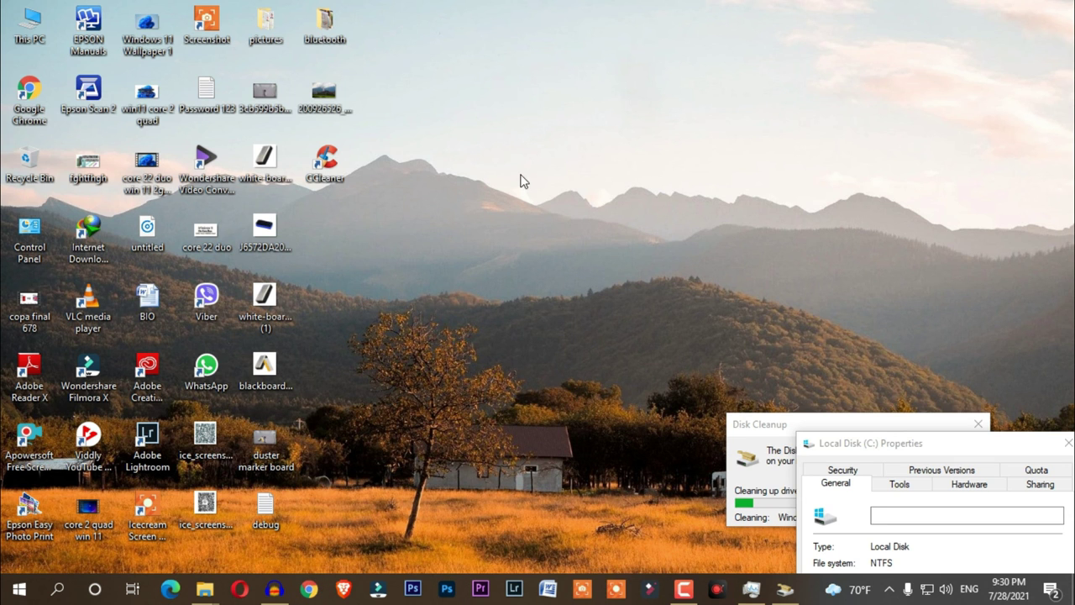
{"action": "right_click", "coordinate": [556, 229]}
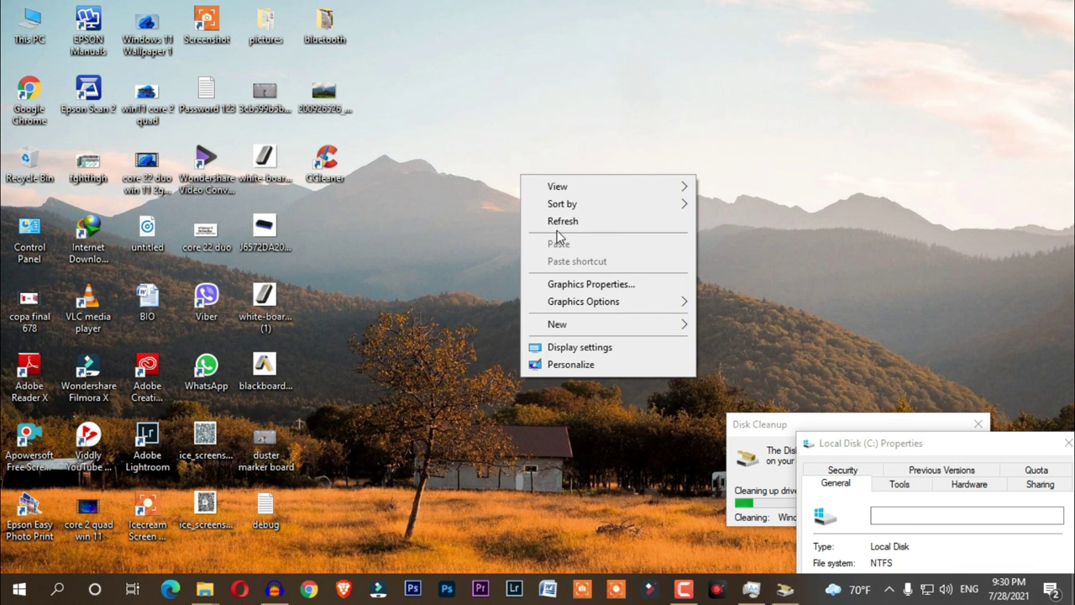
{"action": "left_click", "coordinate": [559, 223]}
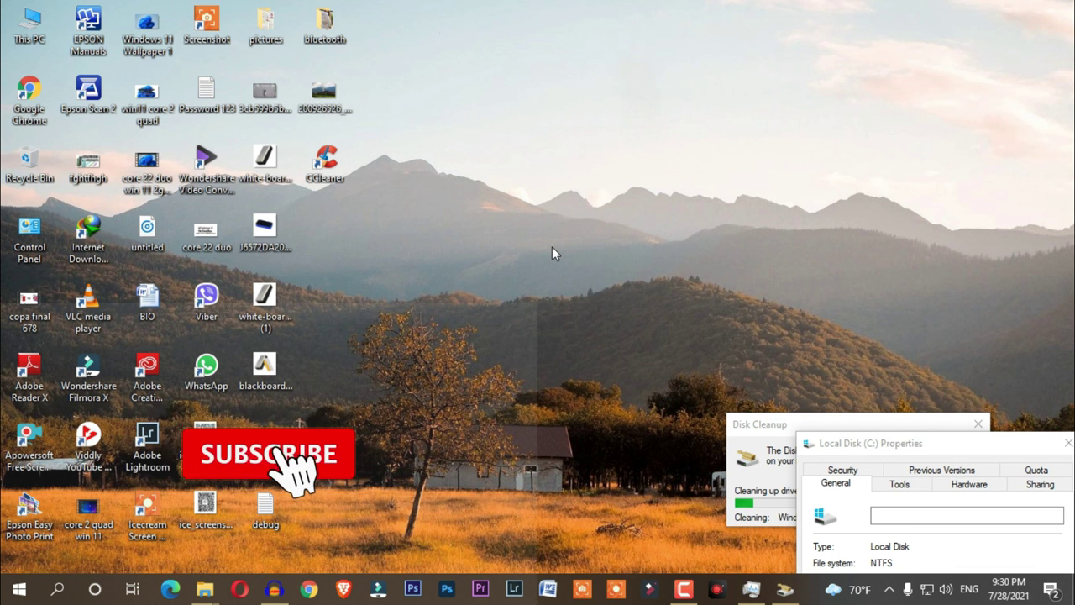
{"action": "right_click", "coordinate": [493, 149]}
{"action": "left_click", "coordinate": [527, 195]}
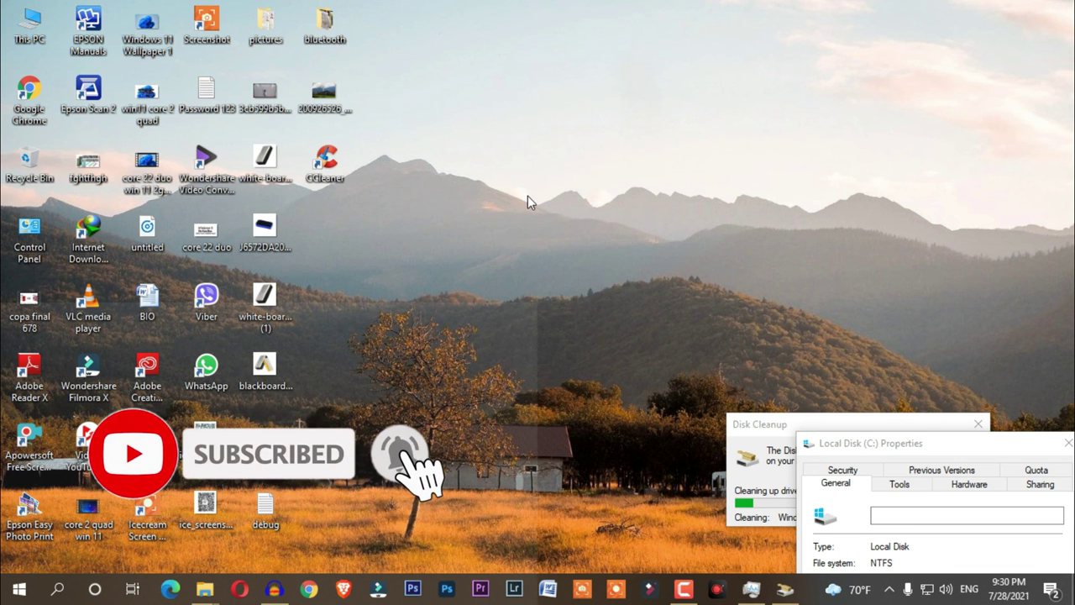
{"action": "right_click", "coordinate": [490, 161]}
{"action": "left_click", "coordinate": [535, 206]}
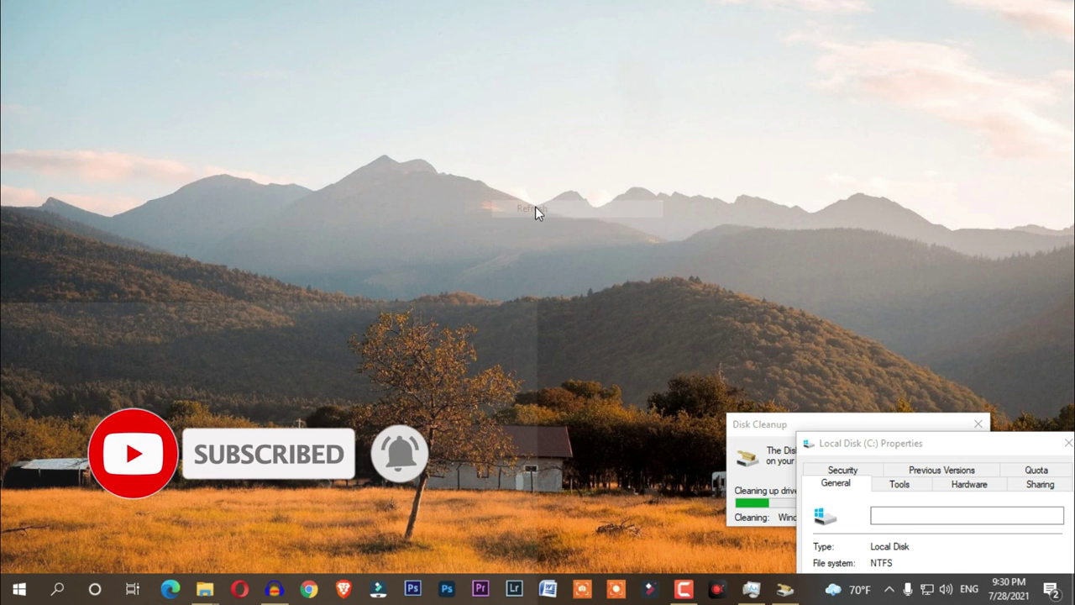